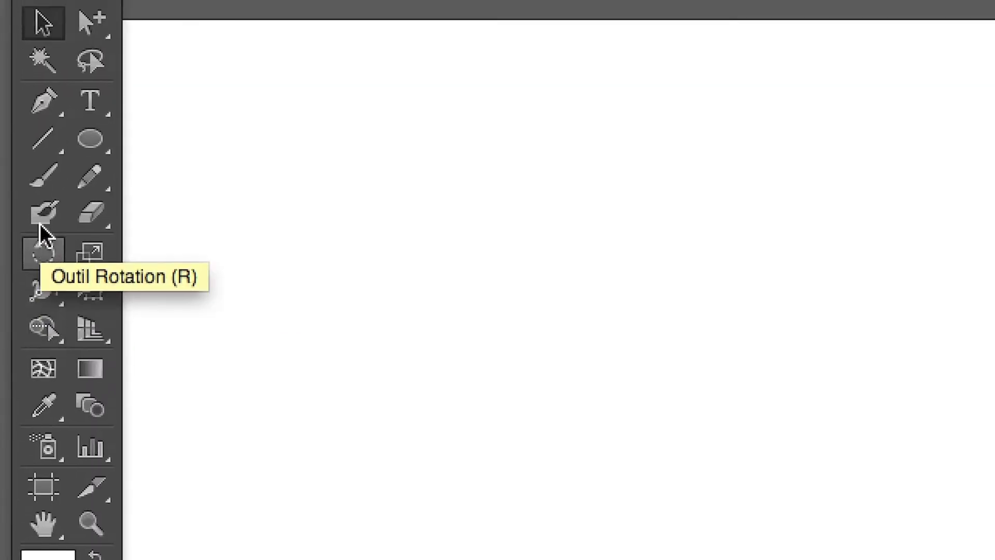
# - Draw a closed irregular triangle on the artboard with three straight-corner Pen tool anchor points
pyautogui.click(38, 175)
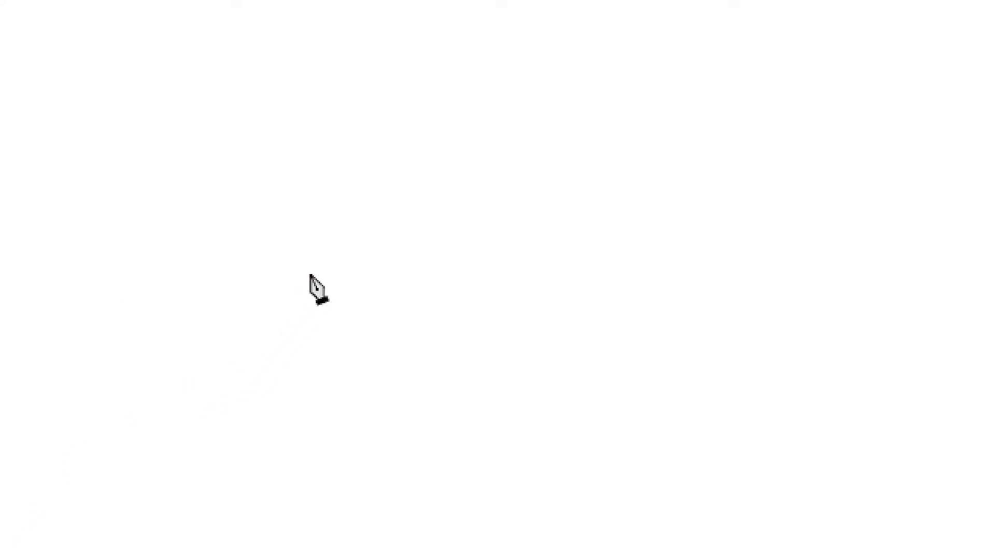
pyautogui.click(351, 238)
pyautogui.click(396, 434)
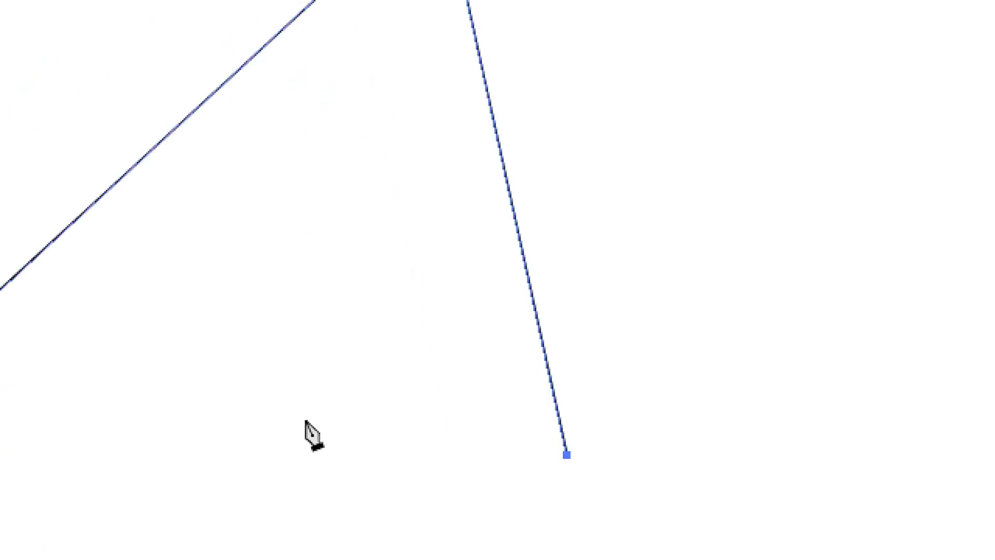
pyautogui.click(0, 307)
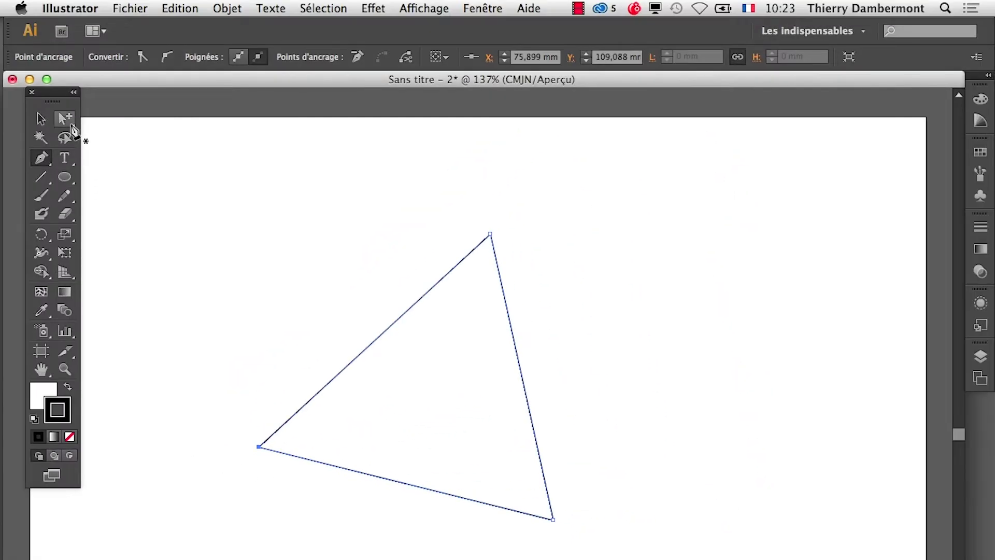
# - Reshape the triangle by moving its three anchor points individually with the Direct Selection tool, making it wider and irregular
pyautogui.click(72, 125)
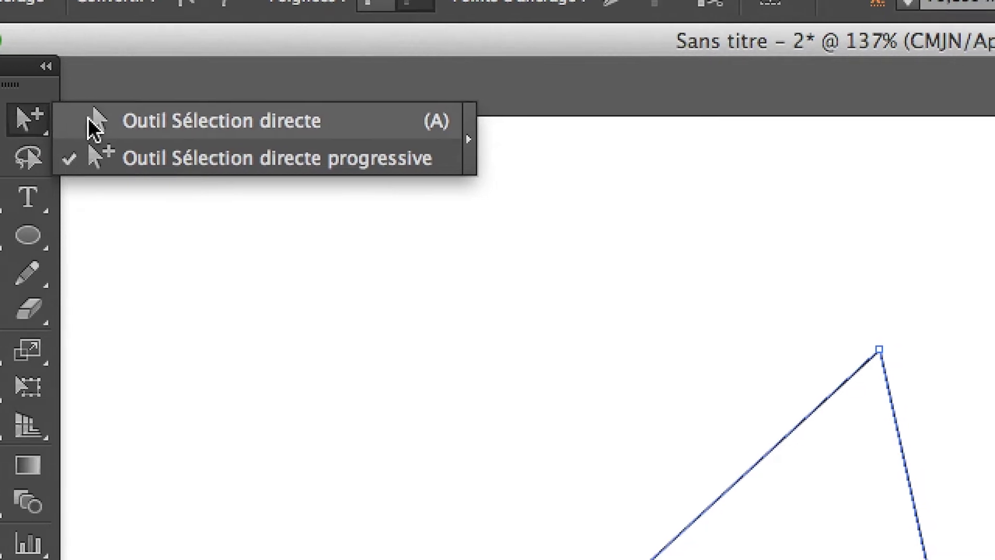
pyautogui.click(130, 122)
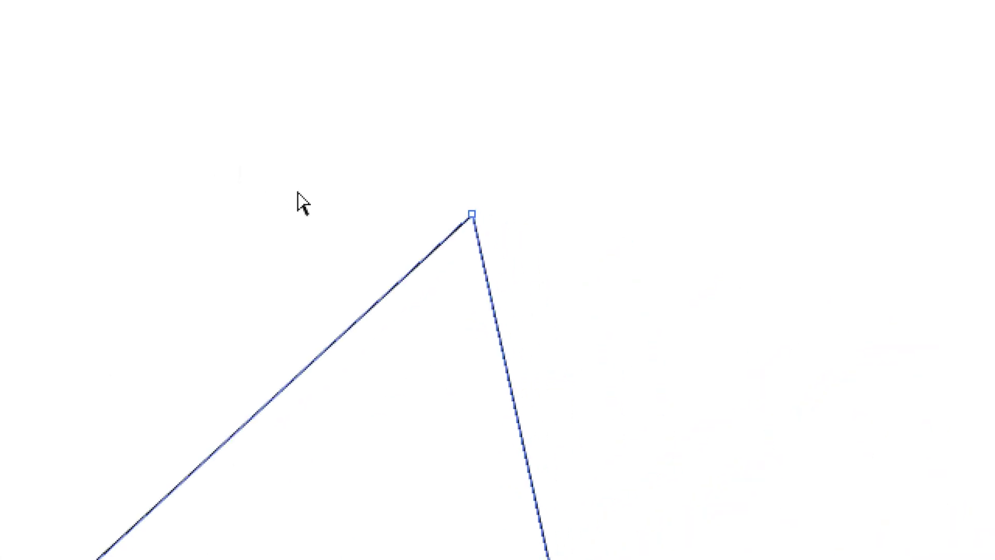
pyautogui.click(298, 192)
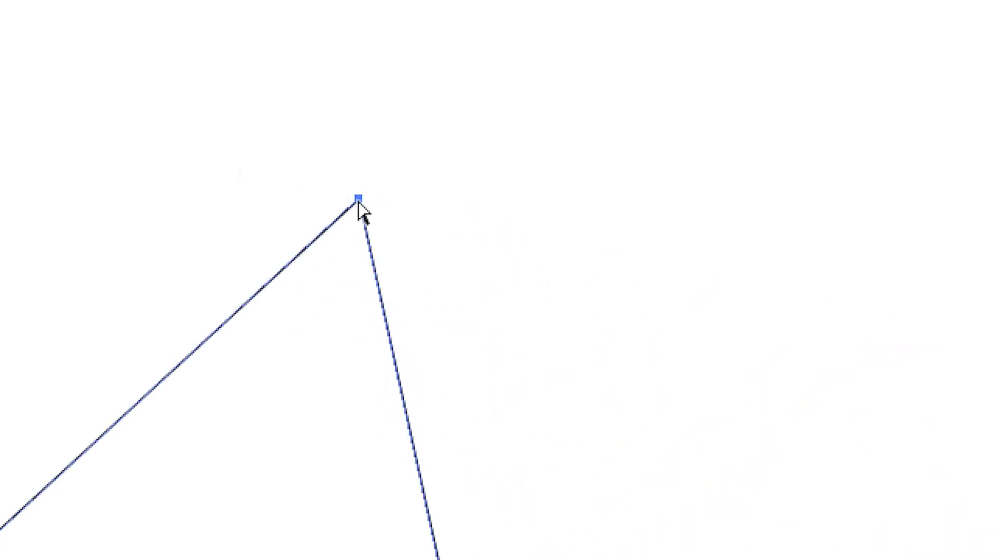
pyautogui.moveTo(361, 206); pyautogui.dragTo(642, 306)
pyautogui.moveTo(475, 241); pyautogui.dragTo(251, 230)
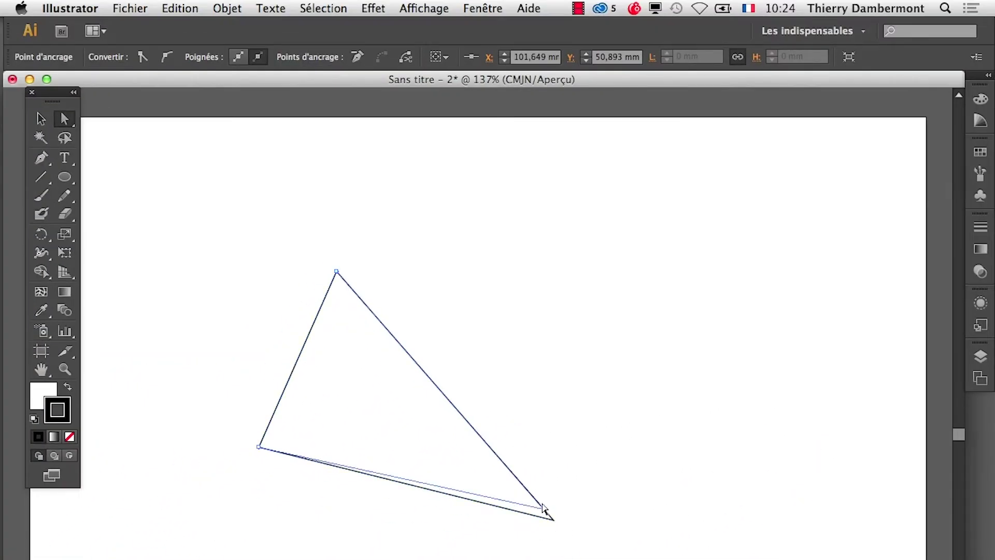
pyautogui.moveTo(576, 372); pyautogui.dragTo(575, 371)
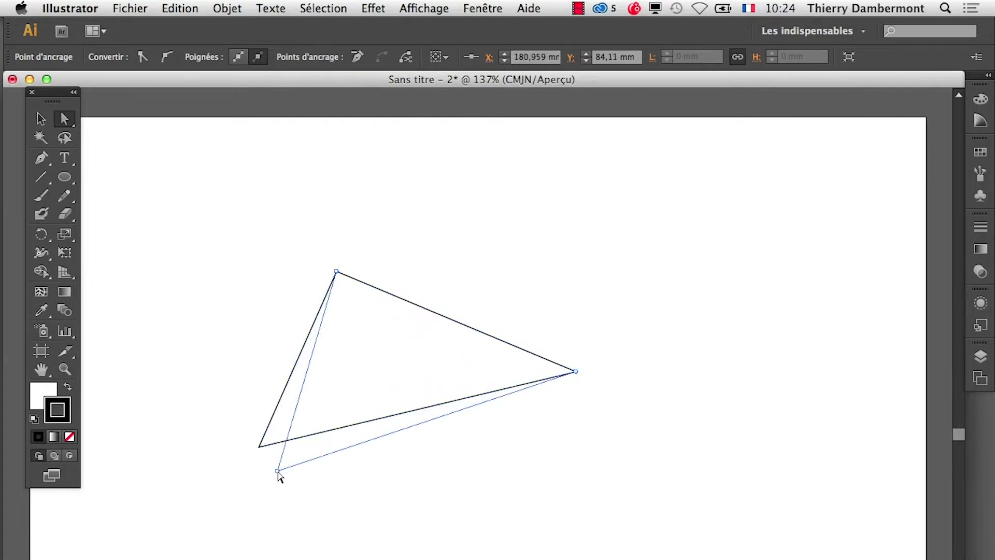
pyautogui.moveTo(278, 471); pyautogui.dragTo(278, 471)
pyautogui.moveTo(589, 395); pyautogui.dragTo(600, 486)
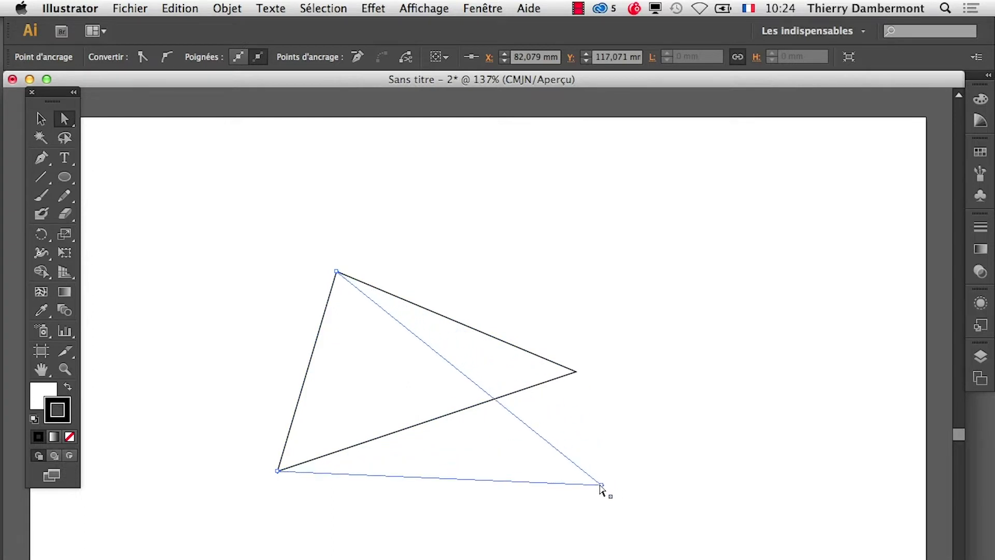
pyautogui.moveTo(447, 437); pyautogui.dragTo(490, 450)
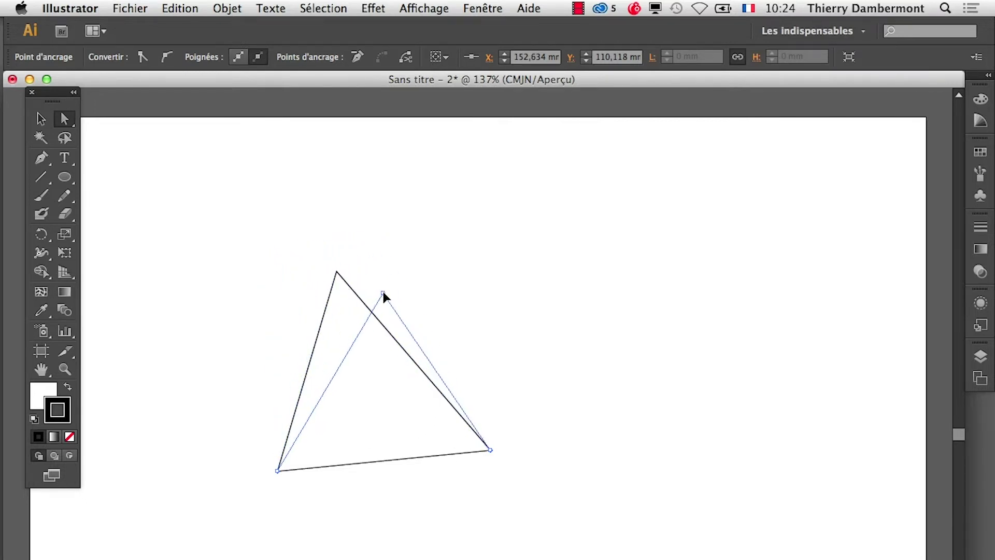
pyautogui.moveTo(329, 181); pyautogui.dragTo(329, 181)
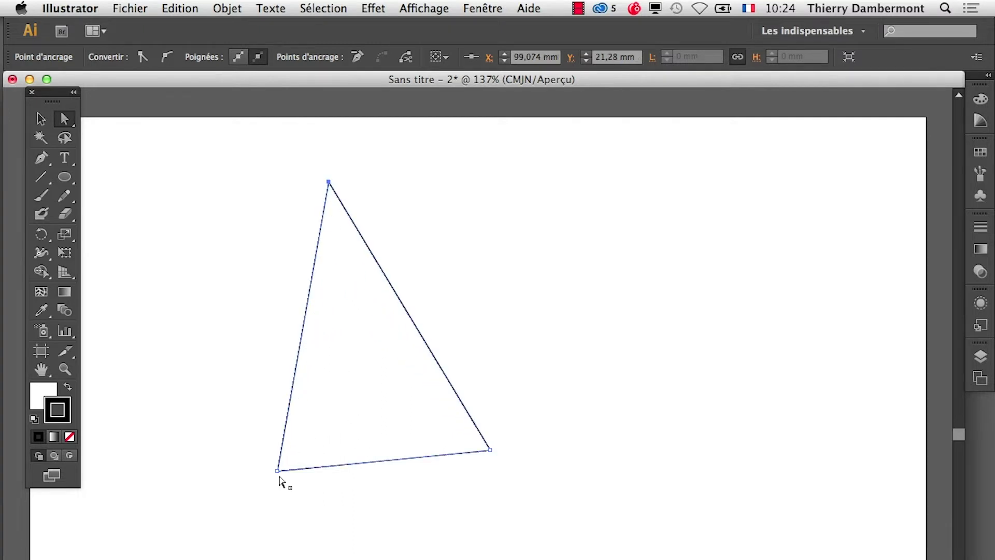
pyautogui.moveTo(166, 380); pyautogui.dragTo(161, 369)
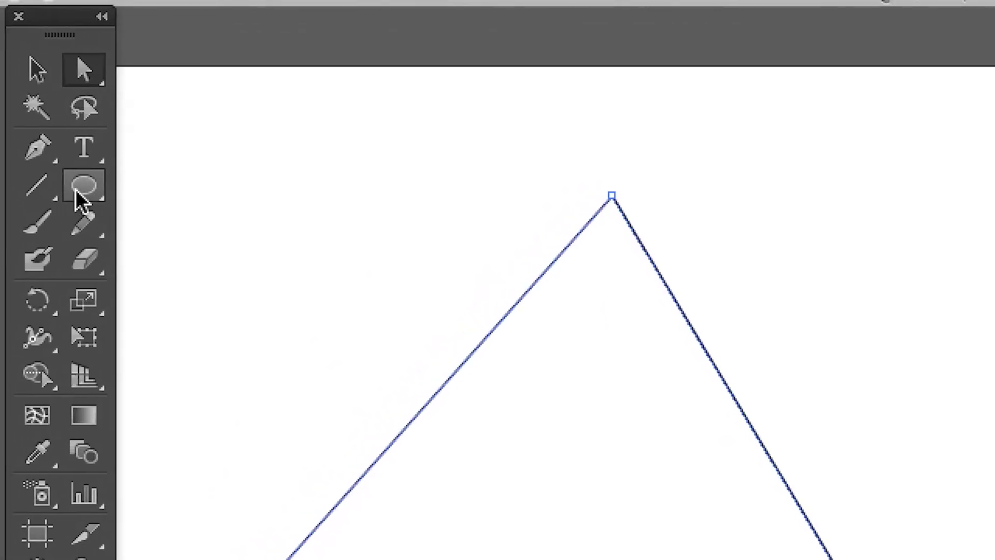
# - Draw a three-sided polygon with the Polygon tool beside the first triangle, constraining it upright with a horizontal base
pyautogui.click(74, 190)
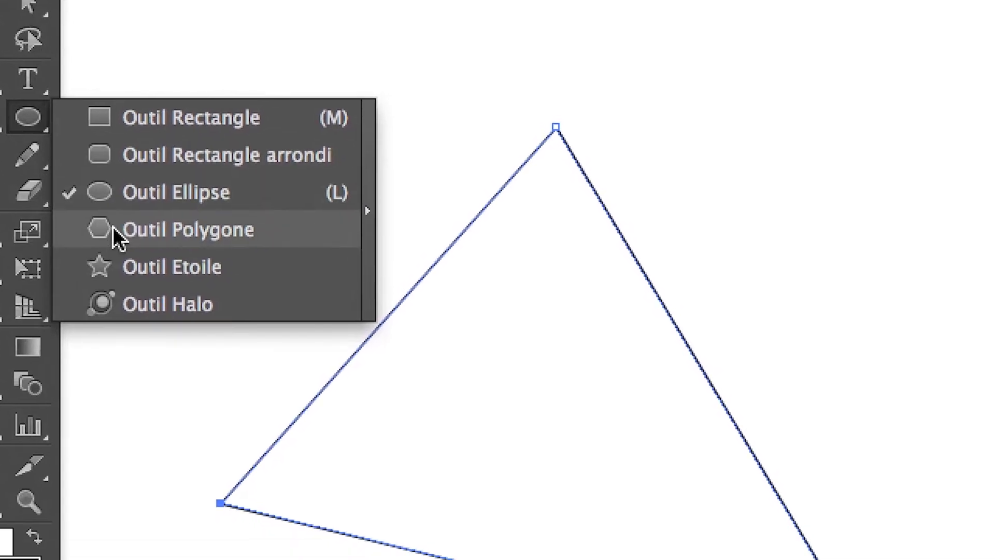
pyautogui.click(117, 230)
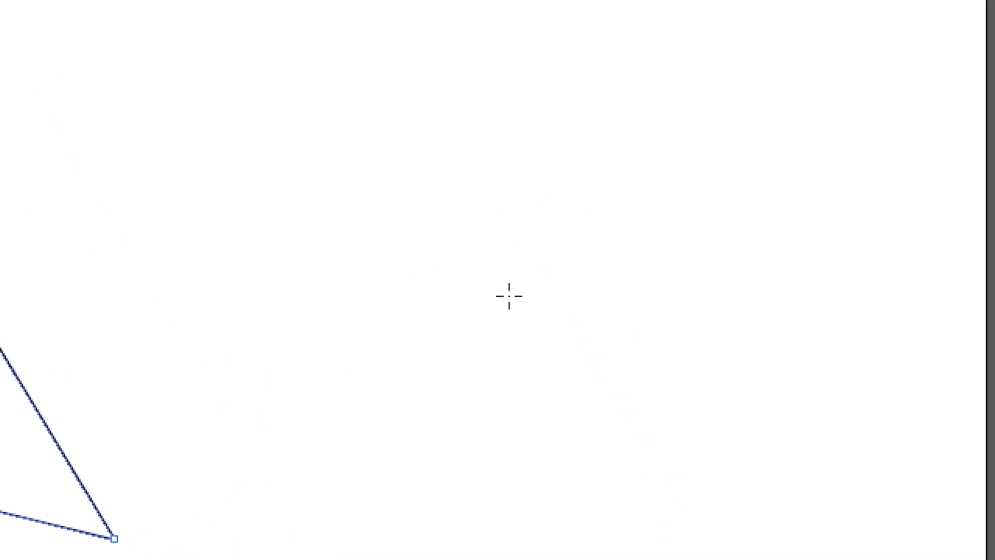
pyautogui.moveTo(540, 303); pyautogui.dragTo(682, 380)
pyautogui.moveTo(563, 325); pyautogui.dragTo(631, 230)
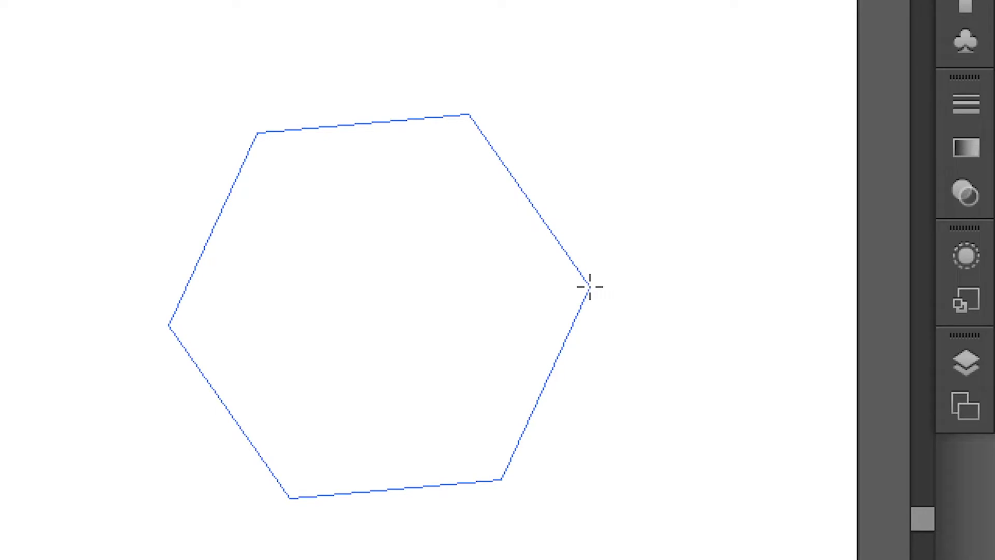
pyautogui.press('Down')
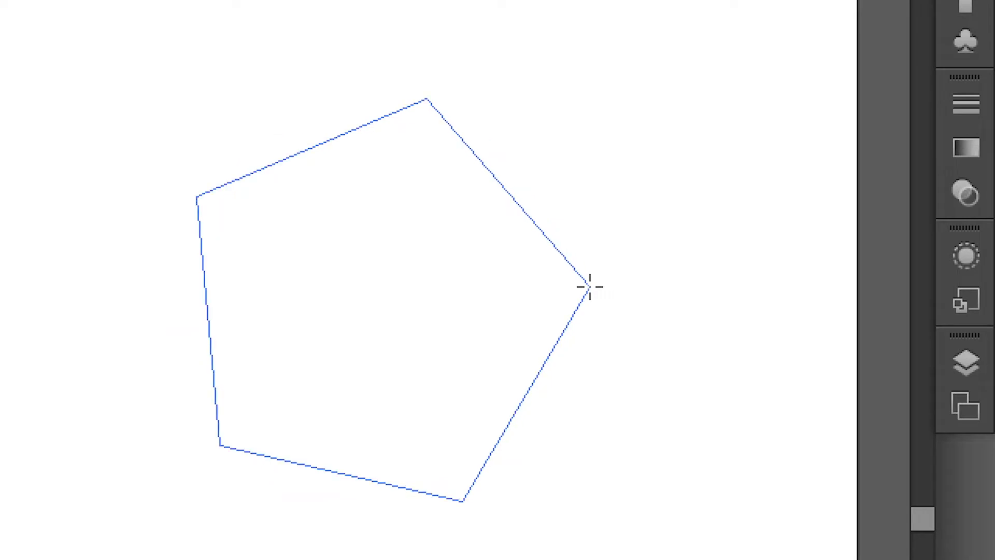
pyautogui.press('Down')
pyautogui.press('Down')
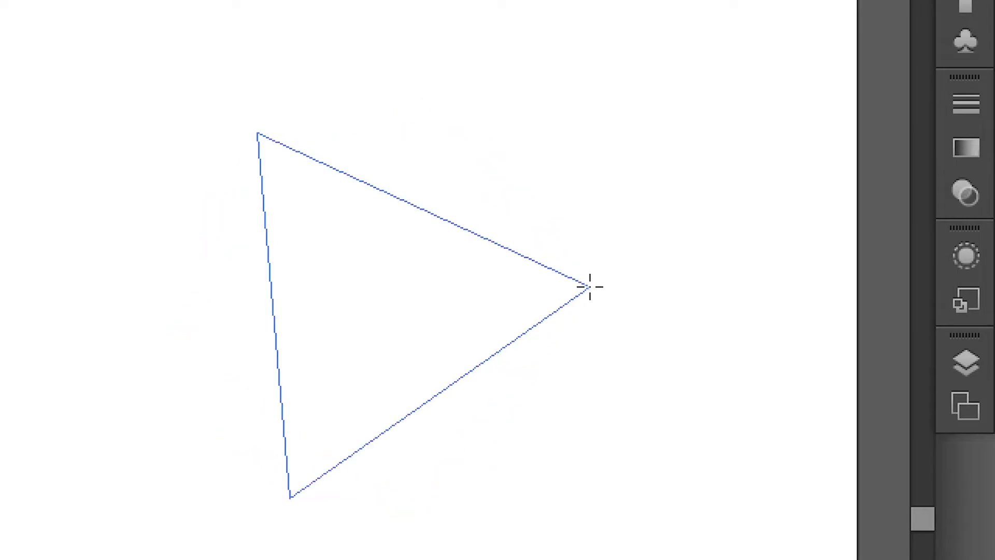
pyautogui.moveTo(590, 286)
pyautogui.mouseDown()
pyautogui.moveTo(592, 356)
pyautogui.moveTo(596, 318)
pyautogui.moveTo(581, 282)
pyautogui.moveTo(590, 288)
pyautogui.moveTo(584, 324)
pyautogui.moveTo(599, 281)
pyautogui.mouseUp()
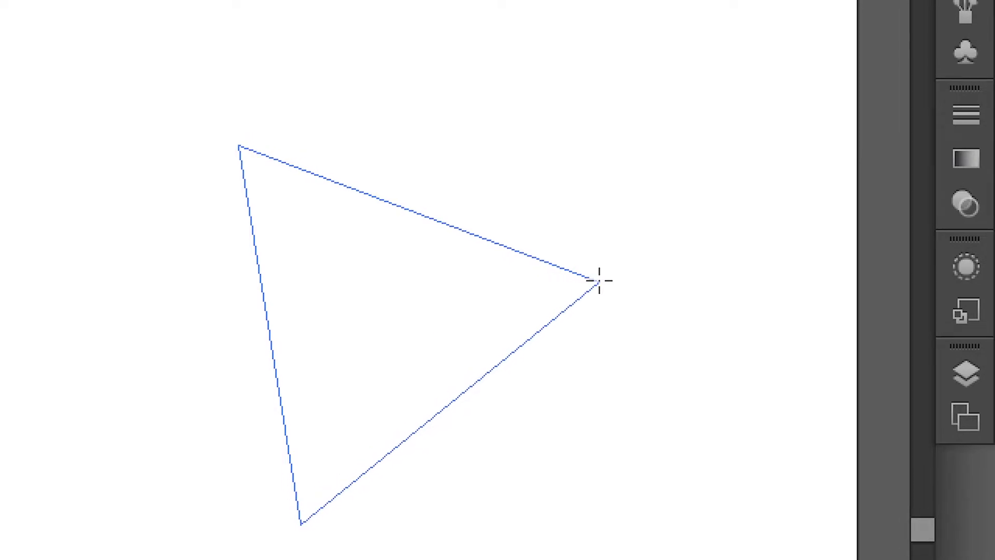
pyautogui.press('shift')
pyautogui.moveTo(599, 280); pyautogui.dragTo(598, 253)
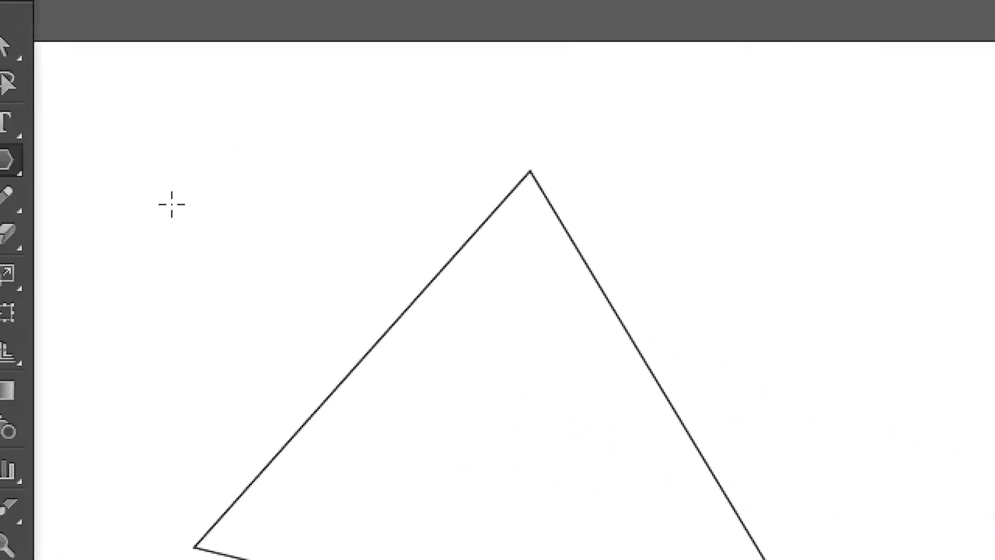
# - Delete the upright polygon triangle
pyautogui.click(92, 190)
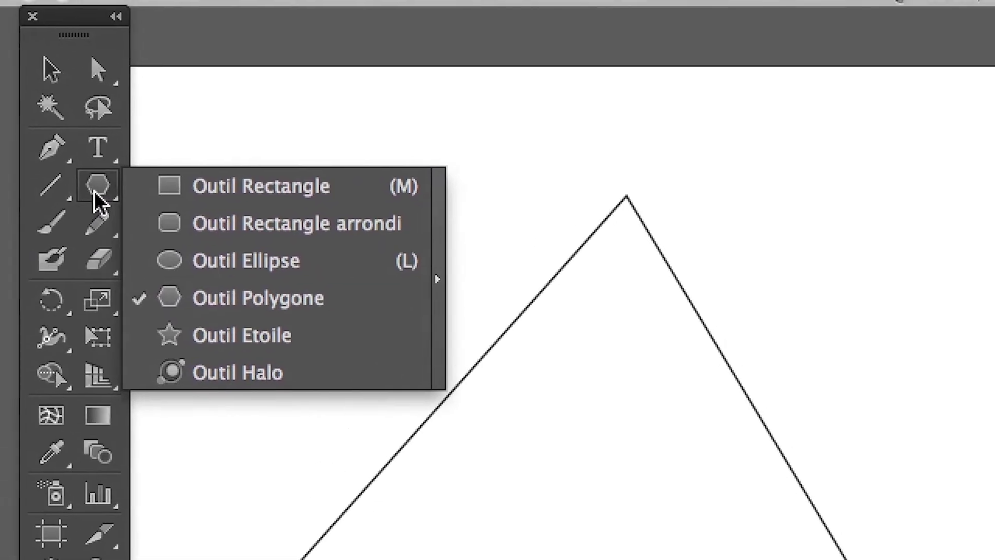
pyautogui.click(8, 115)
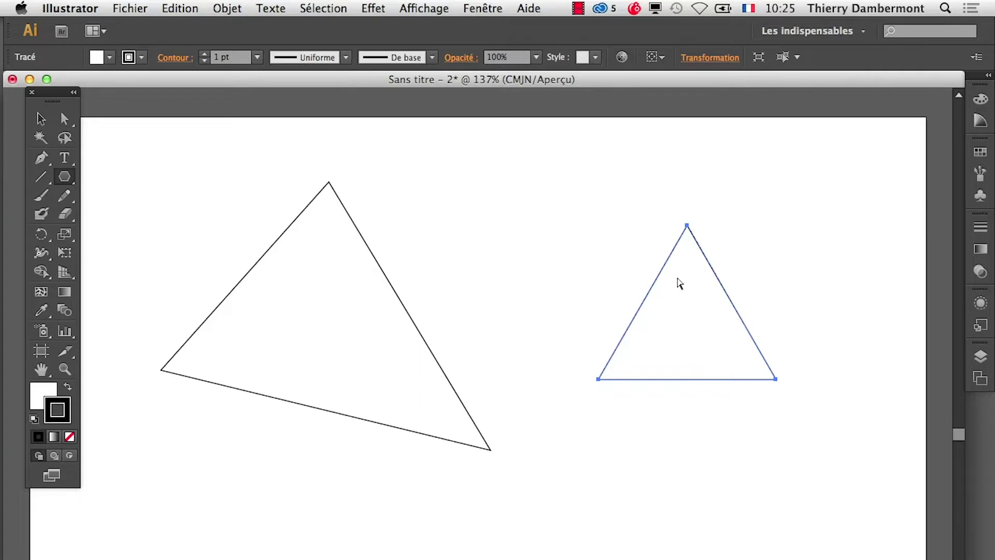
pyautogui.press('Delete')
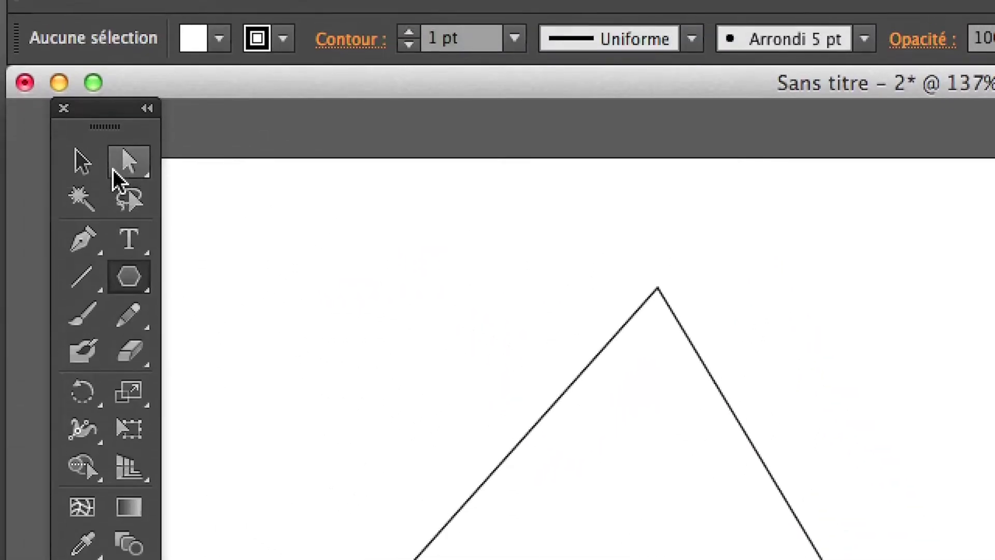
# - Select the remaining irregular triangle and set its stroke weight to 20 pt
pyautogui.click(115, 168)
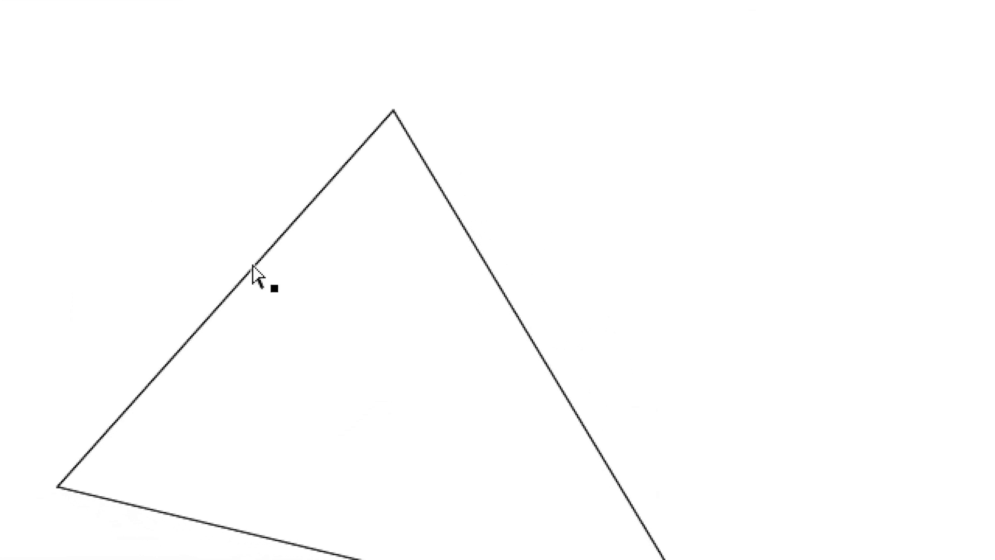
pyautogui.click(252, 268)
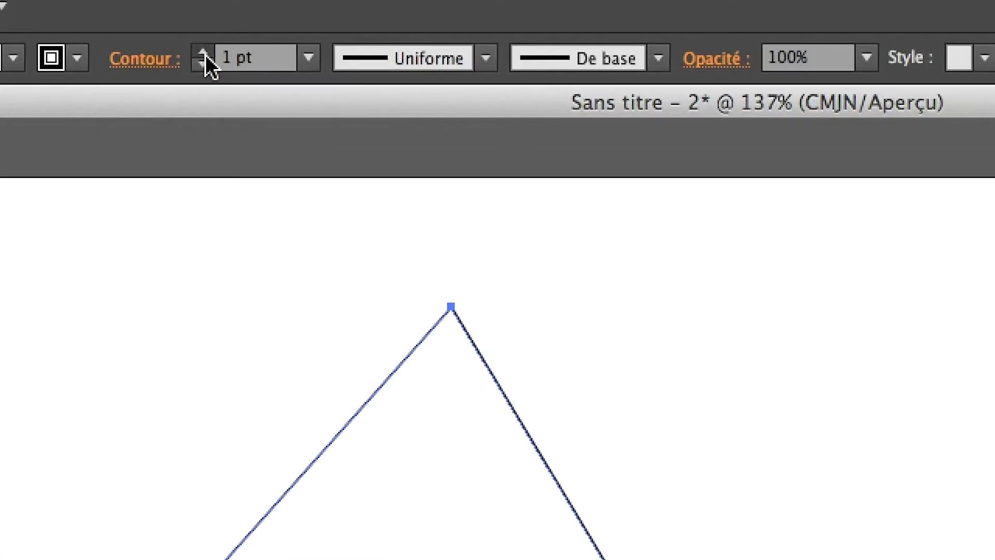
pyautogui.click(203, 53)
pyautogui.keyDown('shift'); pyautogui.click(203, 53); pyautogui.keyUp('shift')
pyautogui.keyDown('shift'); pyautogui.click(203, 53); pyautogui.keyUp('shift')
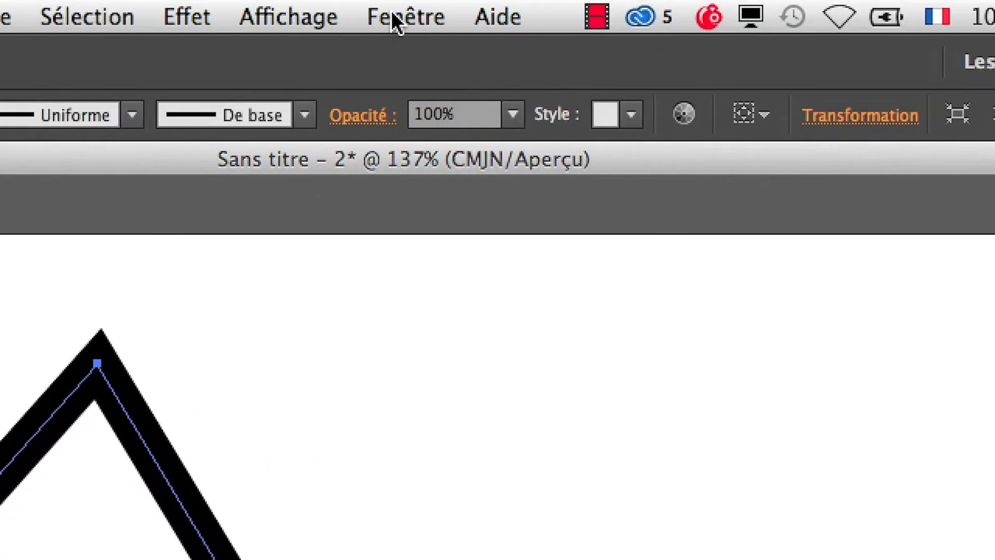
# - Display the Contour settings, detach them from their group as a floating palette, and collapse the leftover group
pyautogui.click(391, 10)
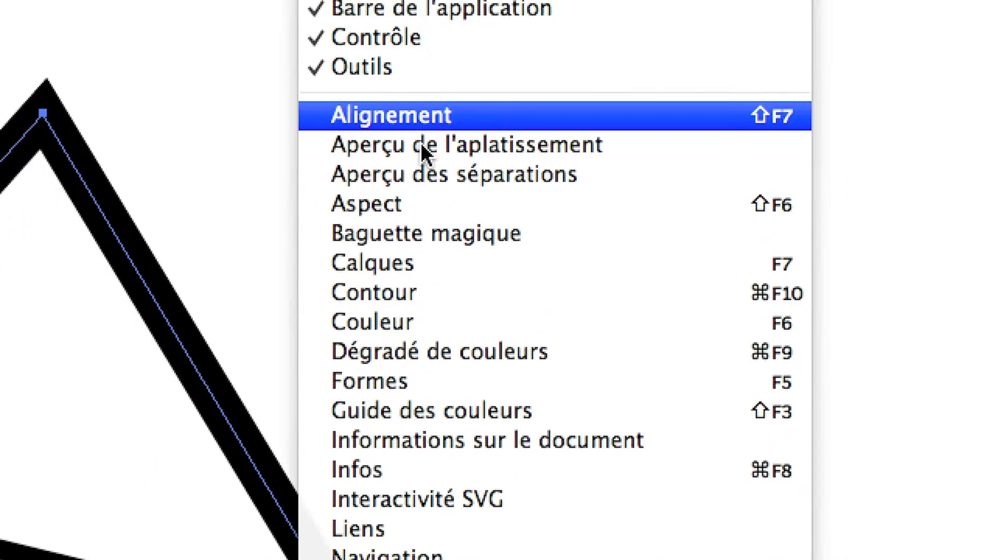
pyautogui.click(506, 502)
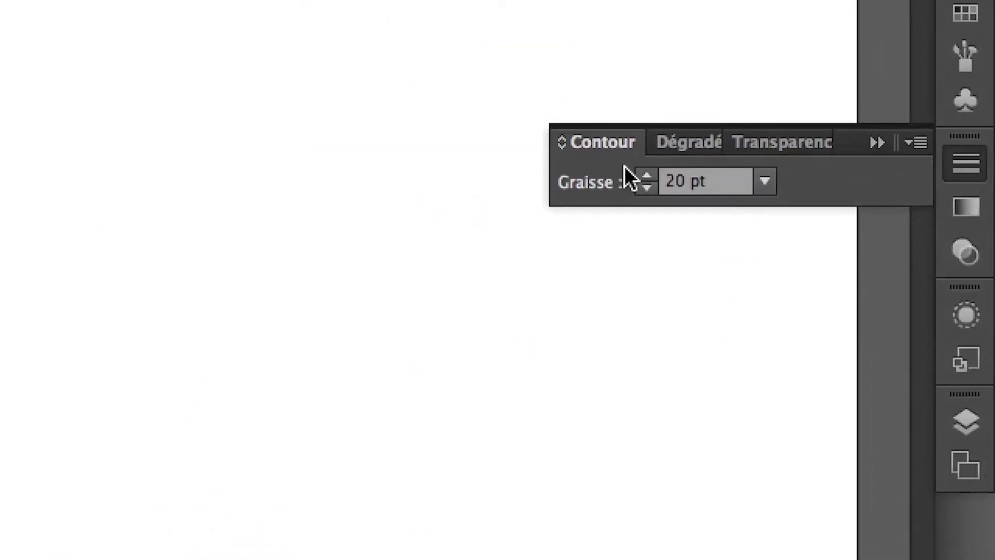
pyautogui.moveTo(834, 62); pyautogui.dragTo(442, 118)
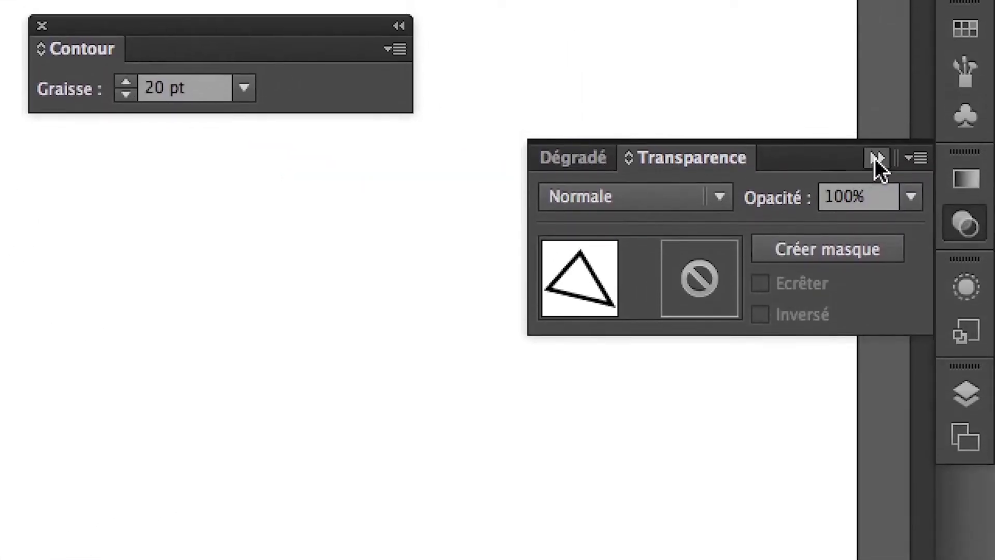
pyautogui.click(876, 158)
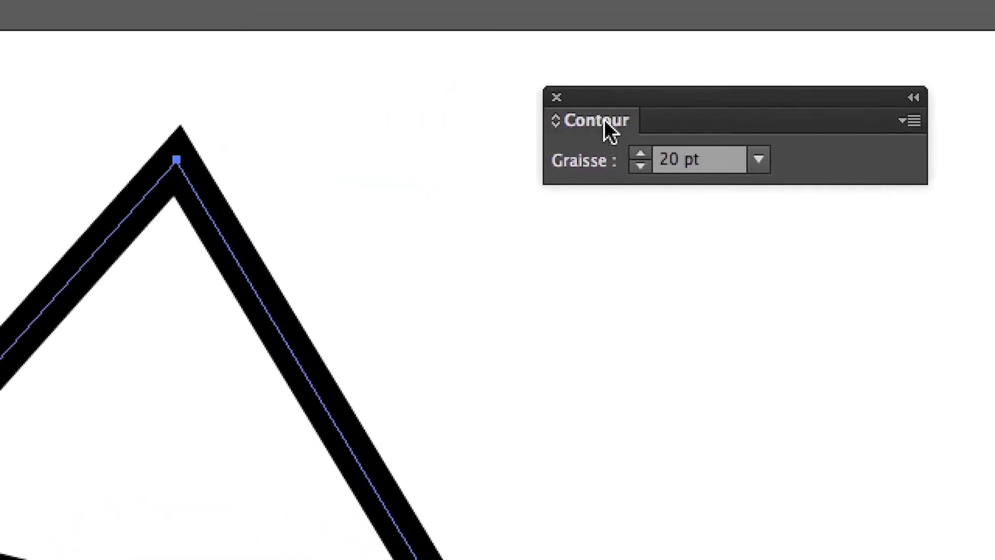
# - Expand the Contour settings to show all stroke options and set the miter limit (Limite) to 1
pyautogui.click(605, 121)
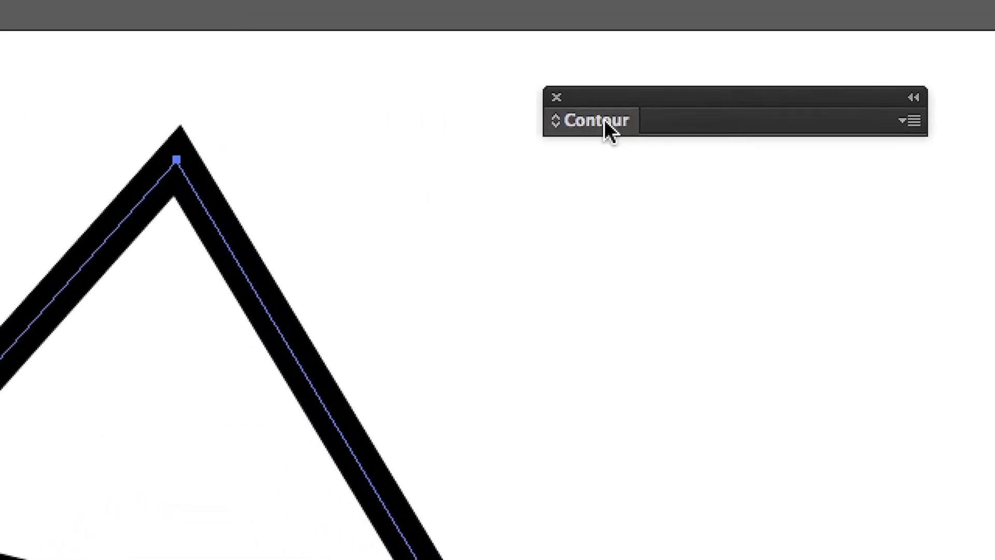
pyautogui.click(604, 120)
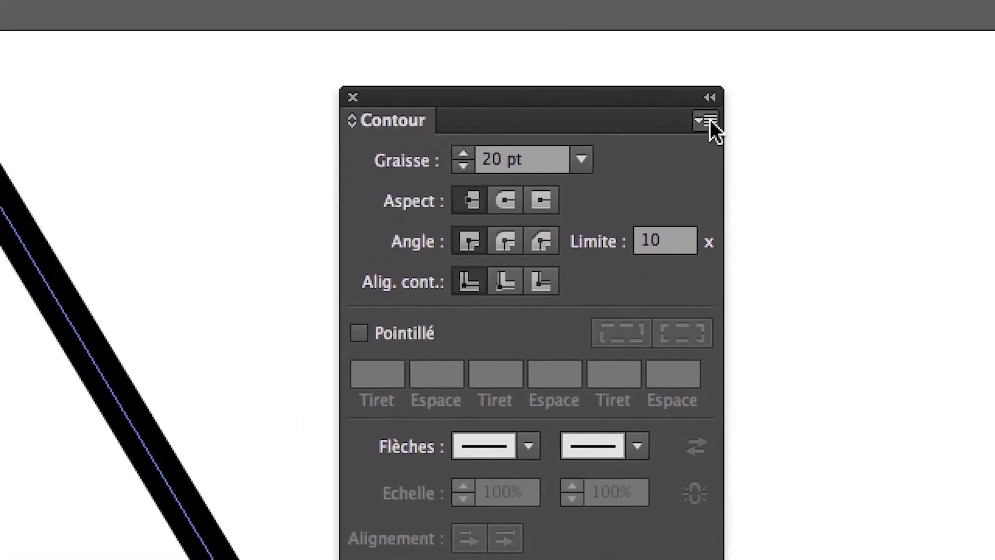
pyautogui.click(710, 120)
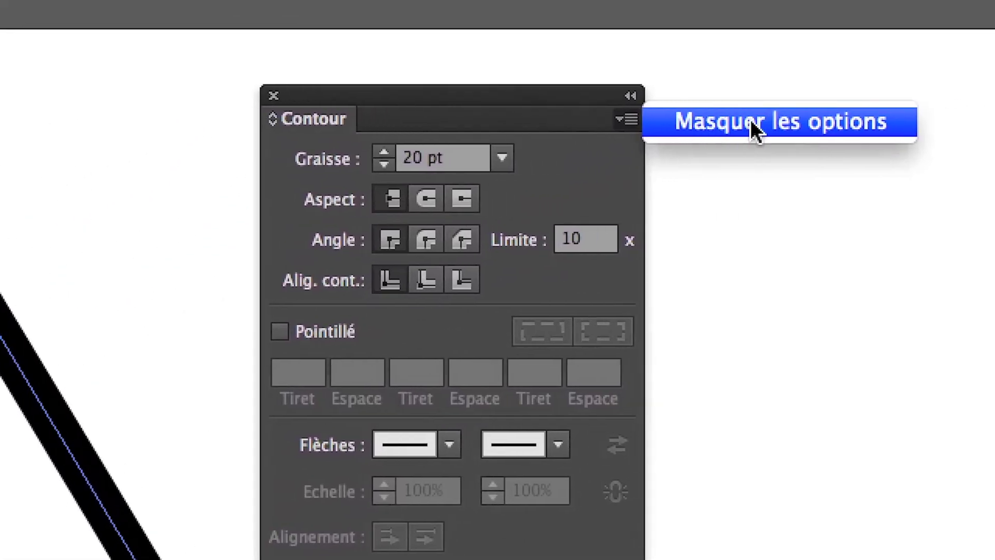
pyautogui.click(617, 119)
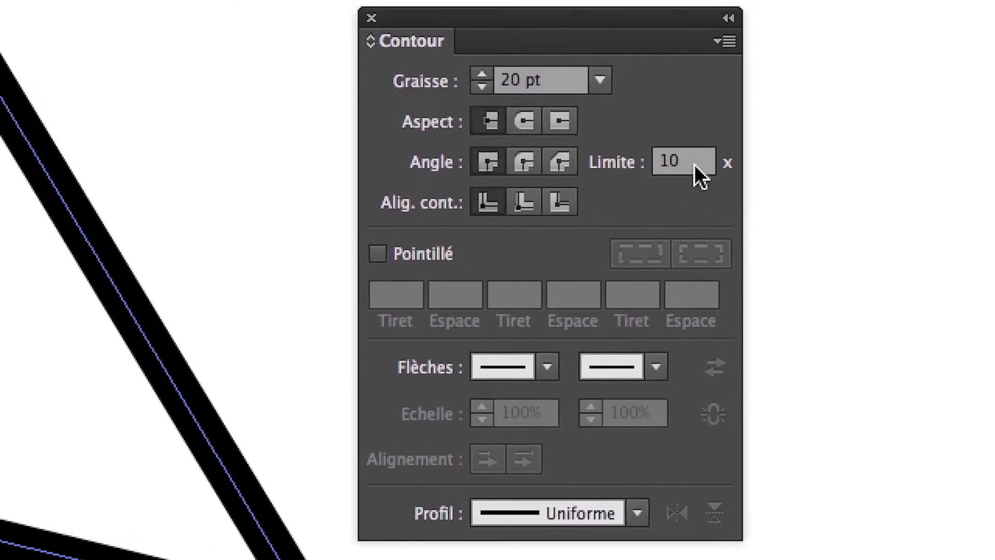
pyautogui.click(694, 164)
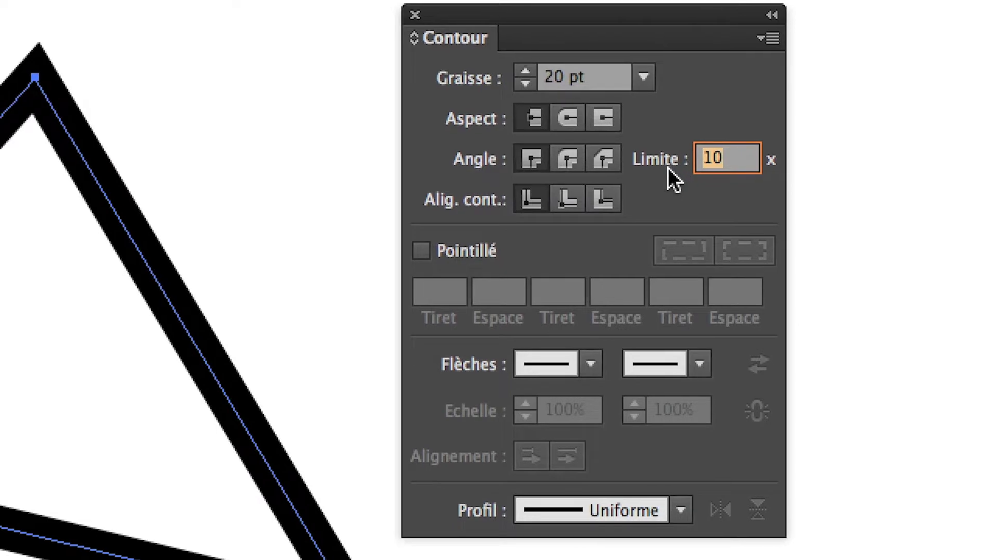
pyautogui.write('1')
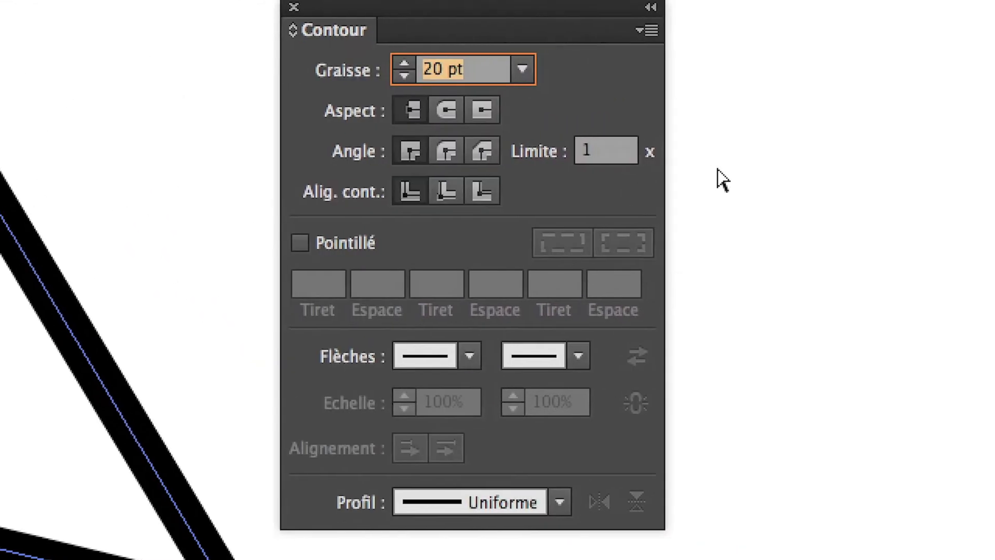
# - Move the Contour palette clear of the triangle and set the miter limit (Limite) to 2
pyautogui.click(611, 151)
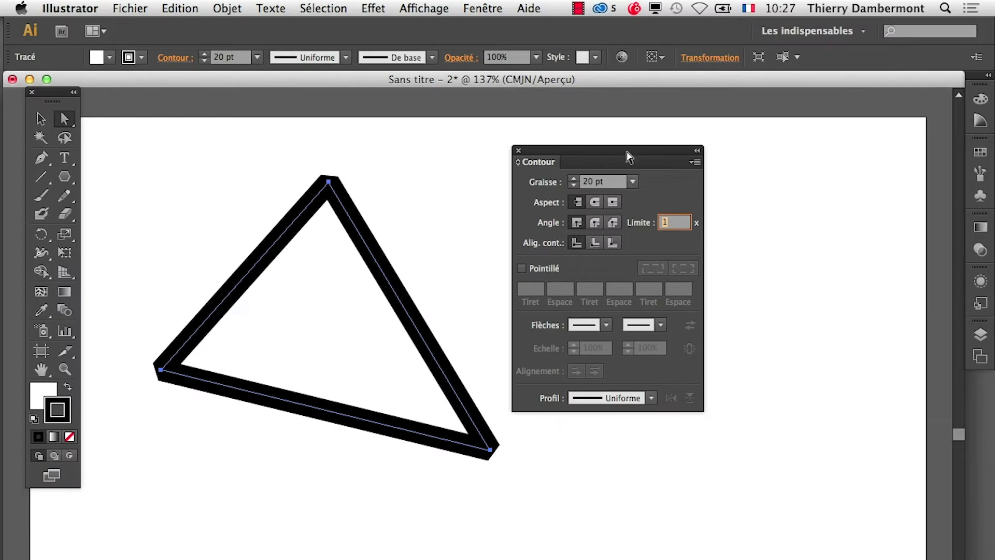
pyautogui.moveTo(630, 157); pyautogui.dragTo(676, 154)
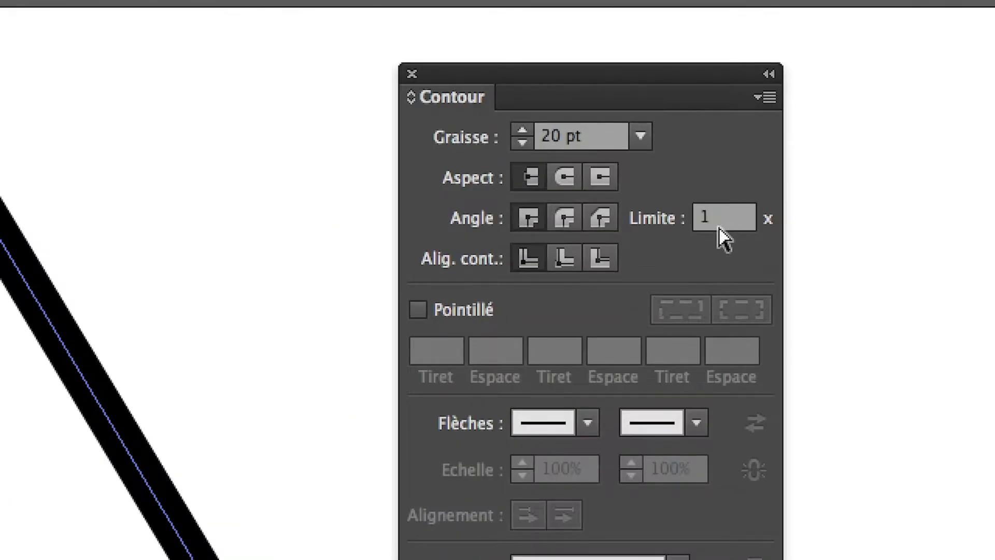
pyautogui.click(716, 224)
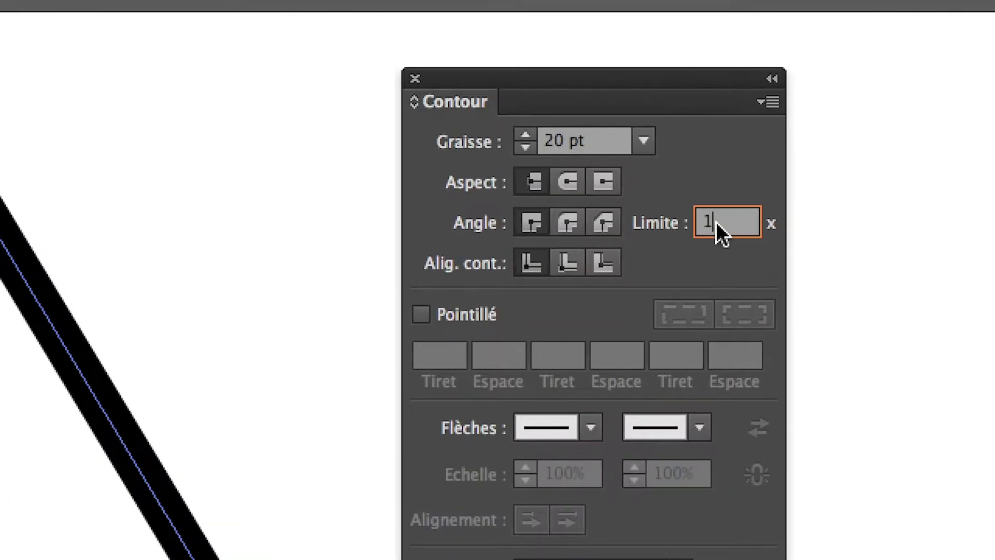
pyautogui.press('BackSpace')
pyautogui.write('2')
pyautogui.press('Tab')
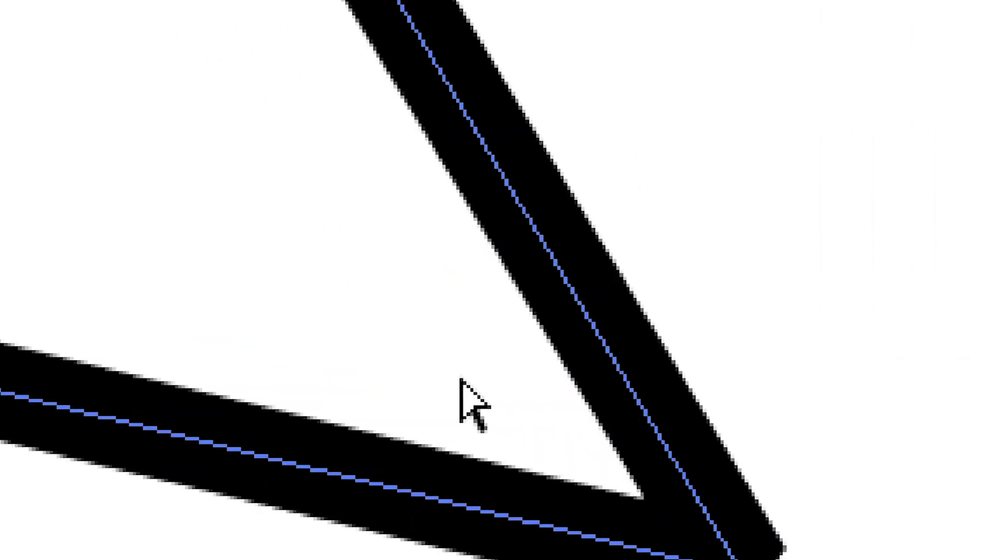
# - Stretch the triangle by moving its lower-left anchor point outward and down to about X -10.6 mm, Y 127.8 mm
pyautogui.click(233, 335)
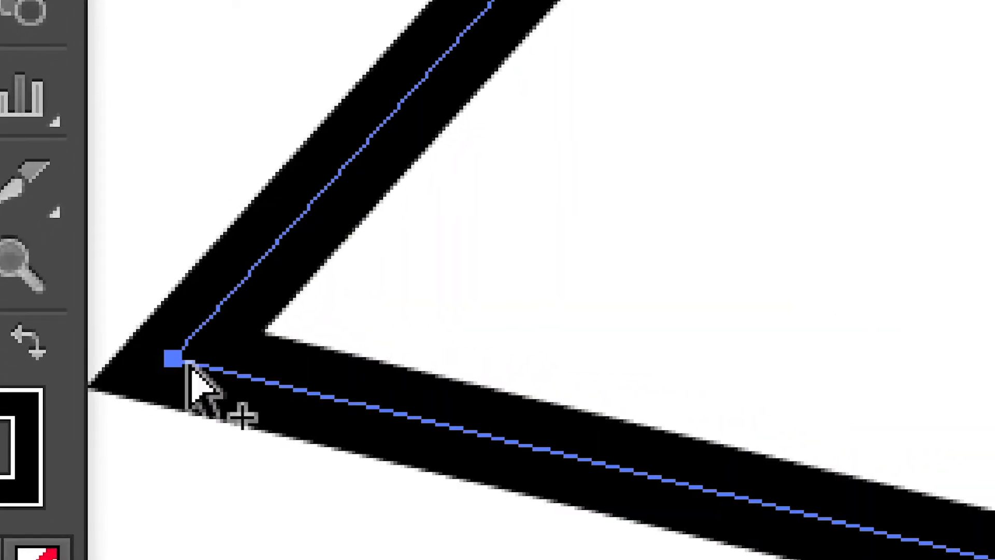
pyautogui.scroll(-3, 206, 372)
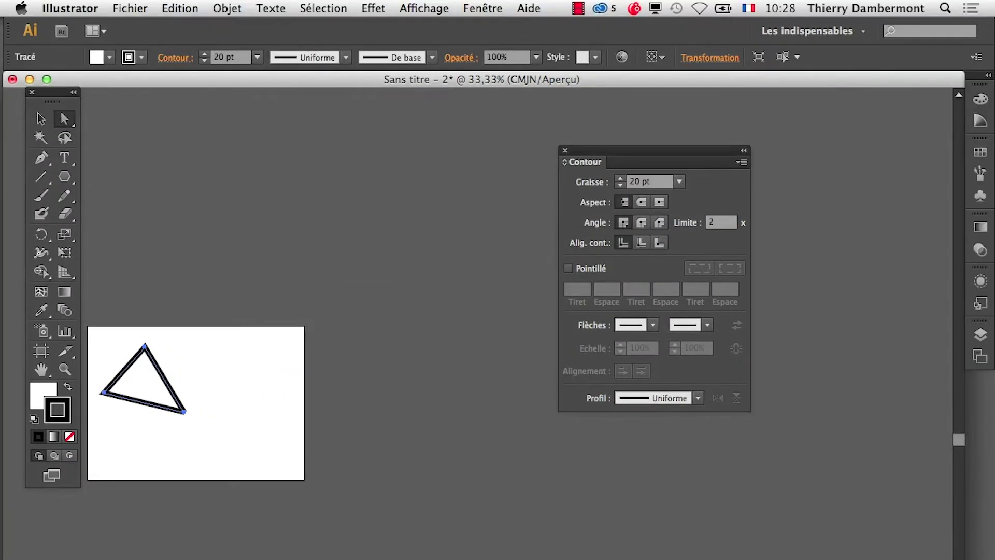
pyautogui.moveTo(119, 398); pyautogui.dragTo(271, 362)
pyautogui.scroll(4, 280, 359)
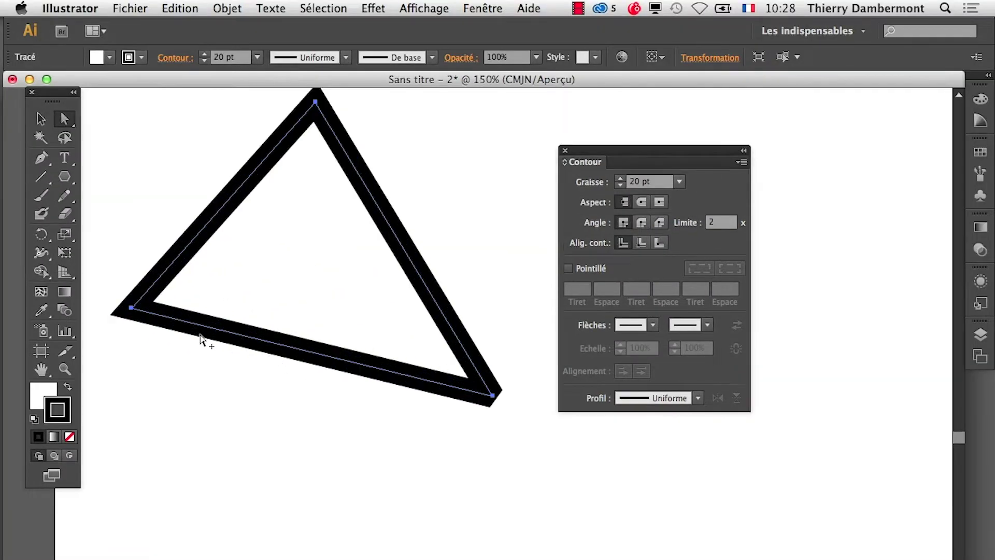
pyautogui.moveTo(195, 332); pyautogui.dragTo(319, 372)
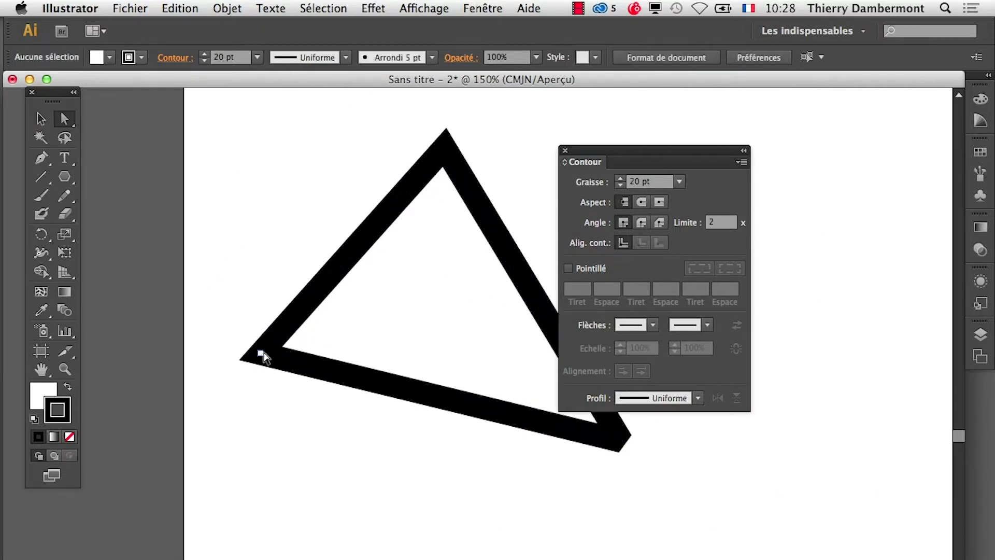
pyautogui.moveTo(233, 373); pyautogui.dragTo(137, 422)
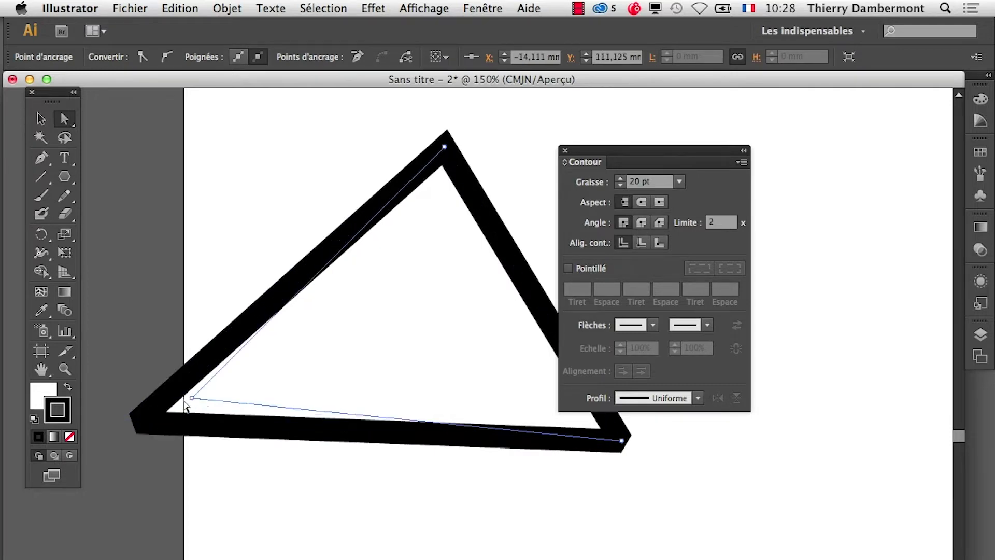
pyautogui.moveTo(279, 559); pyautogui.dragTo(149, 479)
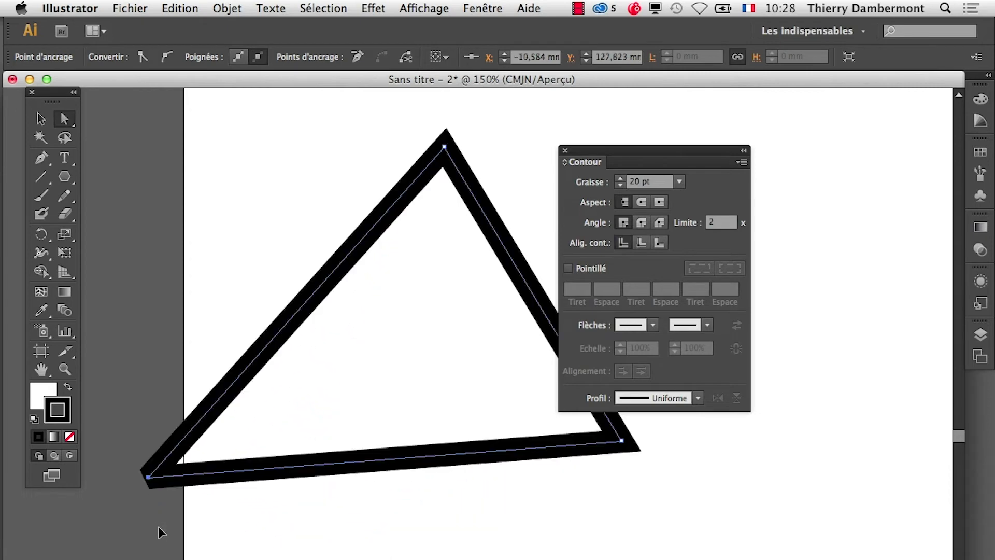
# - Move the Contour palette aside and pull the triangle's lower-right anchor point outward to about X 171.7 mm, Y 148.3 mm
pyautogui.moveTo(668, 151); pyautogui.dragTo(794, 127)
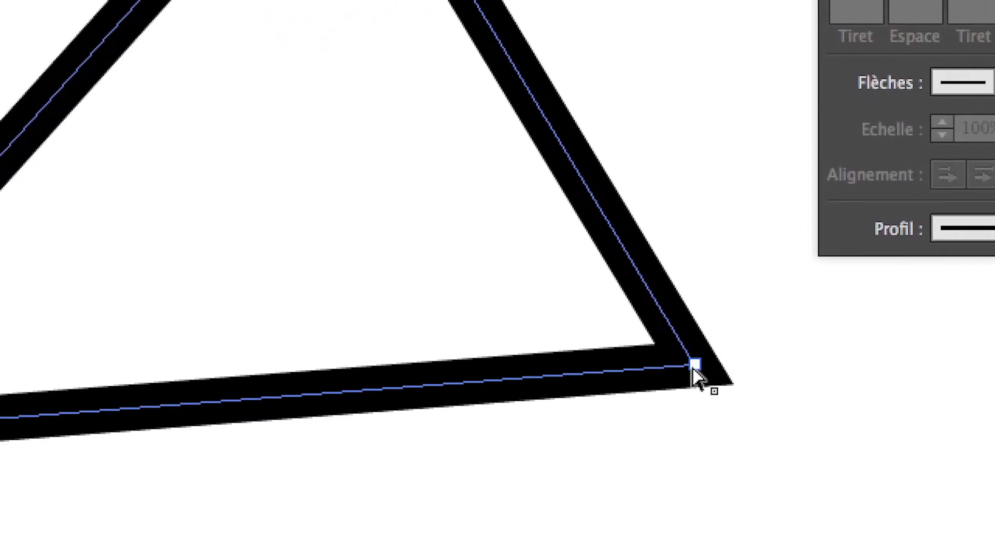
pyautogui.click(801, 524)
pyautogui.moveTo(697, 366); pyautogui.dragTo(777, 444)
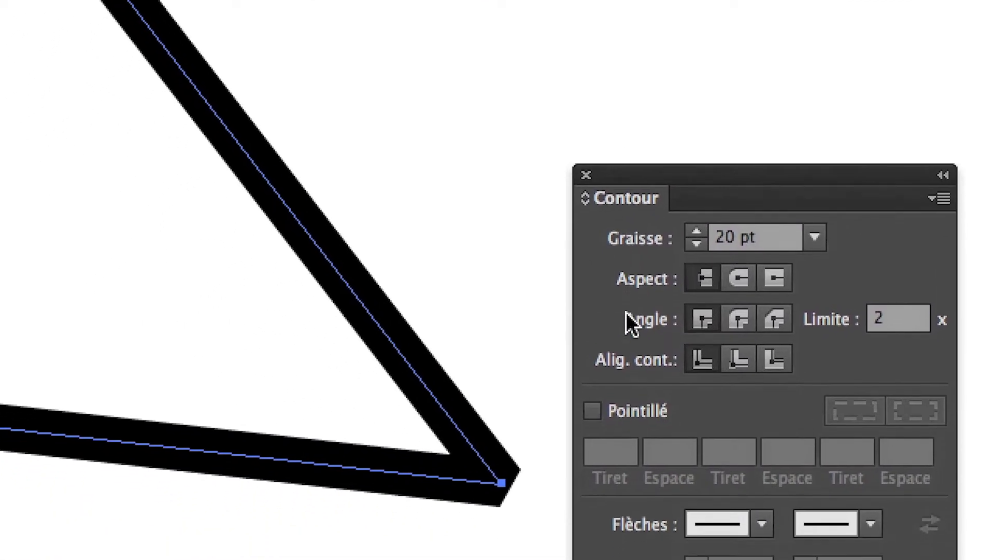
# - Try the round and bevel corner joins (Angle) on the triangle's stroke and return to the miter join
pyautogui.click(667, 315)
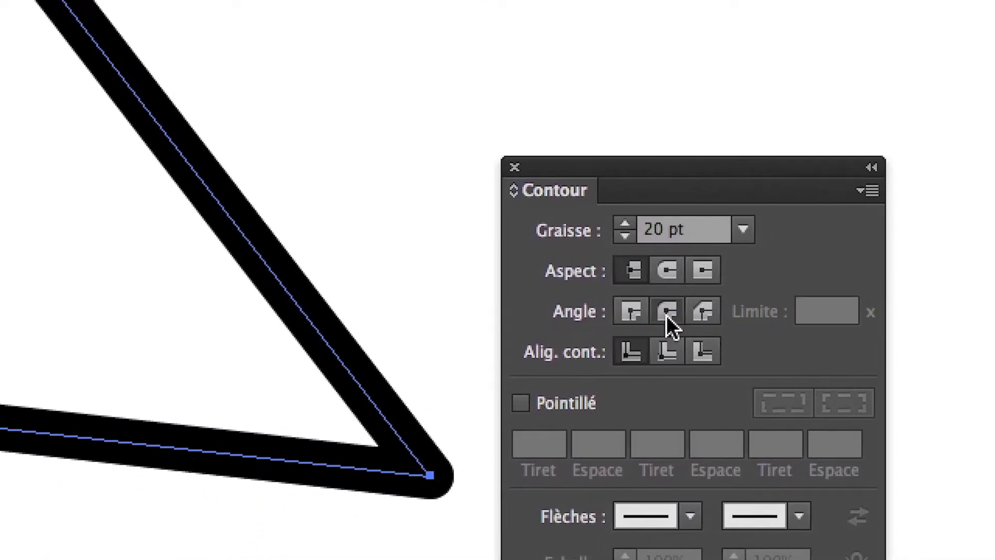
pyautogui.click(679, 316)
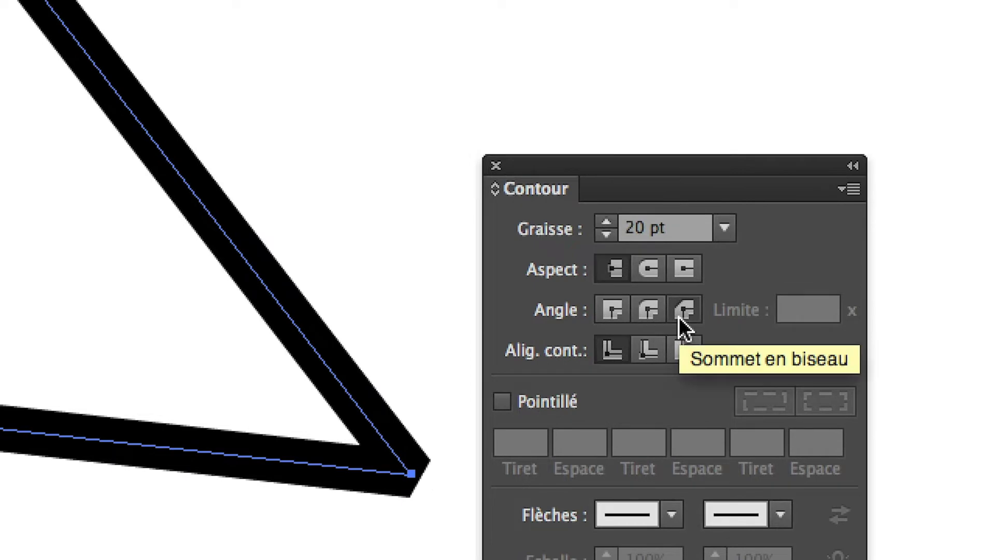
pyautogui.click(615, 315)
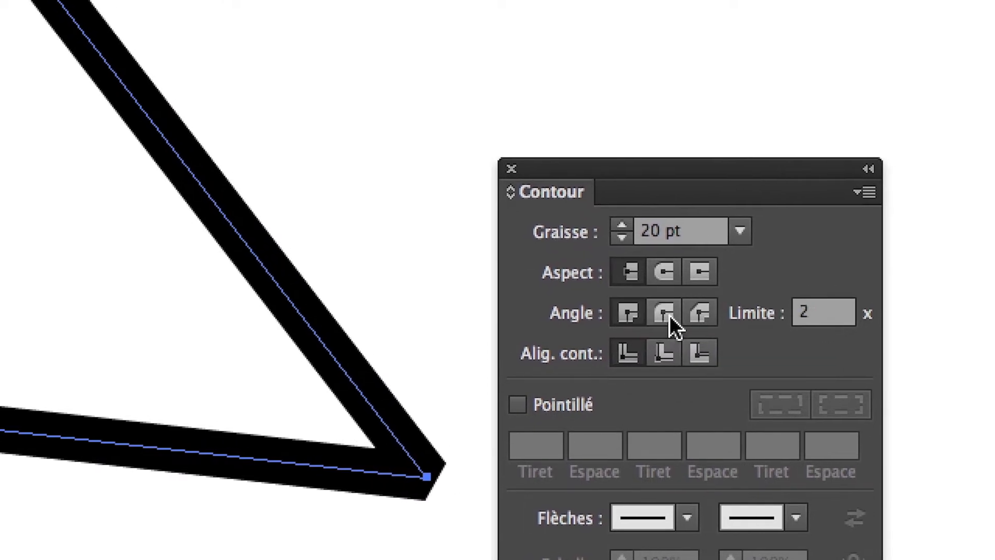
pyautogui.click(689, 313)
pyautogui.click(680, 315)
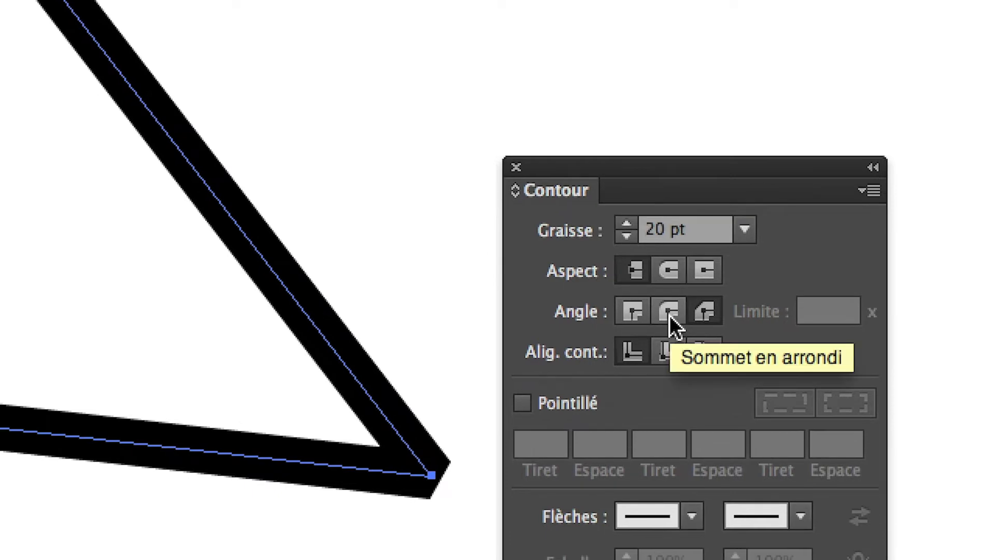
pyautogui.click(669, 315)
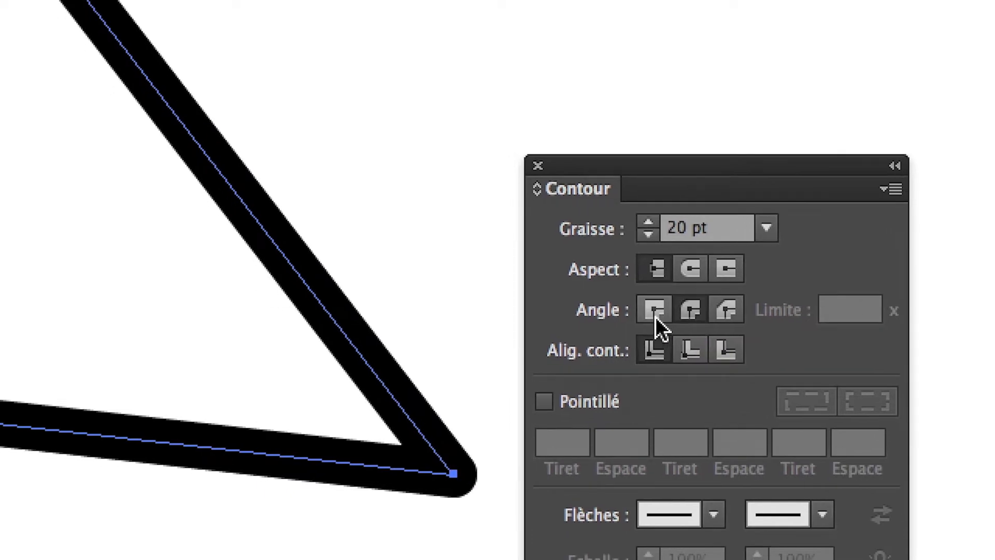
pyautogui.click(658, 317)
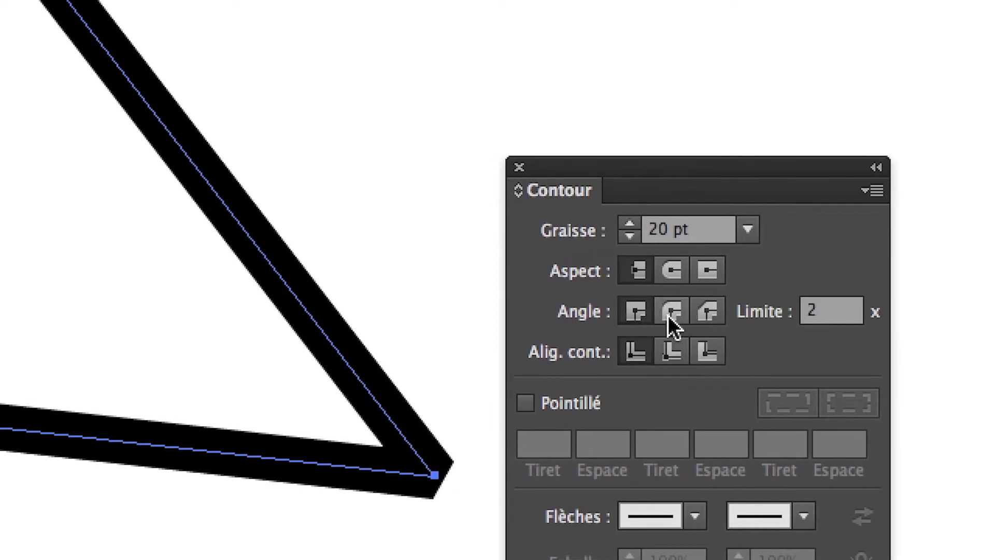
# - Cycle through the corner joins again and leave the stroke set to the round join (Sommet en arrondi)
pyautogui.click(688, 314)
pyautogui.click(719, 313)
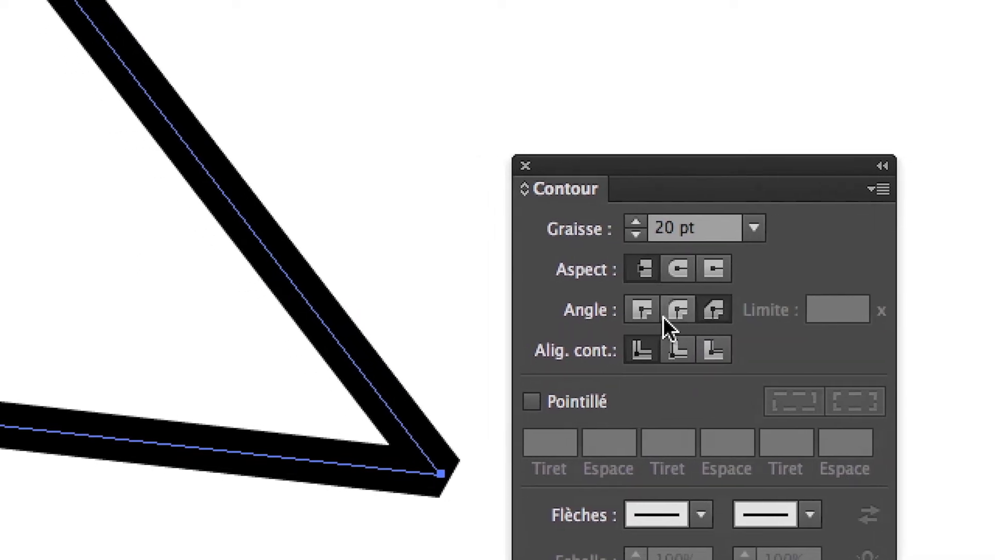
pyautogui.click(619, 315)
pyautogui.click(652, 315)
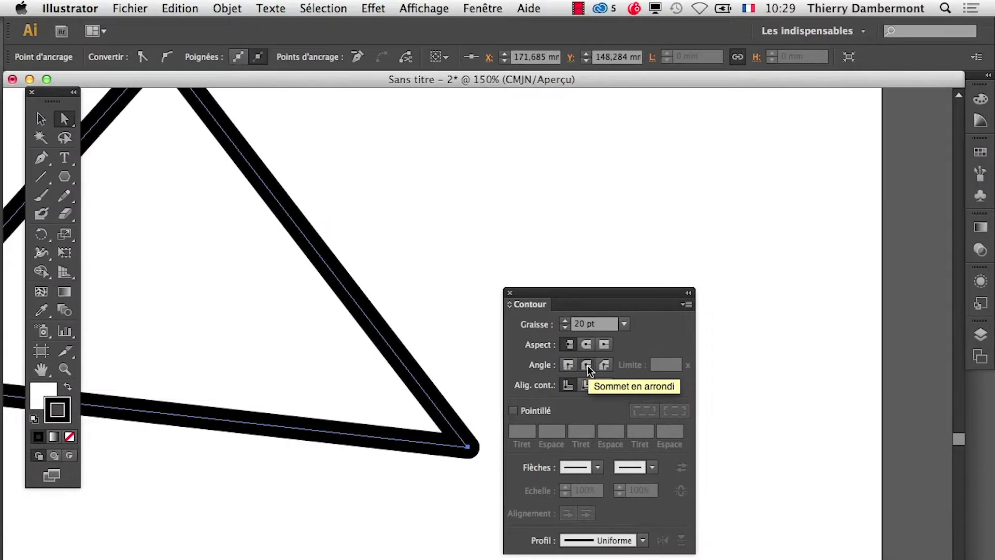
# - Clear the Contour palette off the round-cornered triangle and reposition its lower-right, lower-left and top anchor points to vary the angles
pyautogui.moveTo(541, 287); pyautogui.dragTo(628, 290)
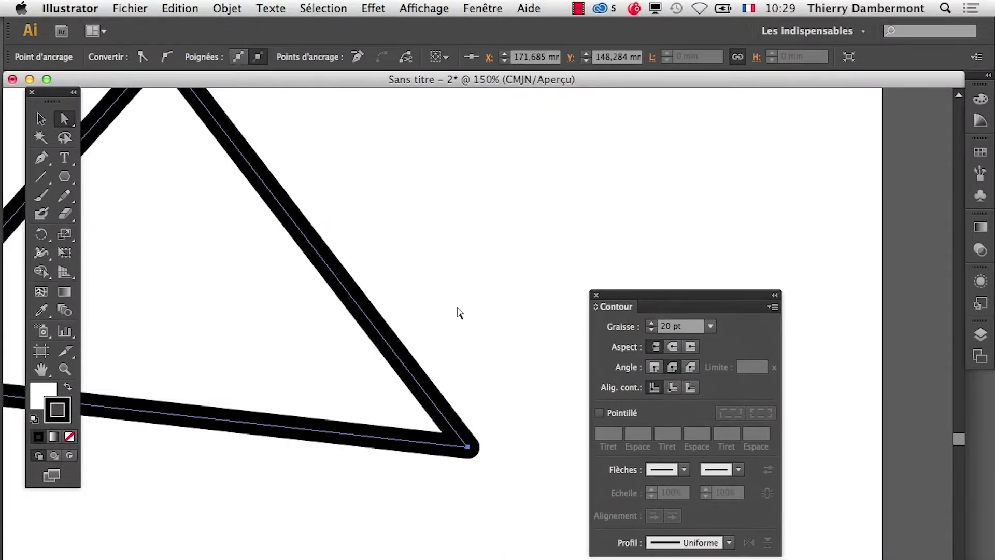
pyautogui.moveTo(426, 311); pyautogui.dragTo(534, 347)
pyautogui.moveTo(378, 342); pyautogui.dragTo(509, 368)
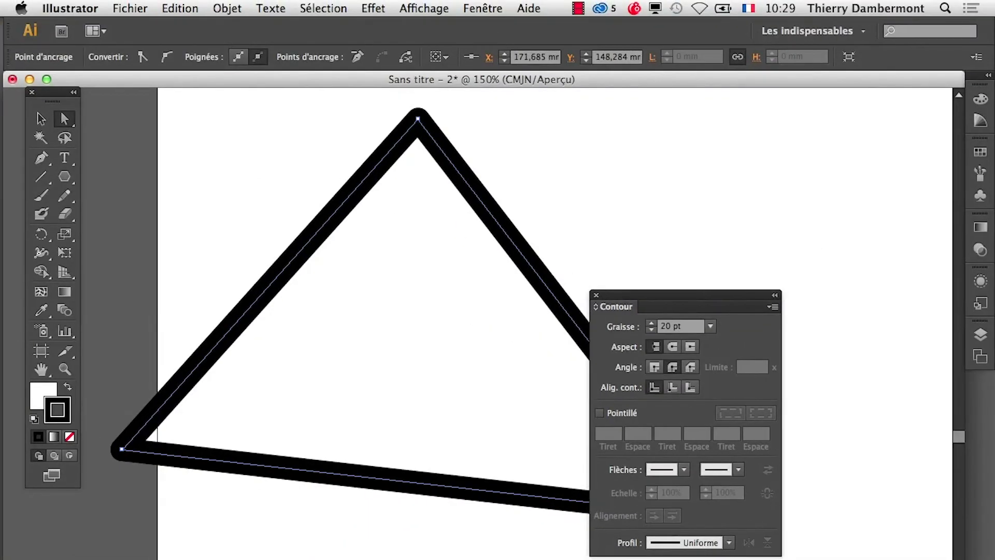
pyautogui.moveTo(627, 297); pyautogui.dragTo(819, 501)
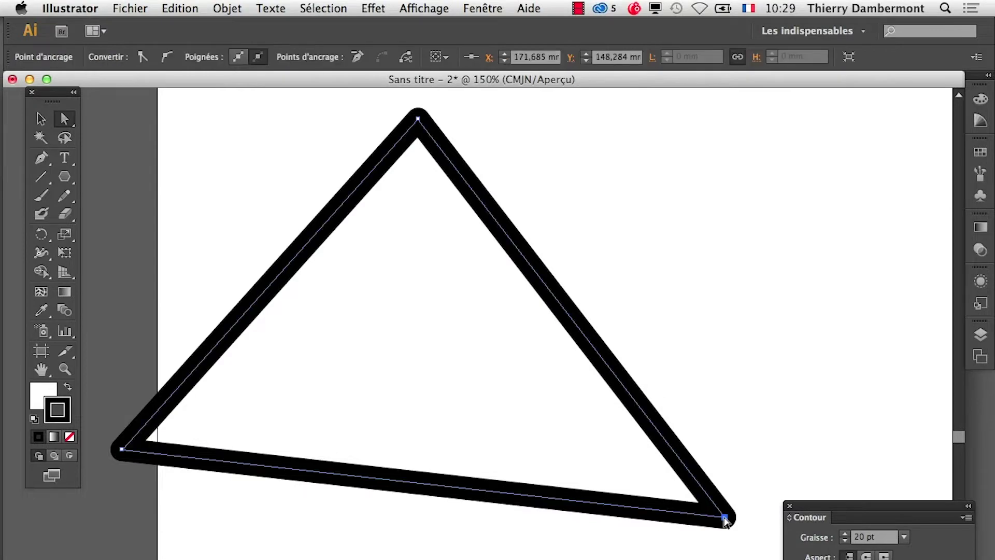
pyautogui.moveTo(535, 413); pyautogui.dragTo(498, 383)
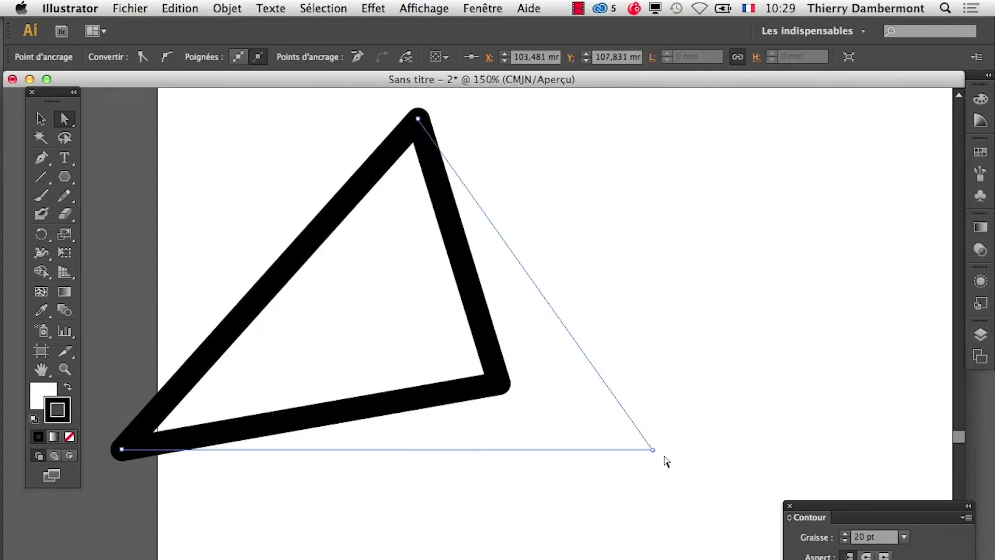
pyautogui.moveTo(665, 457); pyautogui.dragTo(686, 467)
pyautogui.moveTo(124, 448); pyautogui.dragTo(281, 426)
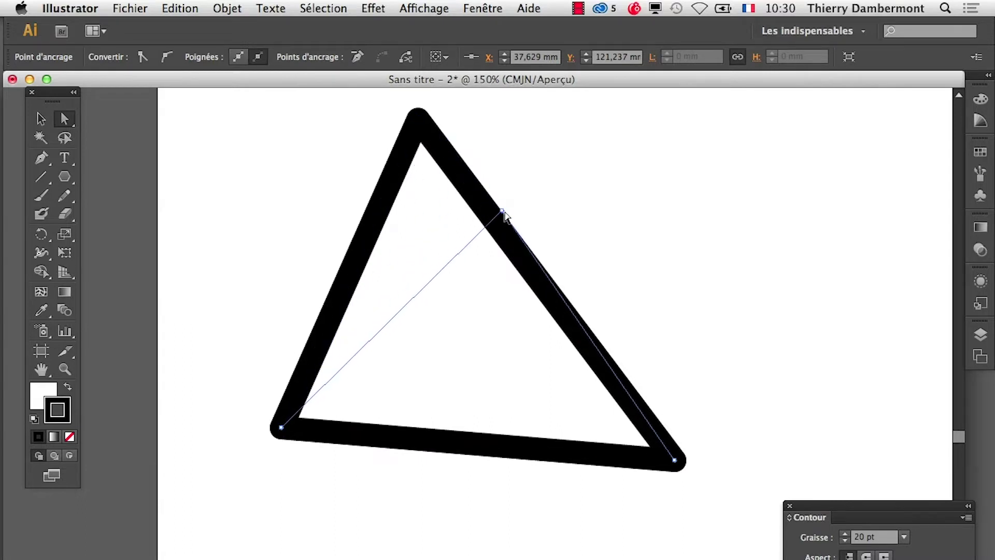
pyautogui.moveTo(504, 212); pyautogui.dragTo(506, 214)
# - Reshape the bevel-cornered triangle, moving the lower-left anchor point inward and the lower-right one to about X 137 mm, Y 119 mm
pyautogui.hscroll(5, 466, 451)
pyautogui.scroll(-3, 467, 450)
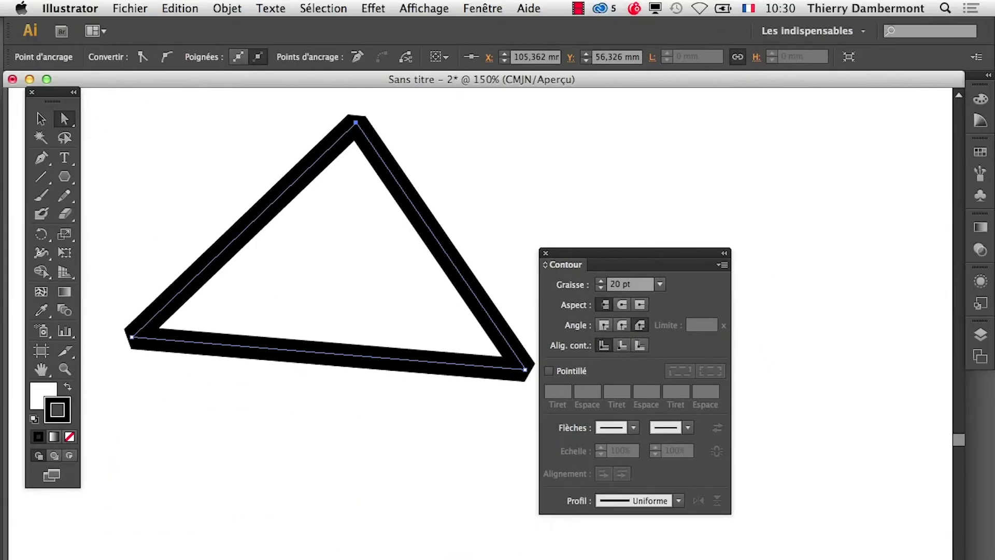
pyautogui.moveTo(390, 290); pyautogui.dragTo(389, 289)
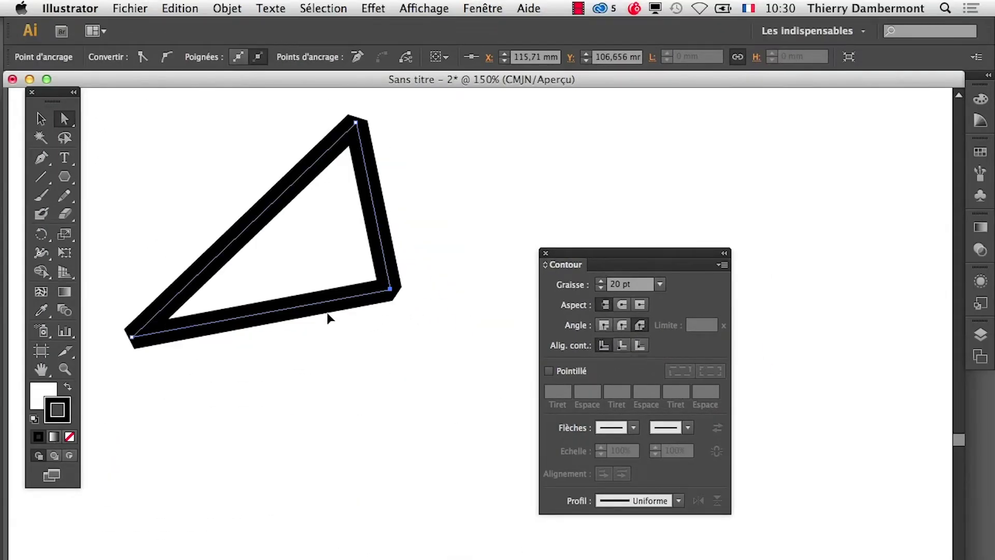
pyautogui.moveTo(150, 328); pyautogui.dragTo(232, 268)
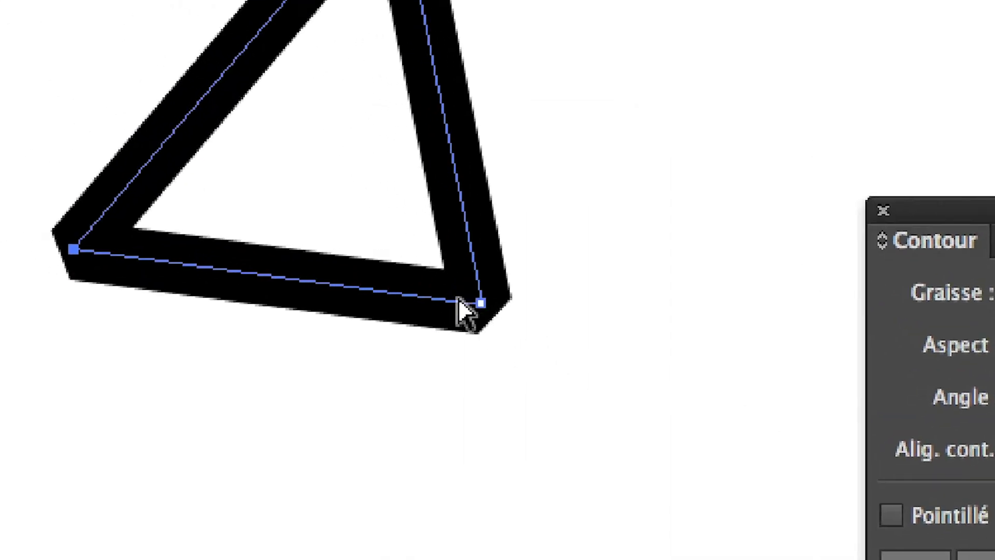
pyautogui.moveTo(423, 277); pyautogui.dragTo(709, 467)
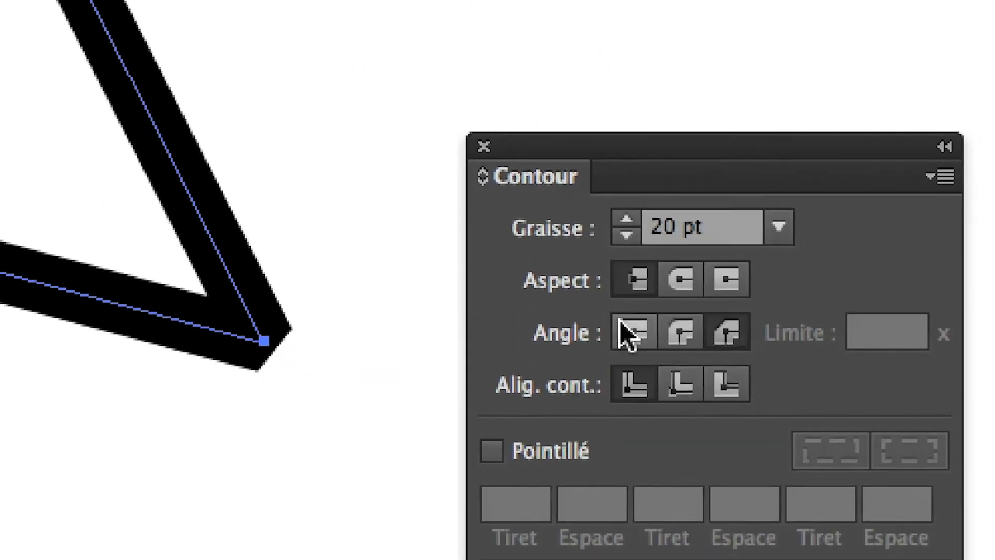
# - Apply the miter join and move the lower-right anchor to about X 166, Y 150 mm and the lower-left to about X 46.6, Y 129 mm
pyautogui.click(628, 335)
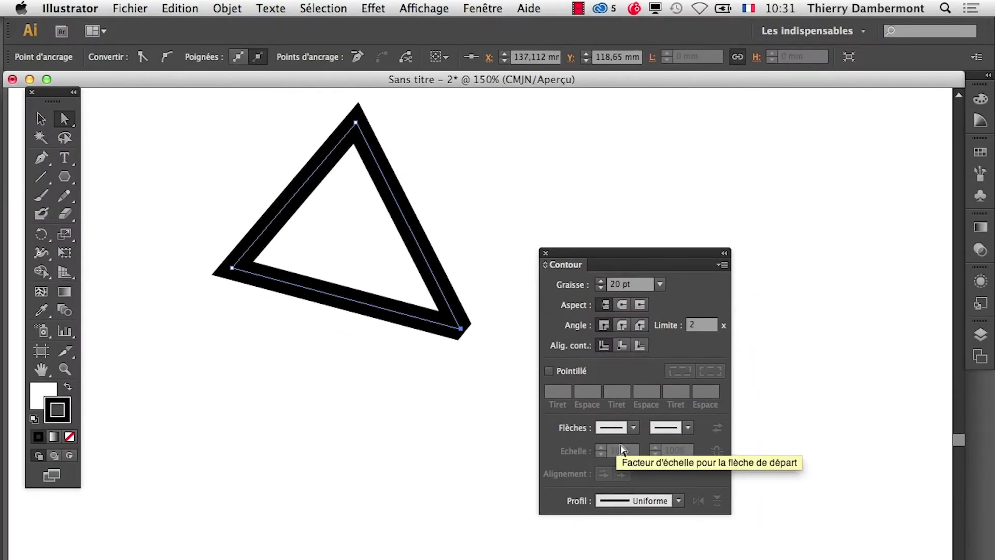
pyautogui.moveTo(423, 321); pyautogui.dragTo(405, 420)
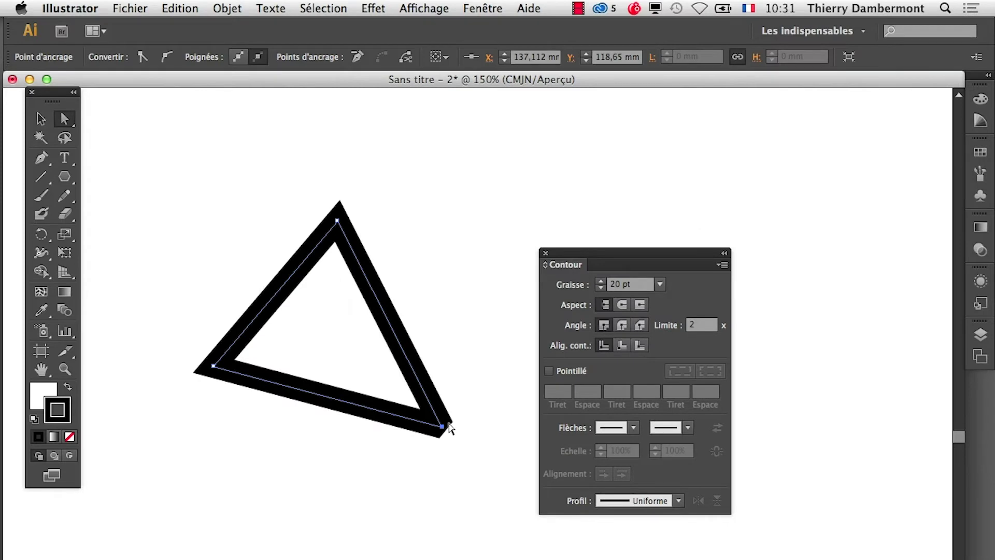
pyautogui.moveTo(523, 515); pyautogui.dragTo(538, 529)
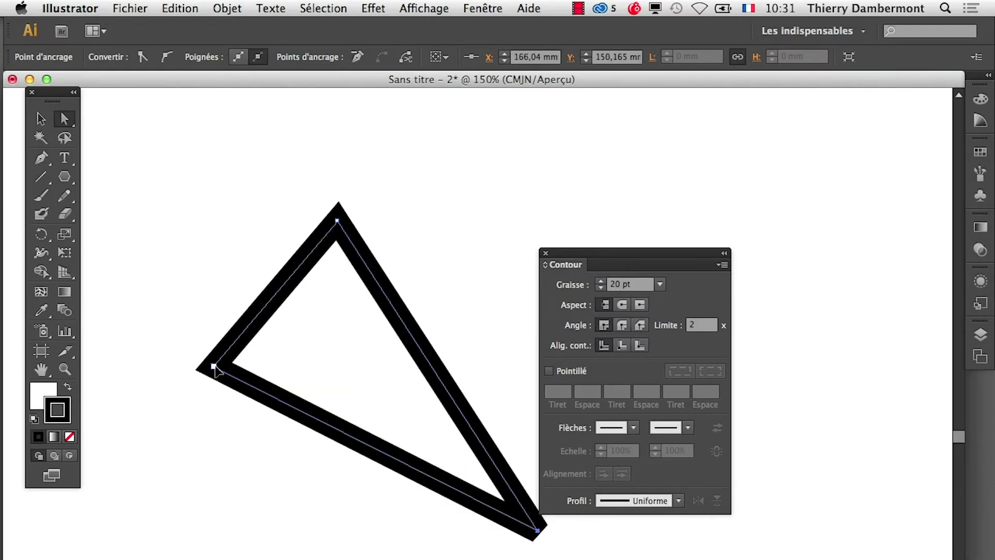
pyautogui.moveTo(143, 464); pyautogui.dragTo(143, 463)
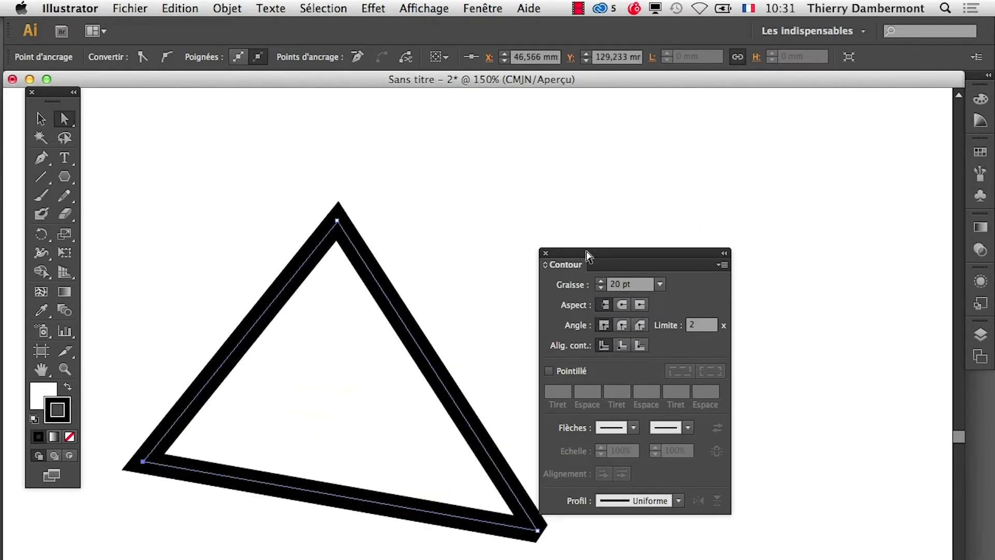
# - Move the Contour palette off the triangle and enable the dashed line option (Pointillé) for its stroke
pyautogui.moveTo(588, 255); pyautogui.dragTo(634, 258)
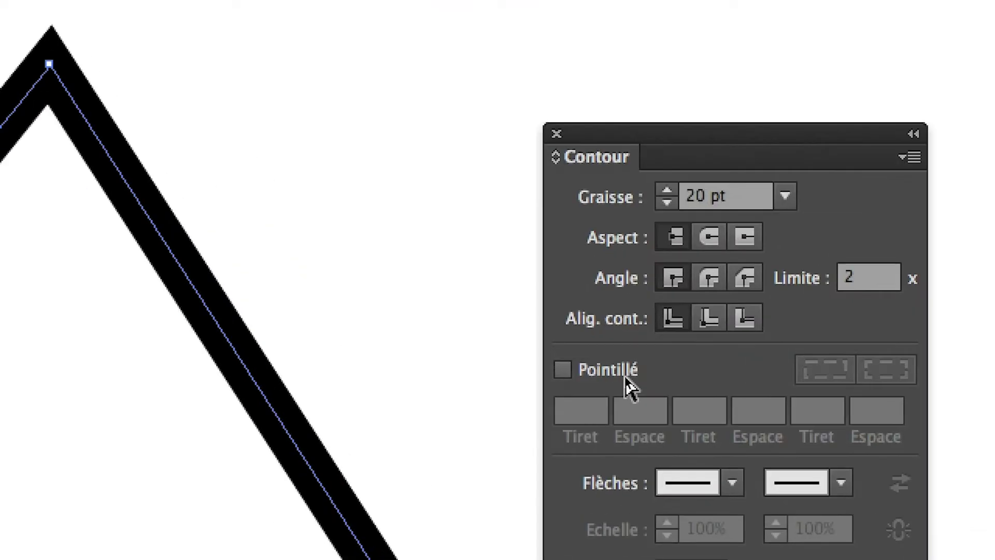
pyautogui.click(624, 376)
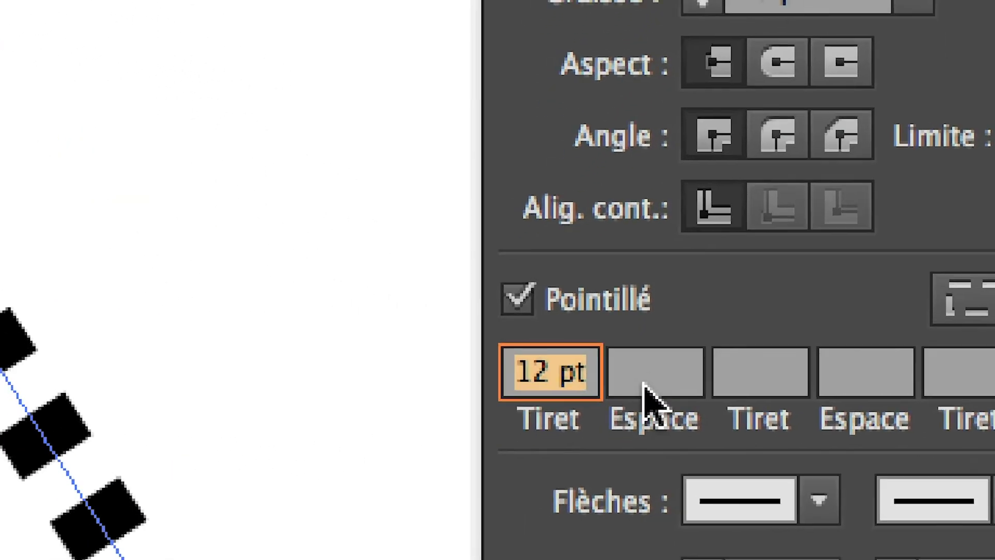
# - Set the gap after the triangle's 12 pt dashes to 6 pt, and widen it to 24 pt
pyautogui.click(642, 386)
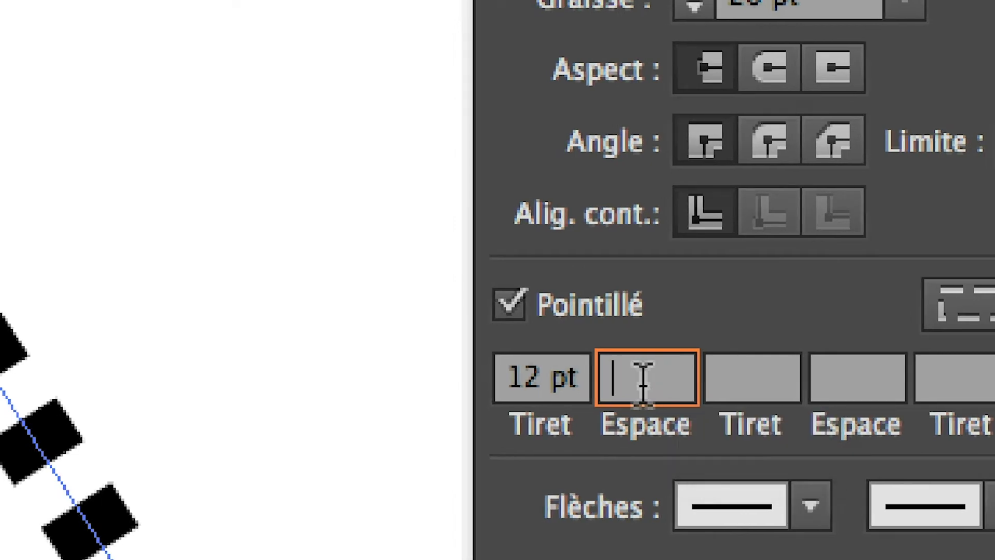
pyautogui.press('Tab')
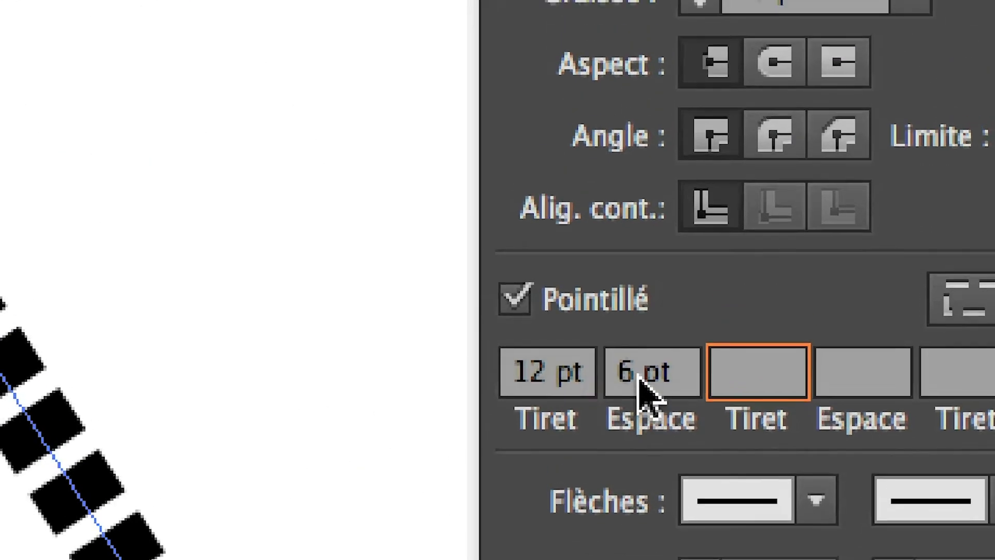
pyautogui.doubleClick(994, 288)
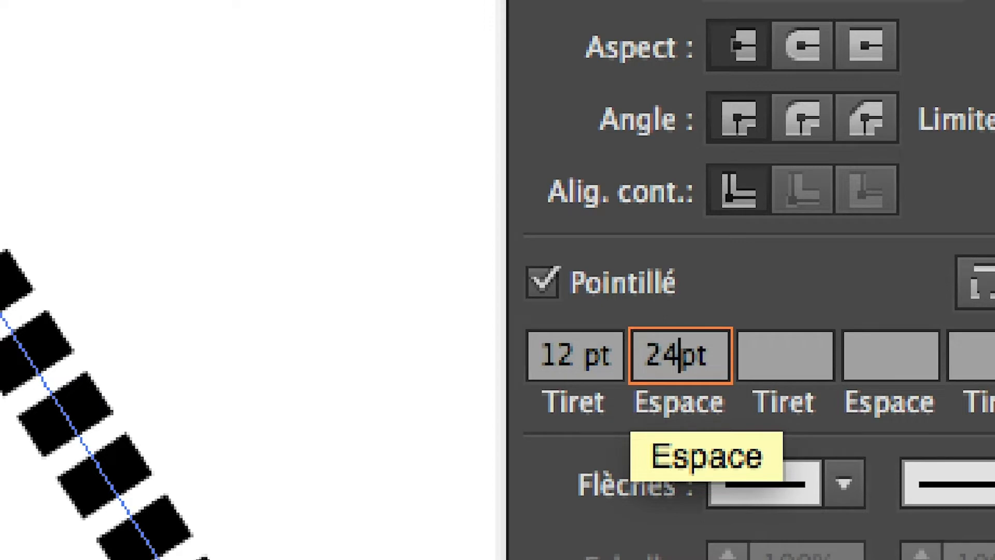
pyautogui.write('24')
pyautogui.press('Tab')
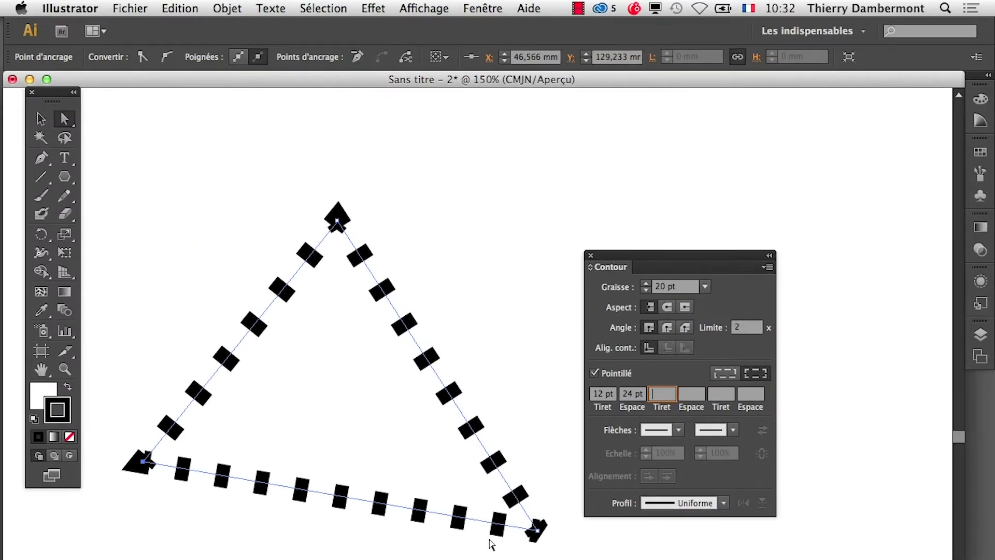
# - Preview exact dash and gap lengths, return to dashes aligned to corners, and move the Contour palette farther from the triangle
pyautogui.click(738, 376)
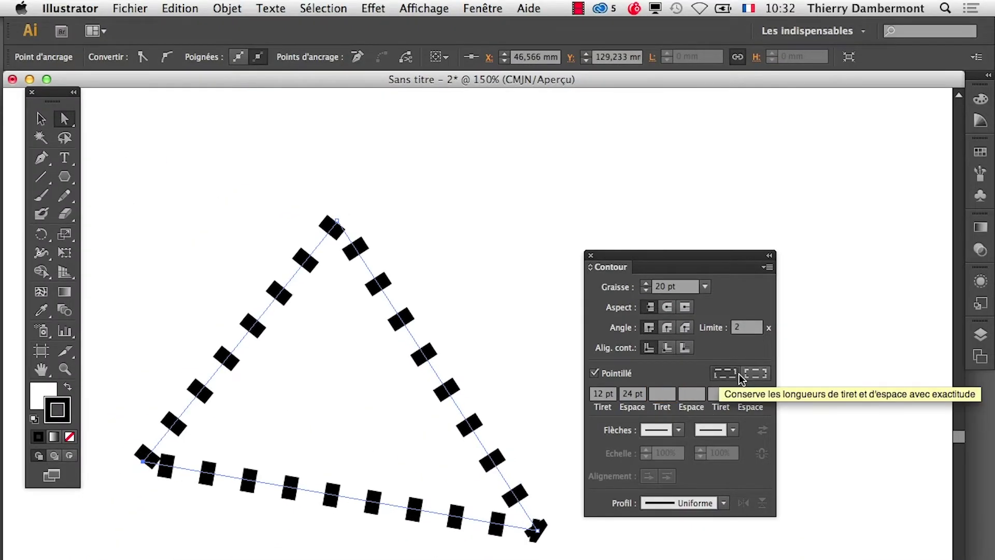
pyautogui.click(761, 378)
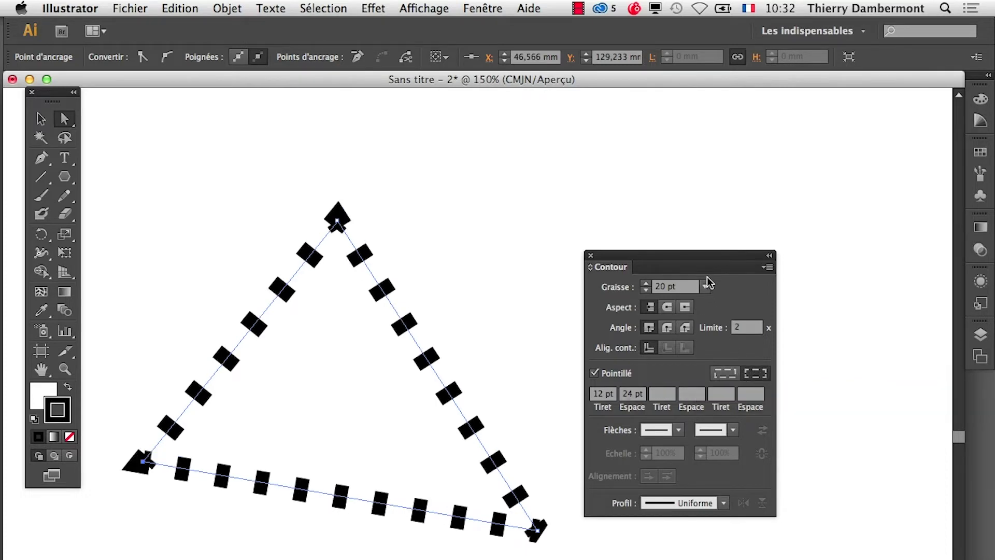
pyautogui.moveTo(707, 267); pyautogui.dragTo(765, 202)
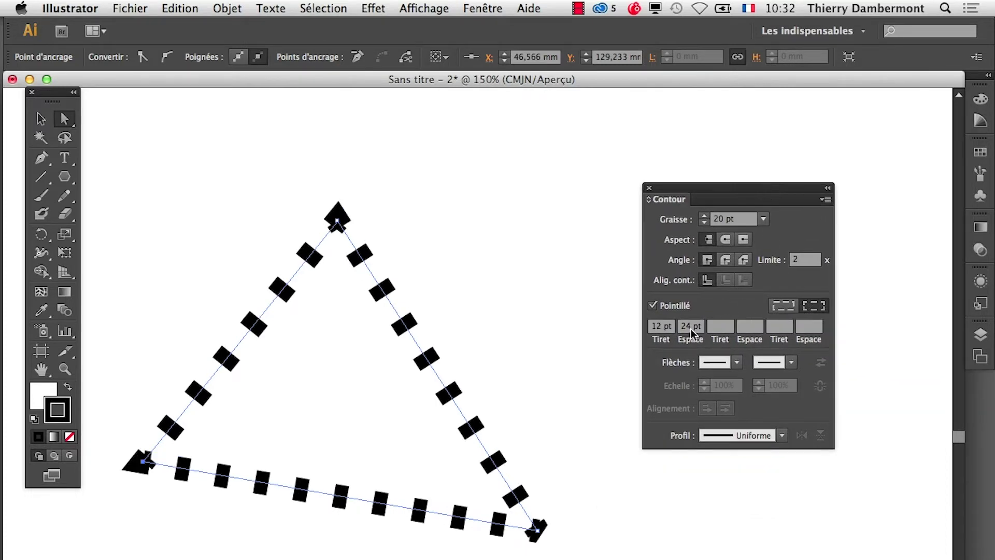
# - Set the dash gap to 6 pt and compare both dash alignments, finishing on exact dash and gap lengths
pyautogui.write('6')
pyautogui.press('Tab')
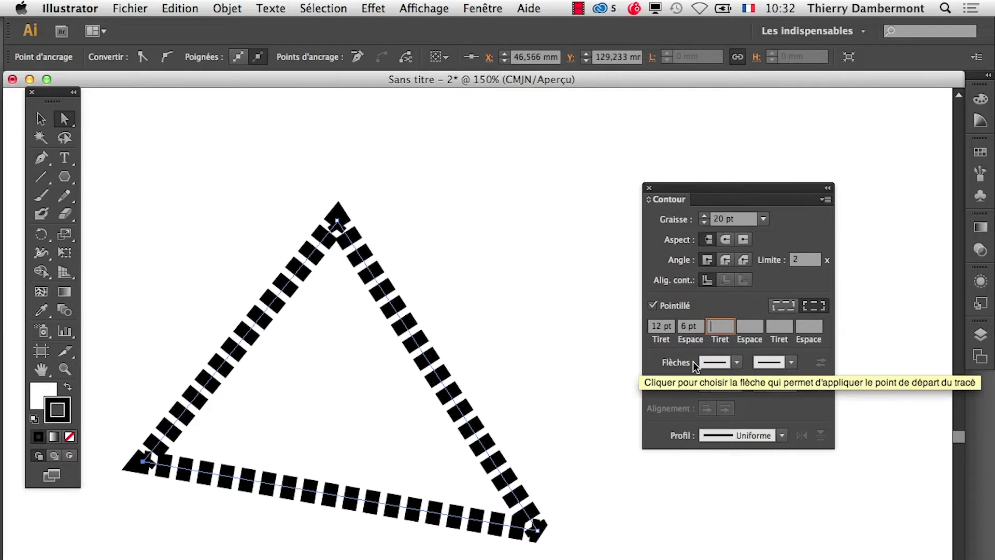
pyautogui.click(793, 305)
pyautogui.click(815, 307)
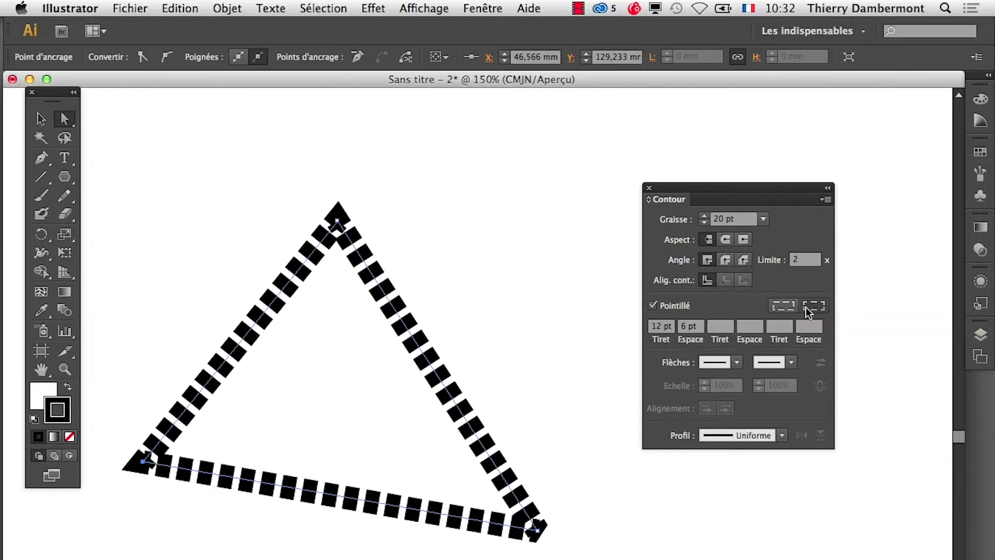
pyautogui.click(784, 305)
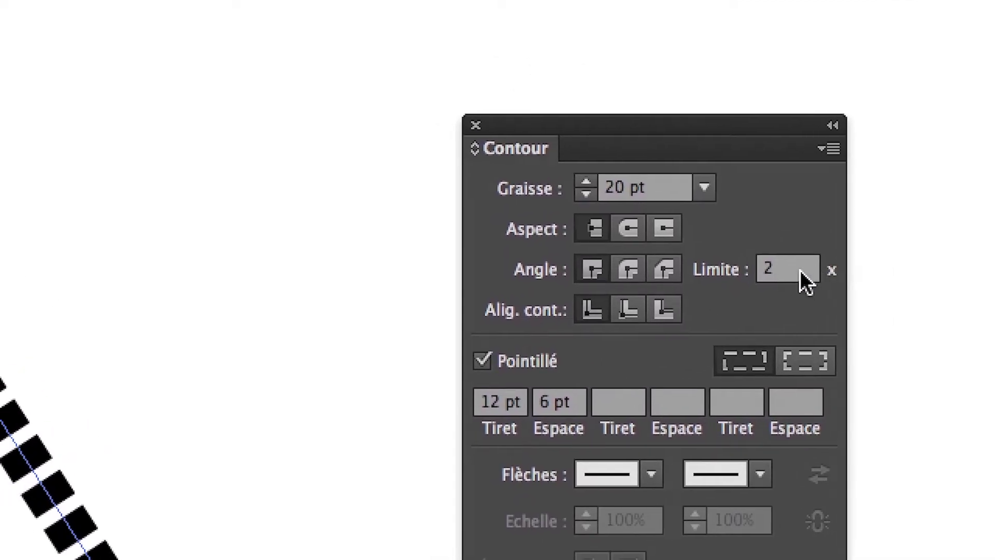
# - Set the stroke's miter limit to 8
pyautogui.click(777, 269)
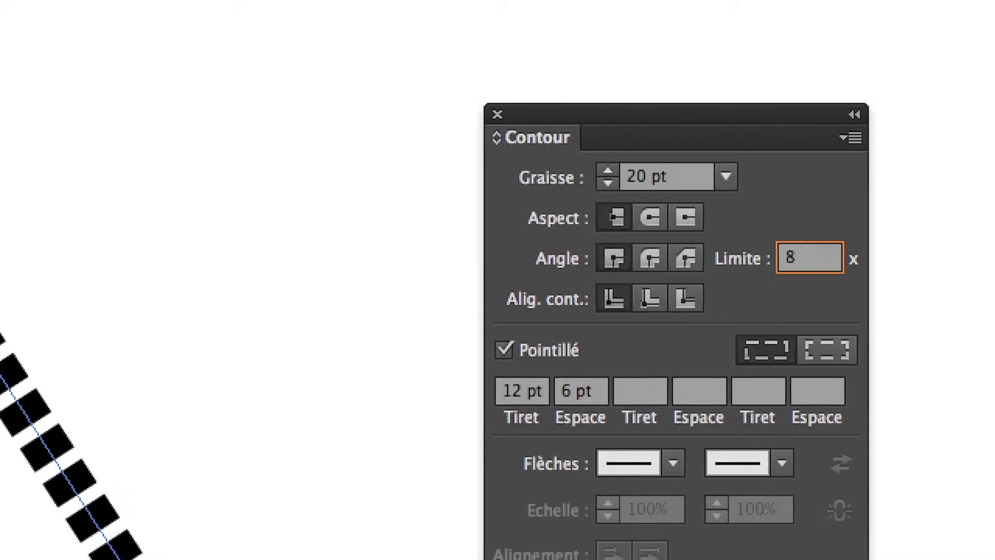
pyautogui.click(805, 258)
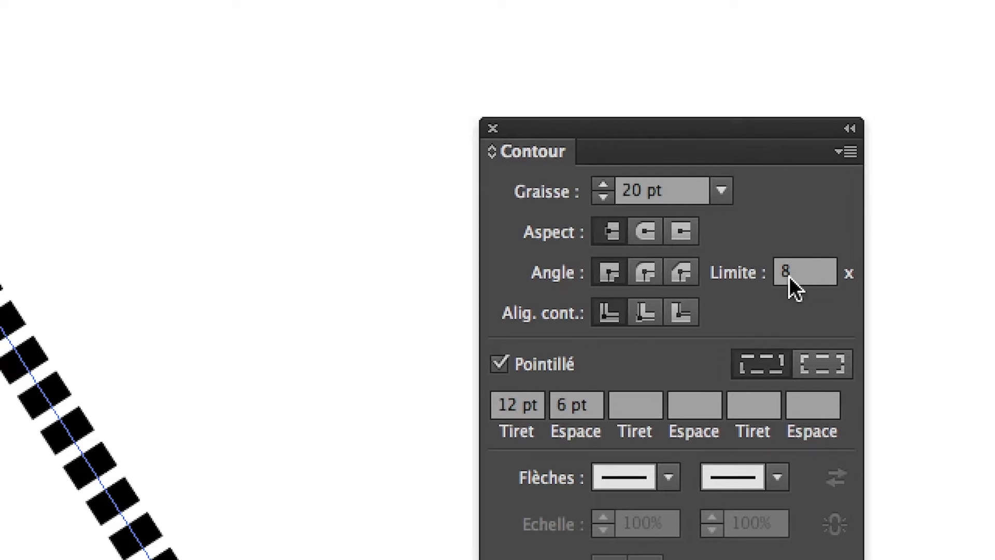
pyautogui.doubleClick(780, 275)
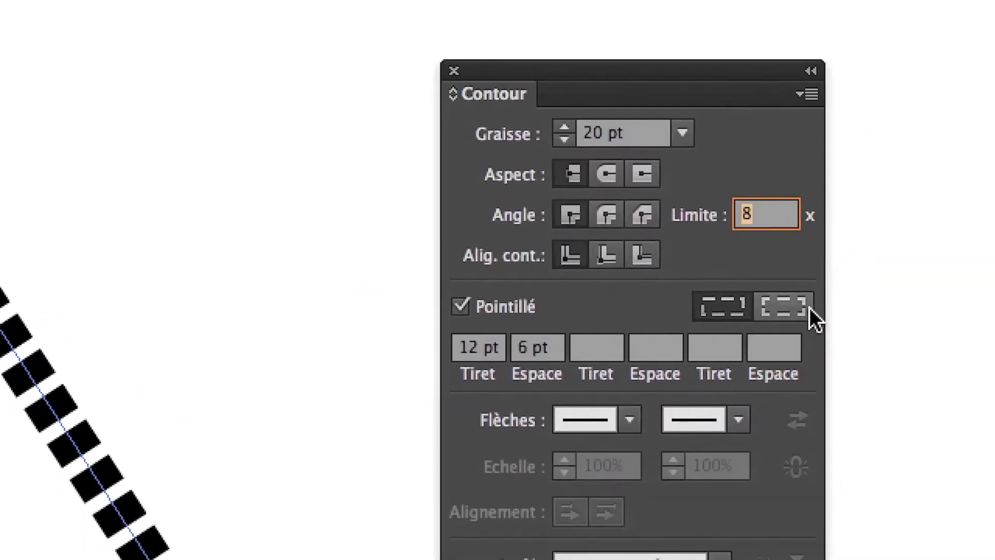
# - Compare corner-aligned dashes with exact dash lengths again, finishing with dashes aligned to corners and path ends
pyautogui.click(801, 308)
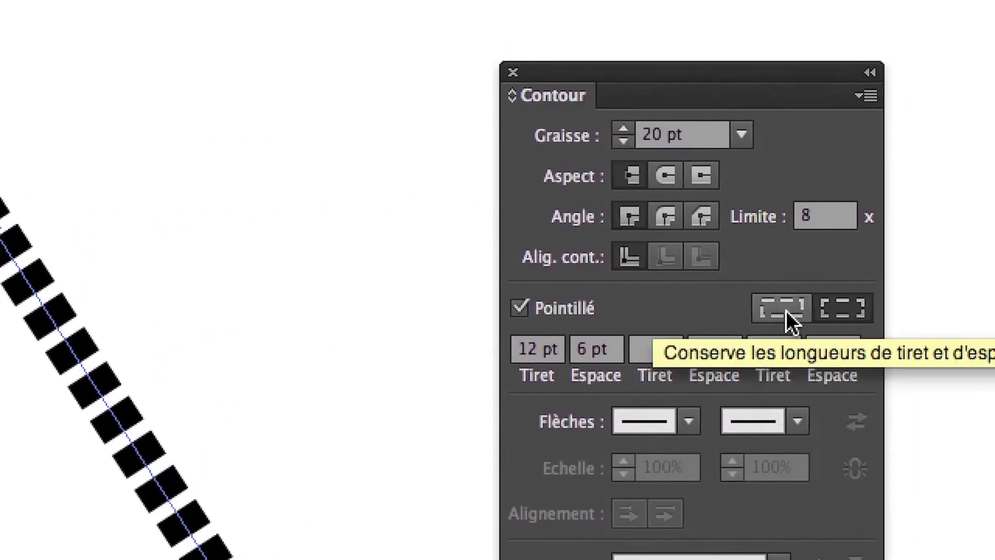
pyautogui.click(788, 310)
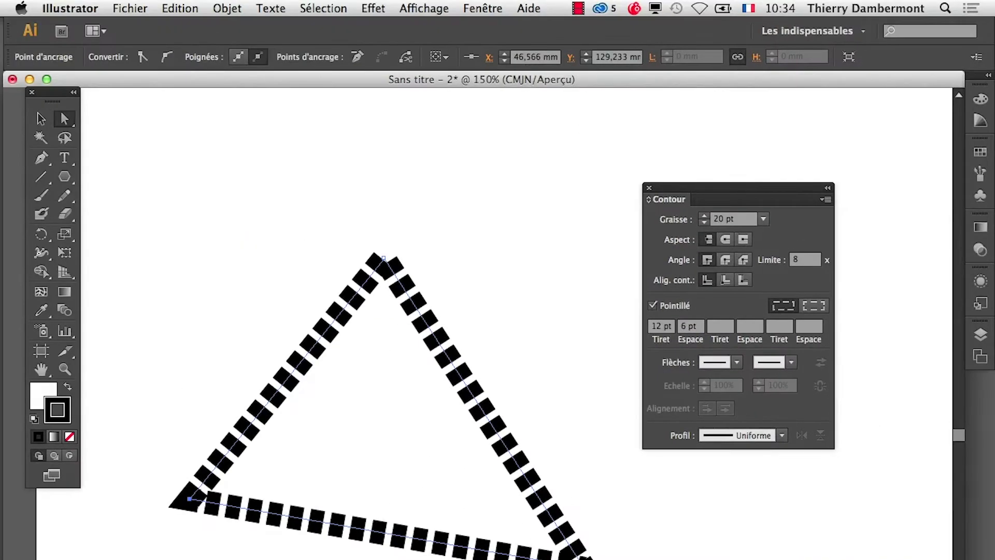
pyautogui.click(822, 308)
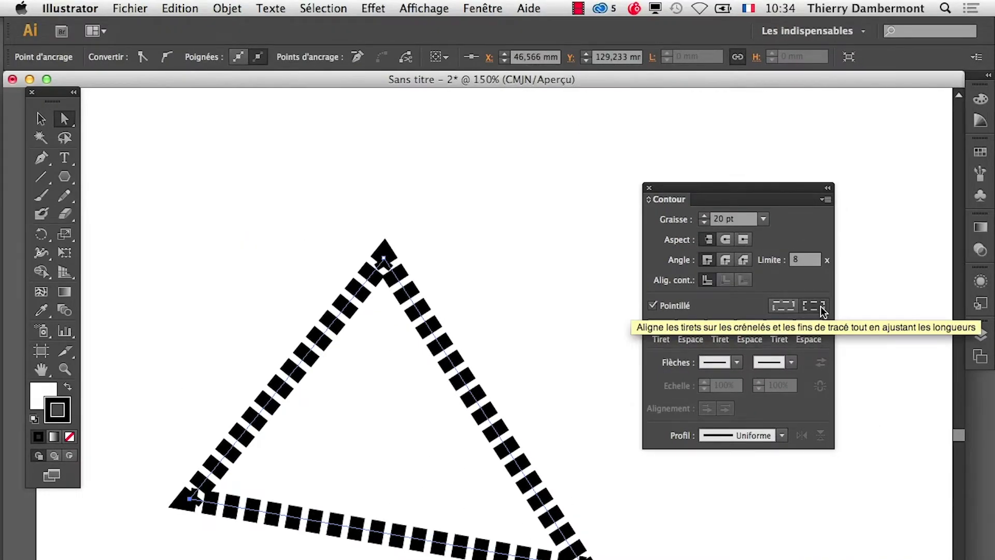
# - Draw an open, curved two-point path in the empty area beside the triangle with the Pen tool
pyautogui.moveTo(530, 367); pyautogui.dragTo(508, 269)
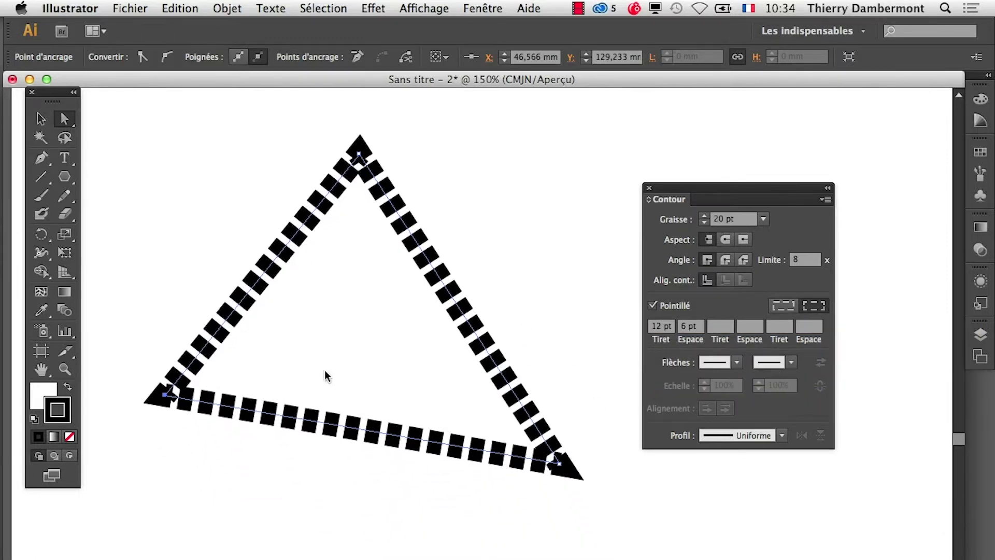
pyautogui.moveTo(325, 375); pyautogui.dragTo(180, 373)
pyautogui.moveTo(363, 411); pyautogui.dragTo(268, 426)
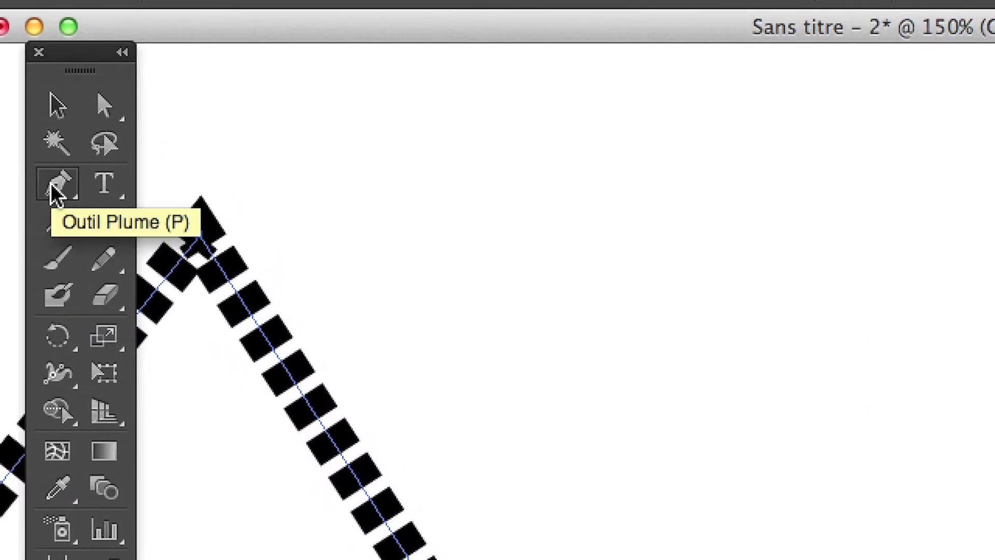
pyautogui.click(266, 311)
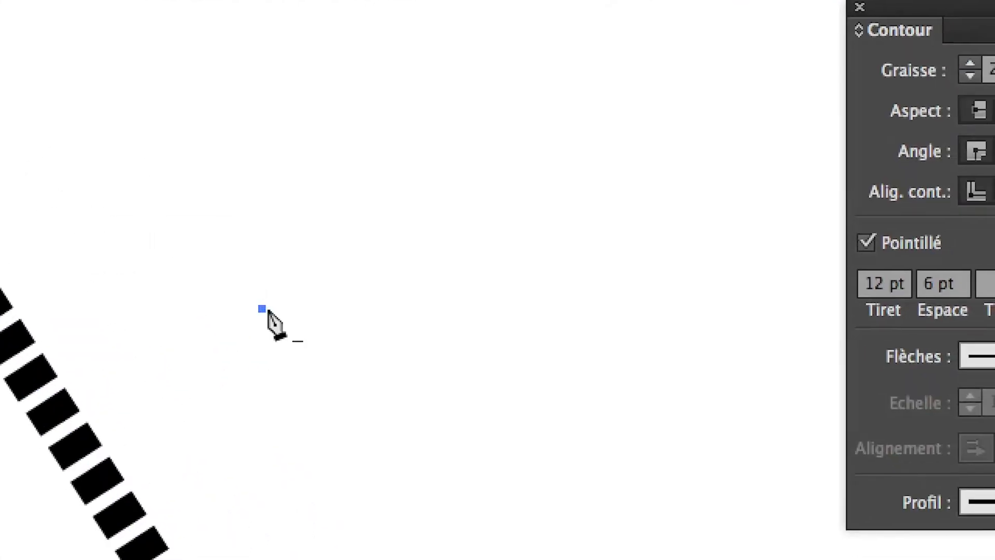
pyautogui.moveTo(446, 77); pyautogui.dragTo(493, 64)
pyautogui.moveTo(352, 228); pyautogui.dragTo(421, 185)
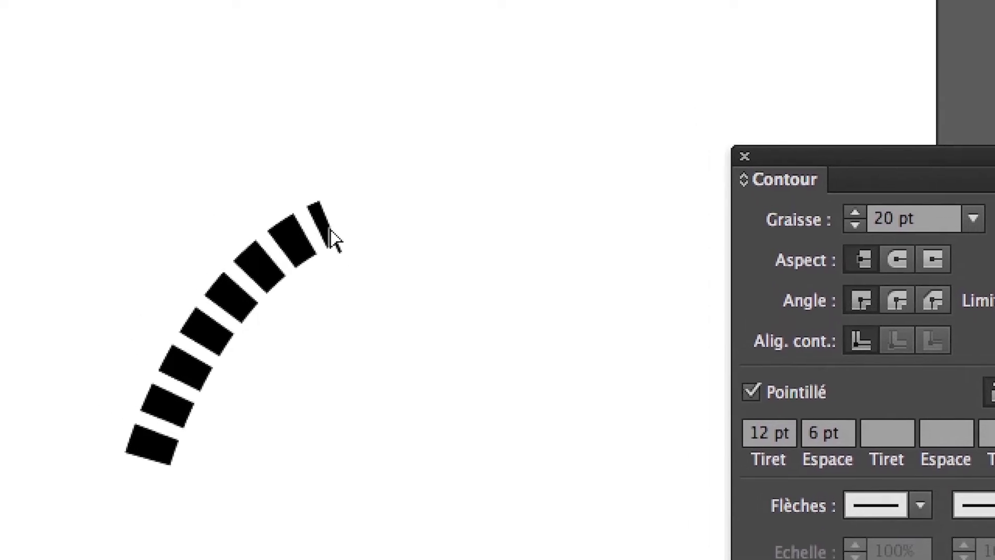
# - Draw a second open curved path beside the first one and deselect it
pyautogui.press('p')
pyautogui.click(436, 480)
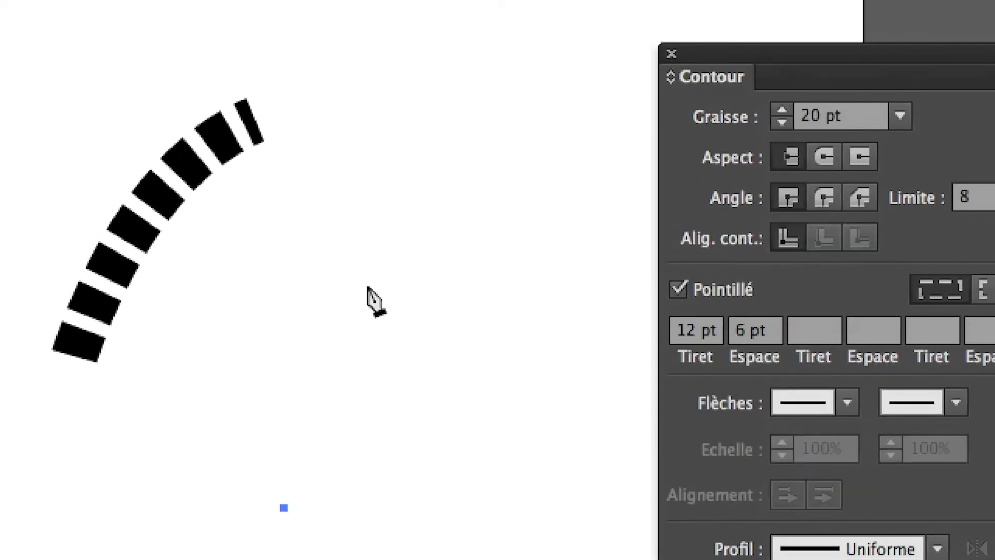
pyautogui.moveTo(521, 134); pyautogui.dragTo(483, 30)
pyautogui.moveTo(353, 205); pyautogui.dragTo(345, 164)
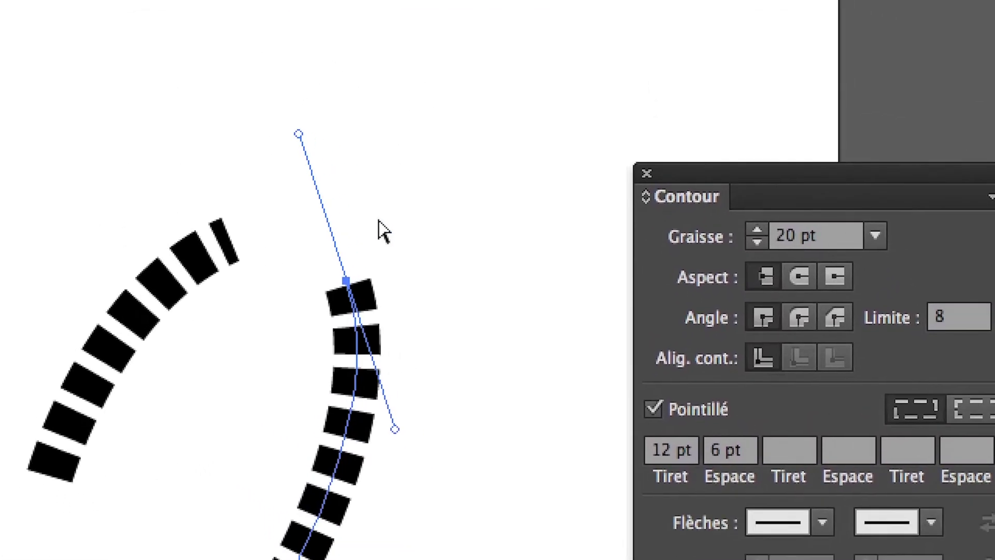
pyautogui.keyDown('super'); pyautogui.click(427, 256); pyautogui.keyUp('super')
# - Draw a third open curved path between the second curve and the Contour palette, and deselect it
pyautogui.click(397, 391)
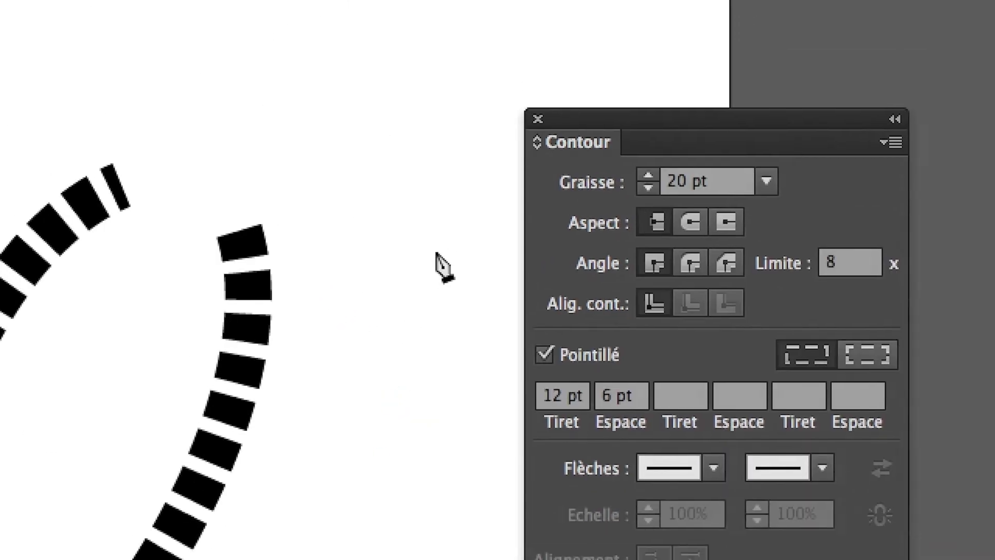
pyautogui.moveTo(407, 291); pyautogui.dragTo(467, 225)
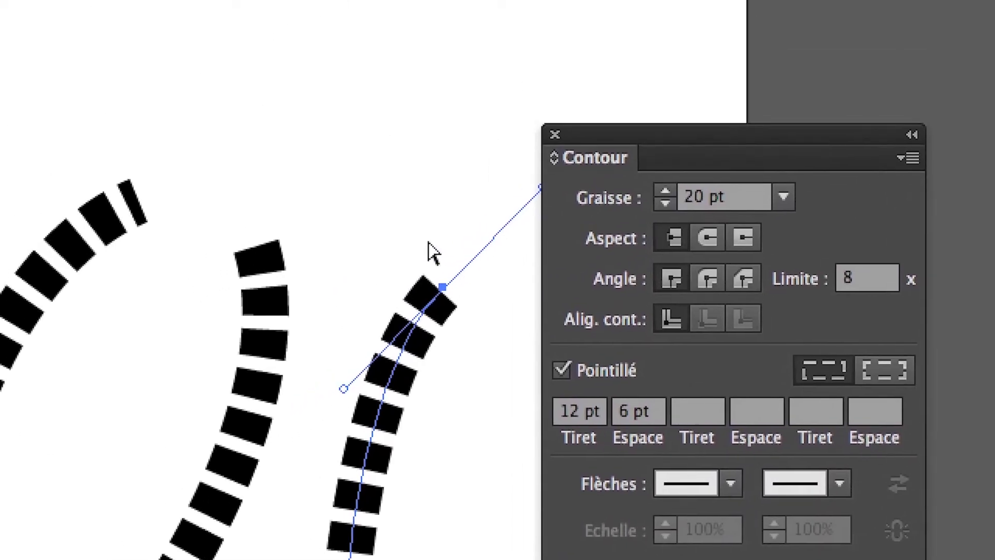
pyautogui.keyDown('super'); pyautogui.click(296, 269); pyautogui.keyUp('super')
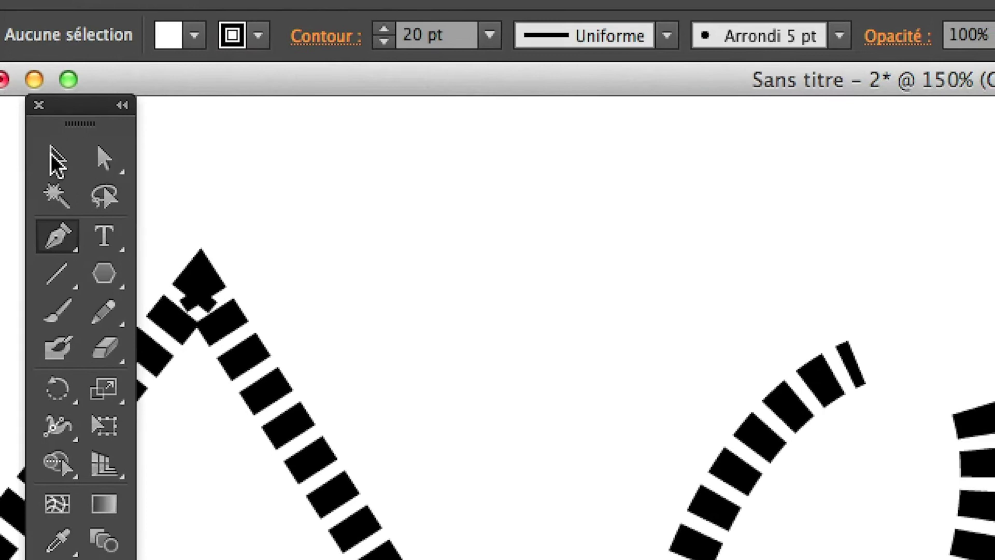
# - Select the three dashed curves together and add a solid arrowhead to their start points
pyautogui.click(6, 179)
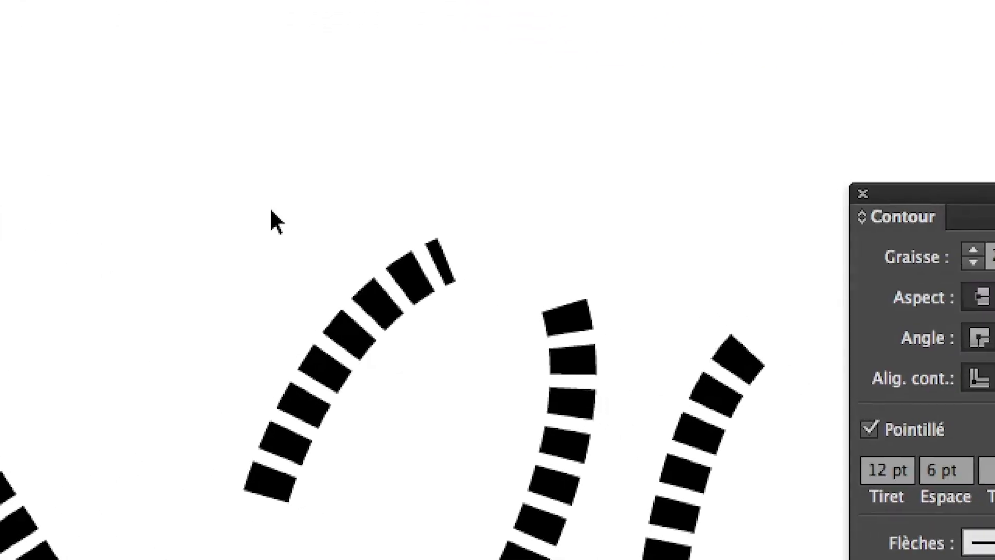
pyautogui.moveTo(289, 209); pyautogui.dragTo(767, 454)
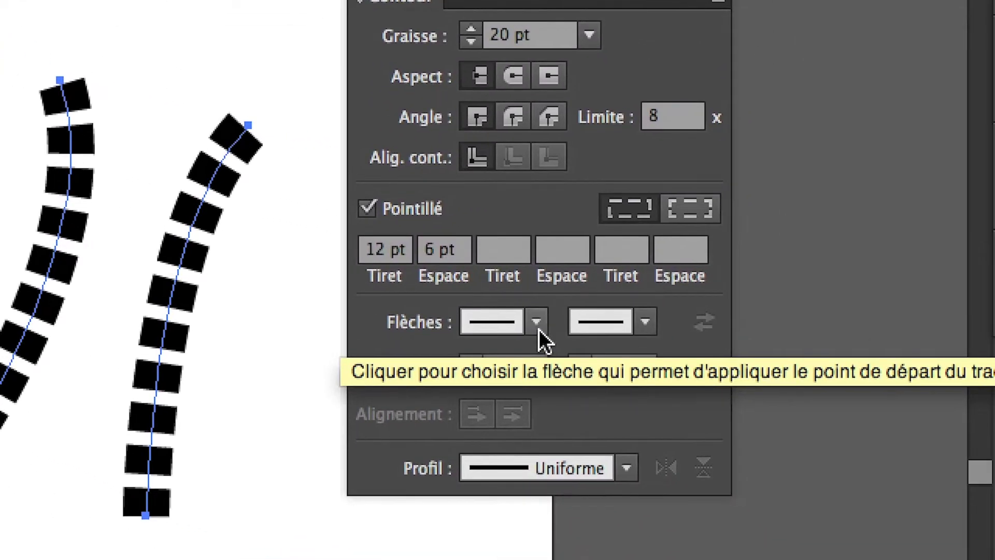
pyautogui.click(663, 361)
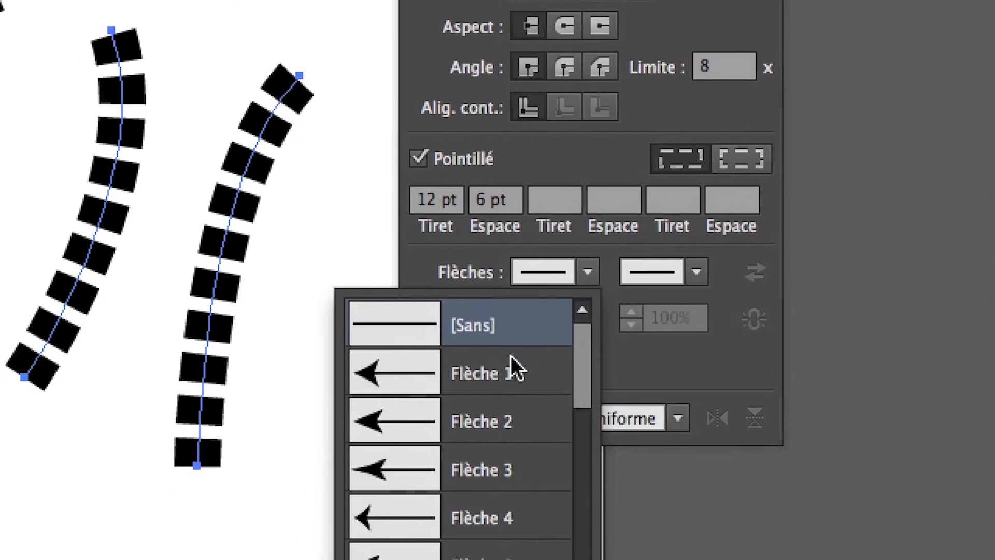
pyautogui.click(460, 423)
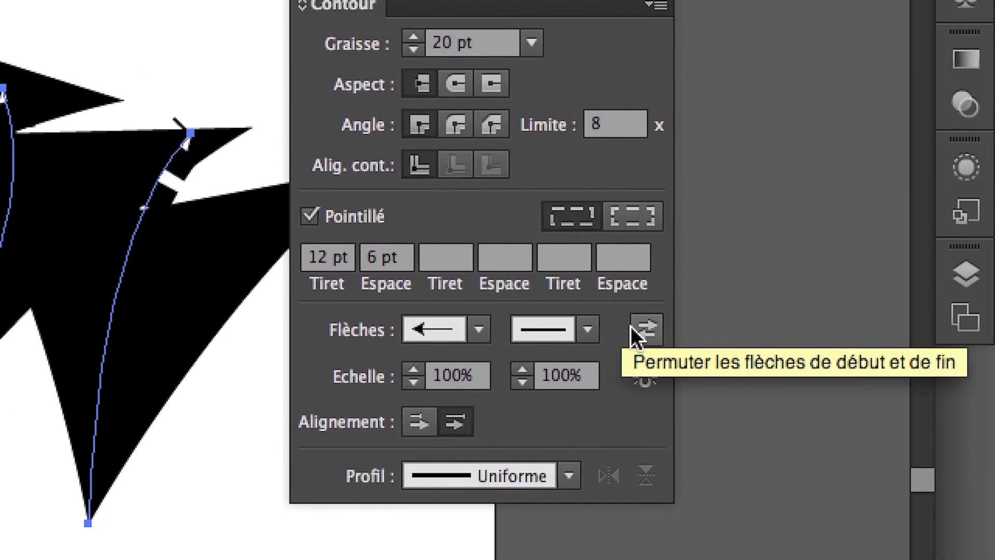
# - Swap the curves' start and end arrowheads back and forth, finishing with the arrowhead at the start
pyautogui.click(632, 327)
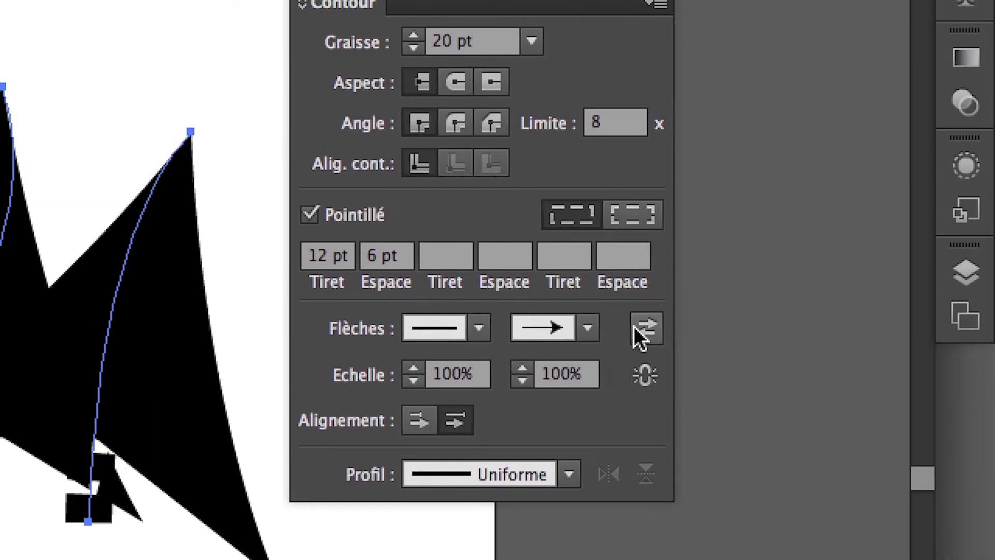
pyautogui.click(636, 329)
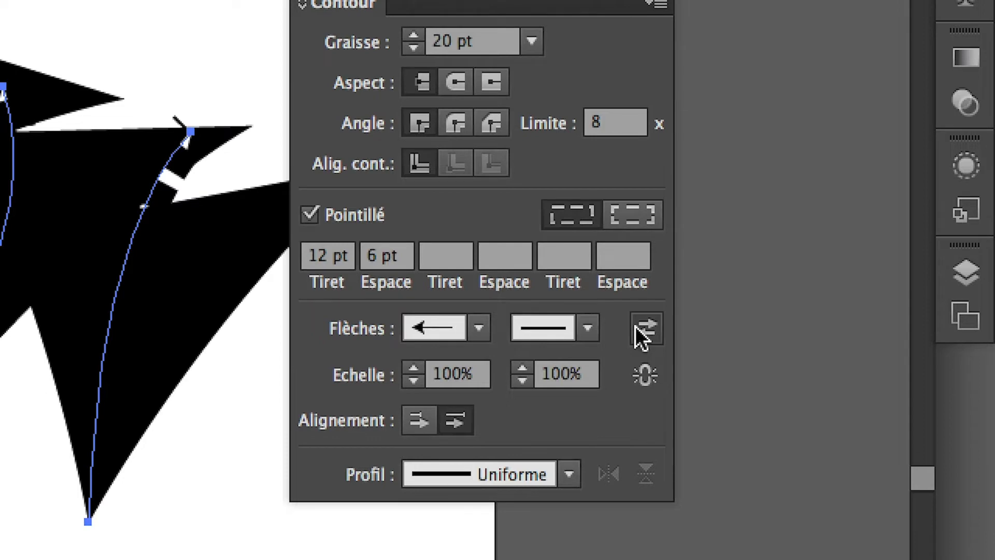
pyautogui.click(638, 330)
pyautogui.click(638, 330)
# - Apply the Flèche 30 feather shape to the curves' end points and link the start and end arrowhead scales
pyautogui.click(587, 328)
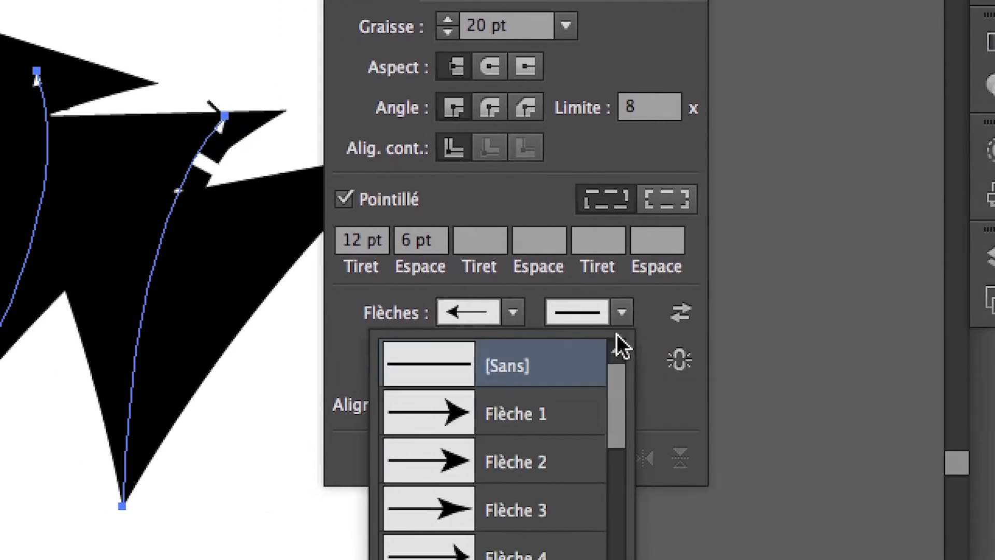
pyautogui.moveTo(621, 378); pyautogui.dragTo(626, 442)
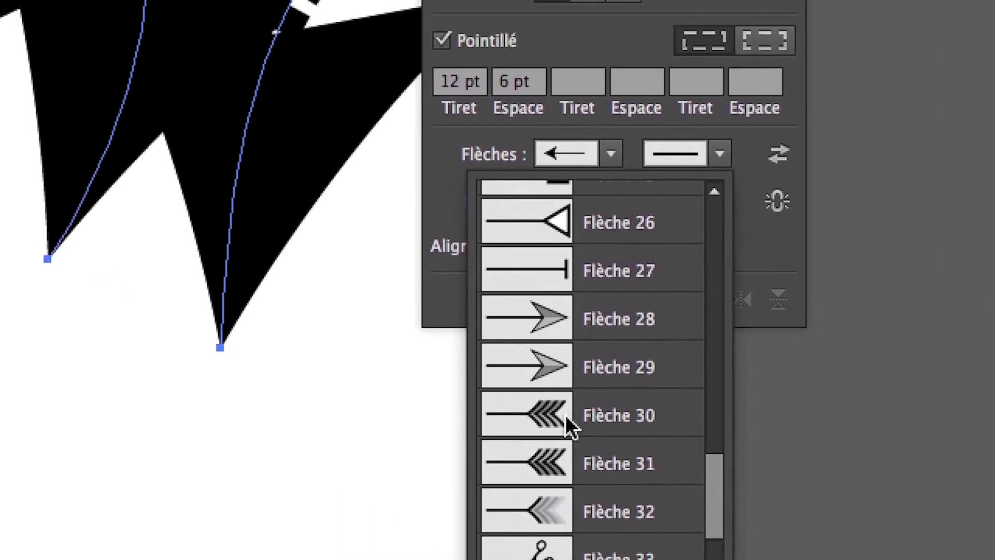
pyautogui.click(570, 421)
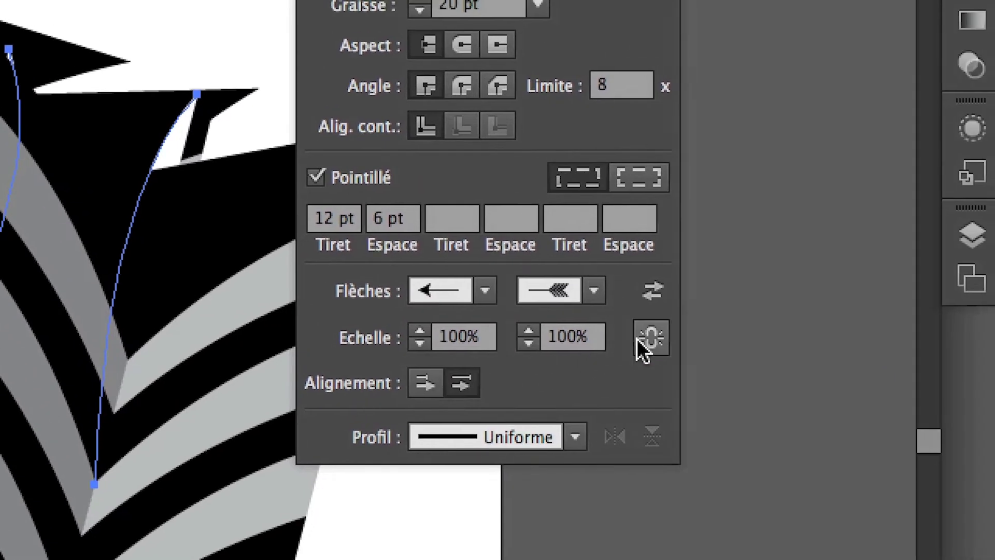
pyautogui.click(643, 339)
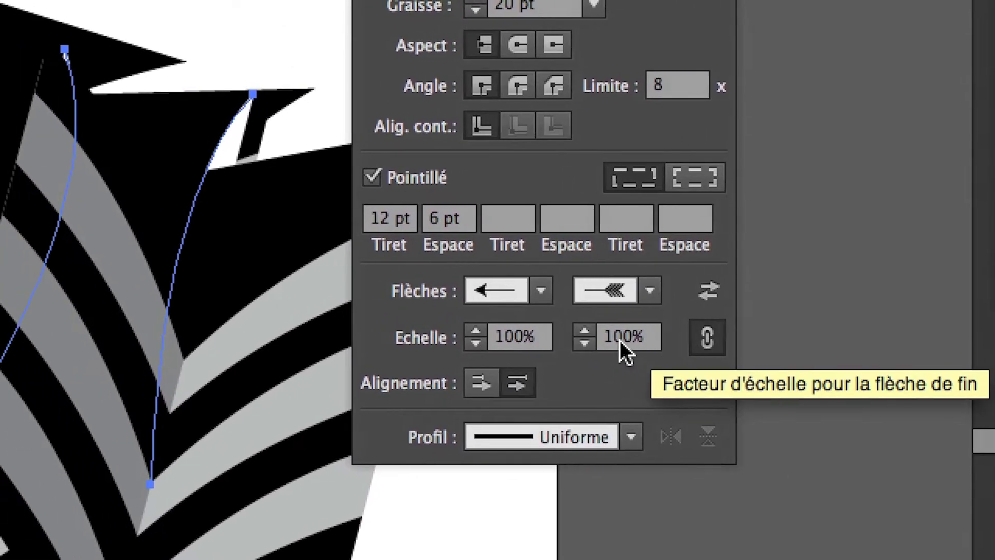
# - Reduce the linked start and end arrowhead scales on the three dashed curves to 10%
pyautogui.click(475, 342)
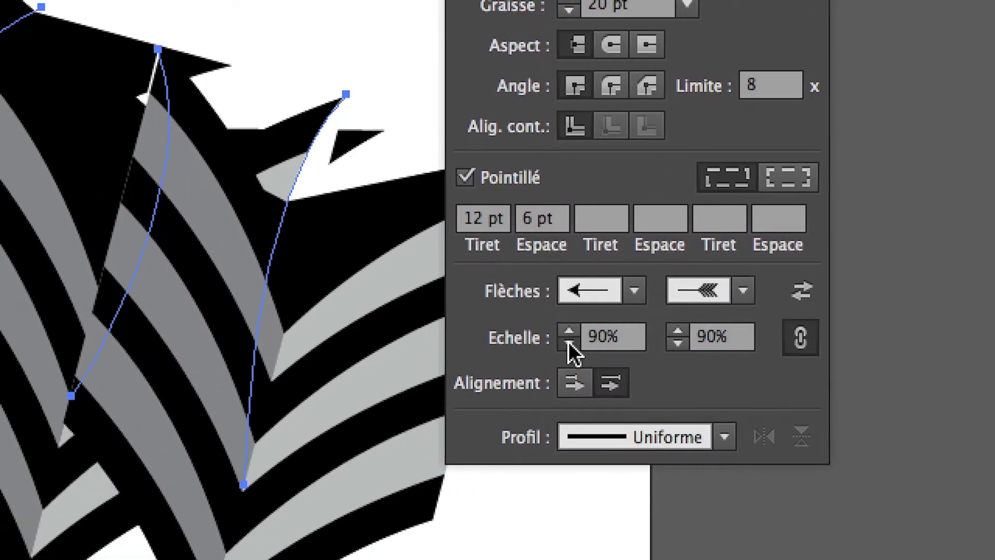
pyautogui.click(569, 343)
pyautogui.click(569, 343)
pyautogui.click(569, 343)
pyautogui.click(569, 343)
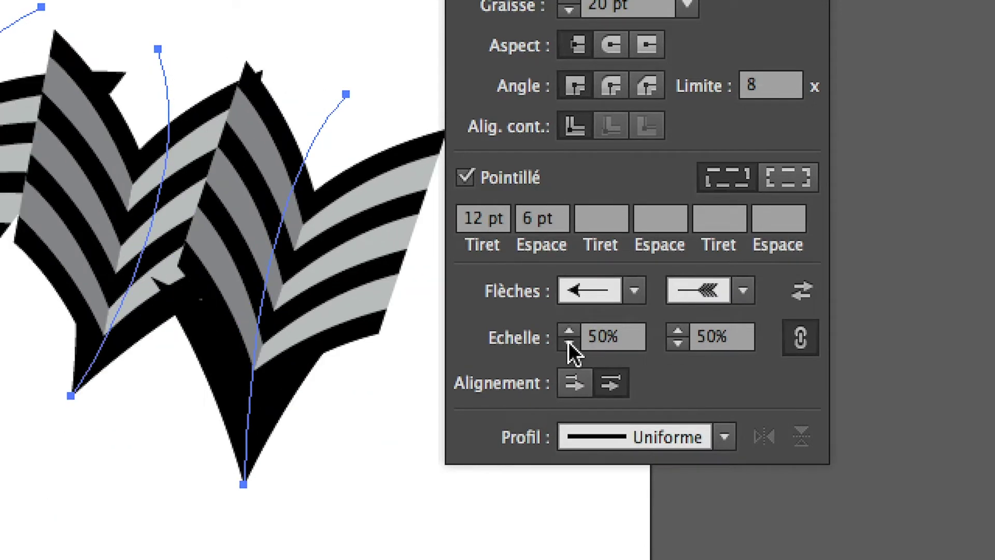
pyautogui.click(569, 343)
pyautogui.click(569, 343)
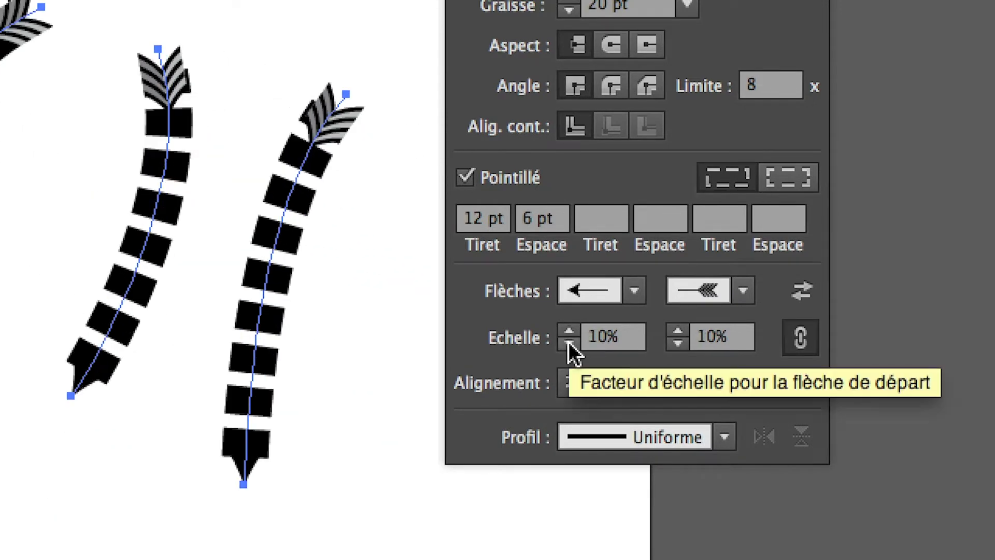
pyautogui.click(569, 338)
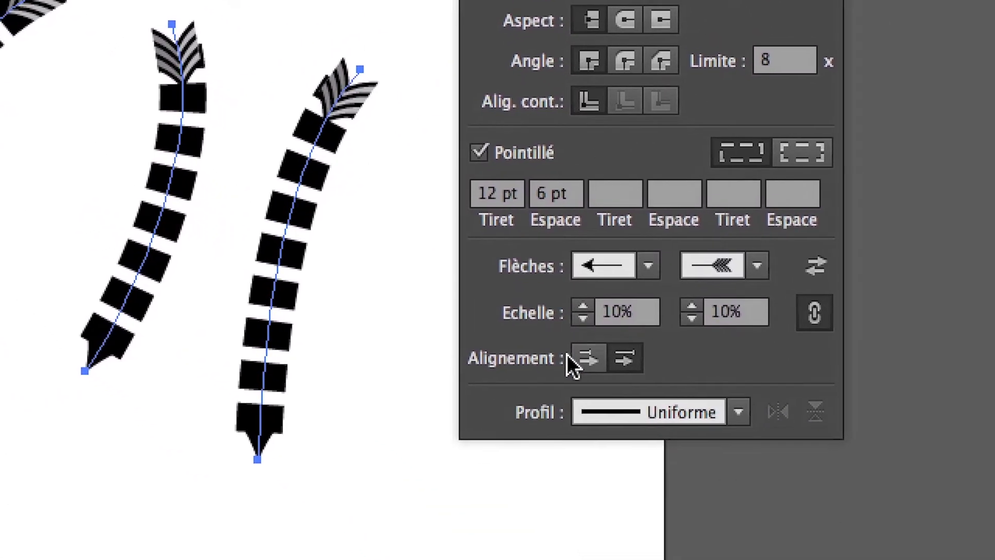
# - Switch the arrowhead alignment between beyond the path end and at the path end, finishing with the tips extending beyond it
pyautogui.click(573, 357)
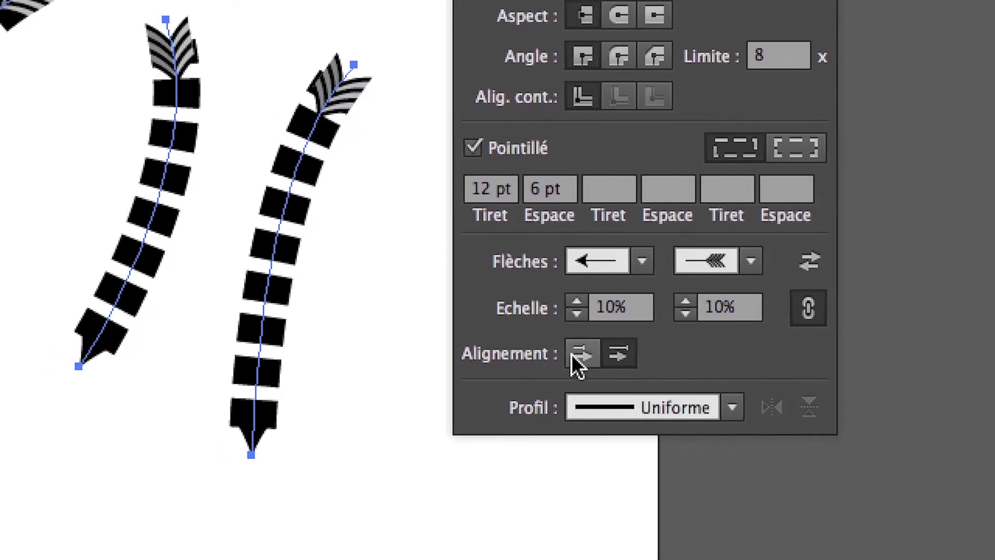
pyautogui.click(584, 355)
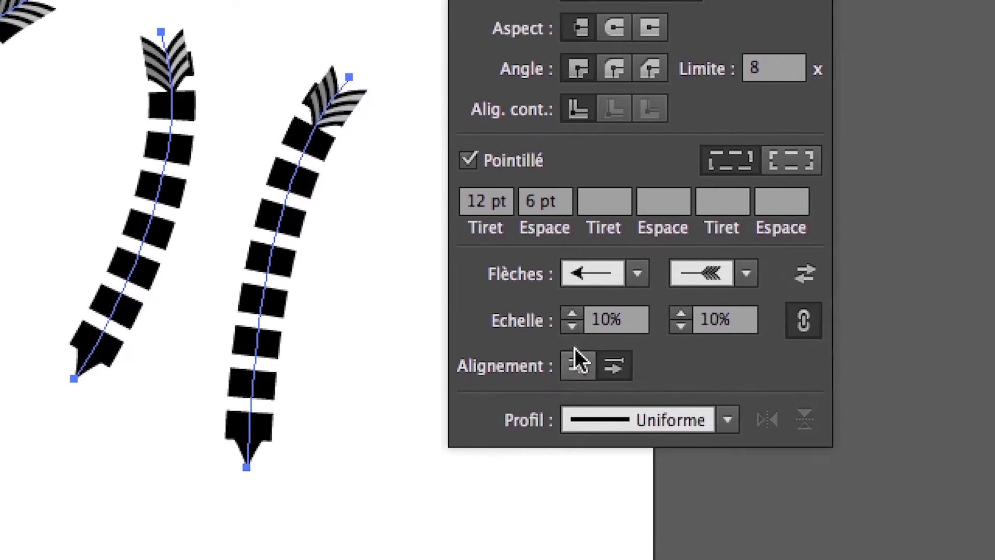
pyautogui.click(579, 361)
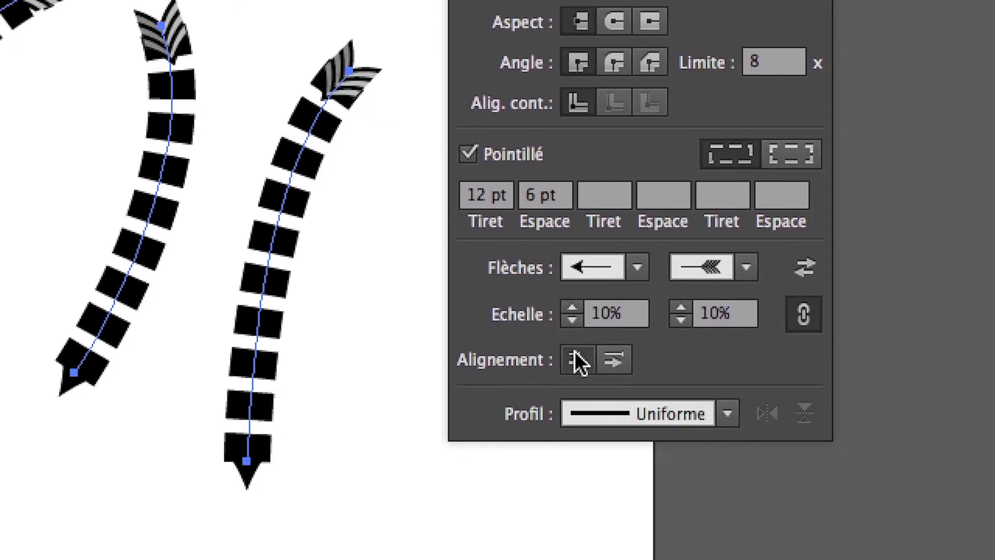
pyautogui.click(597, 359)
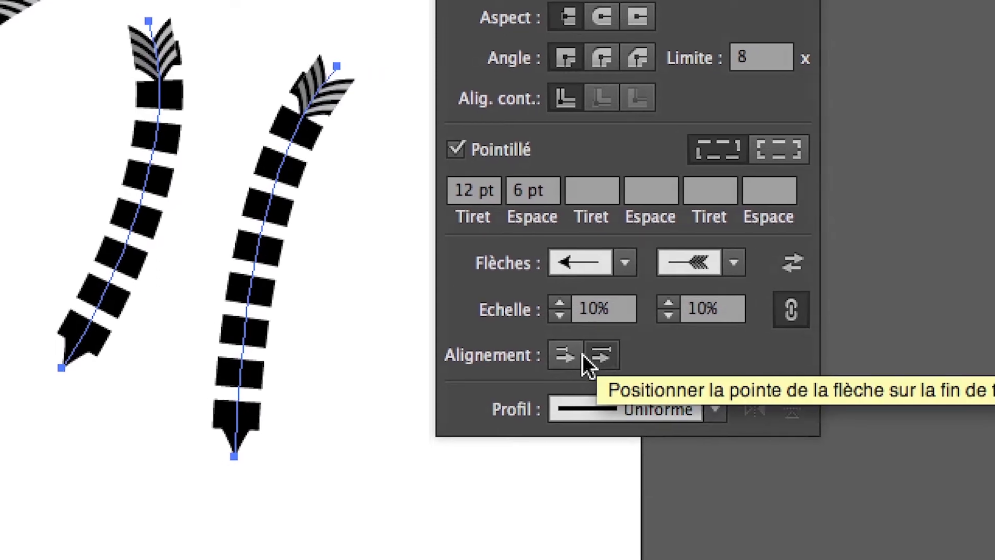
pyautogui.click(578, 353)
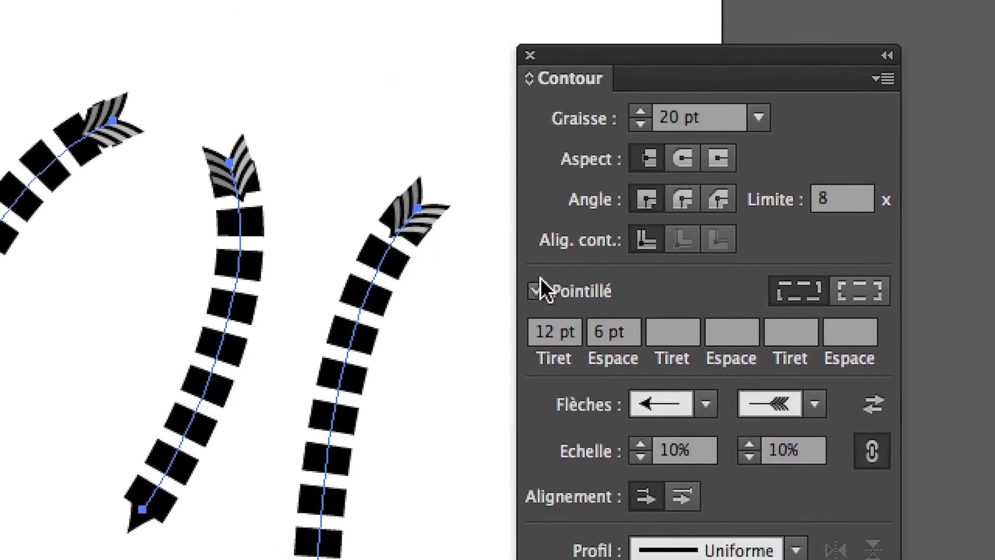
# - Turn off the dashed line on the curves and reduce their stroke weight to 7 pt
pyautogui.click(451, 148)
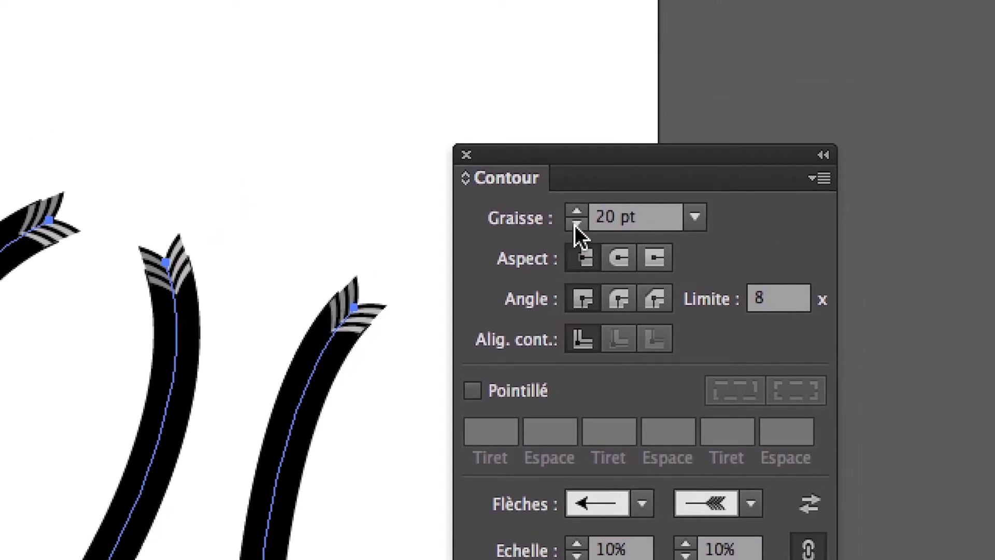
pyautogui.click(576, 225)
pyautogui.click(575, 225)
pyautogui.click(575, 225)
pyautogui.click(575, 225)
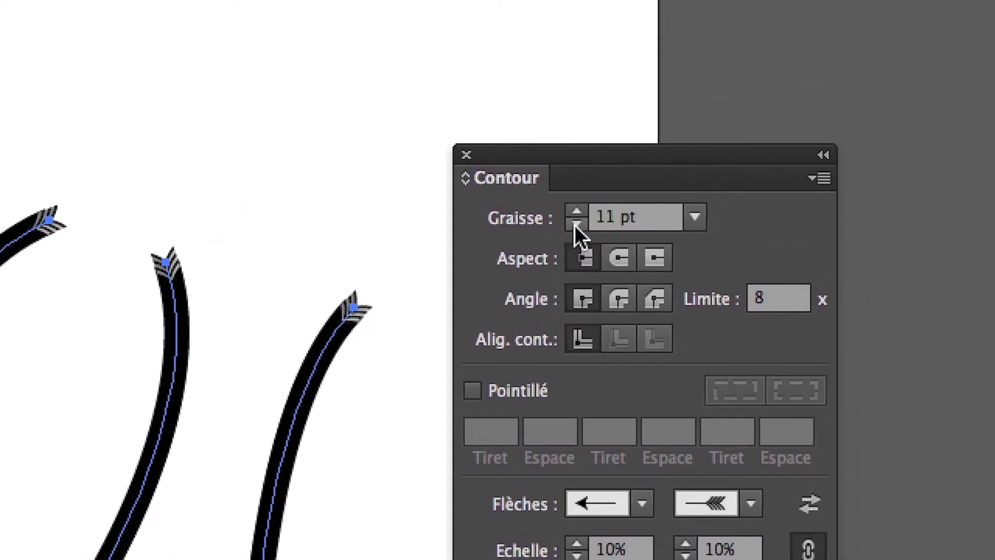
pyautogui.click(575, 225)
pyautogui.click(576, 225)
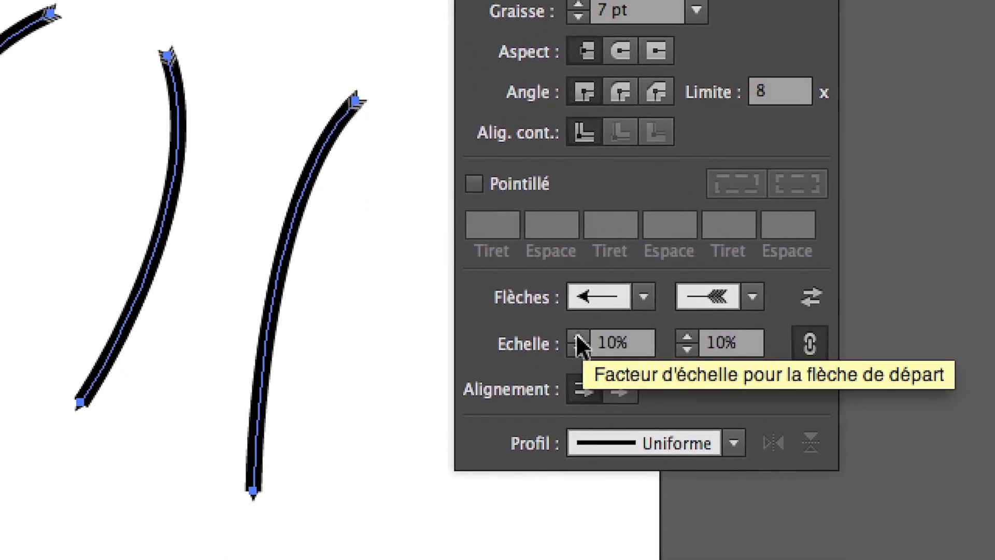
# - Set the linked arrowhead scale to 30% and try both arrowhead alignments, finishing with the tips extending beyond the path ends
pyautogui.click(577, 335)
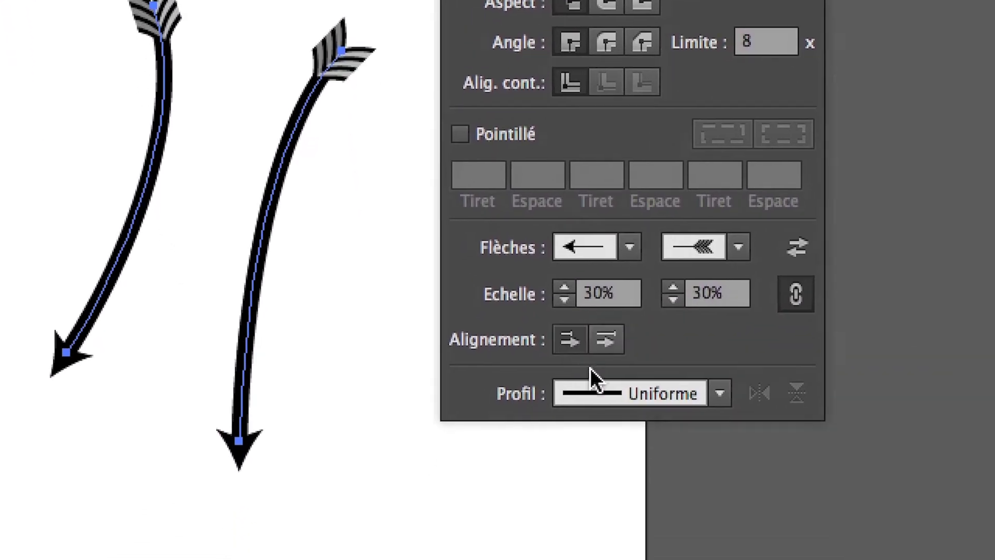
pyautogui.click(566, 354)
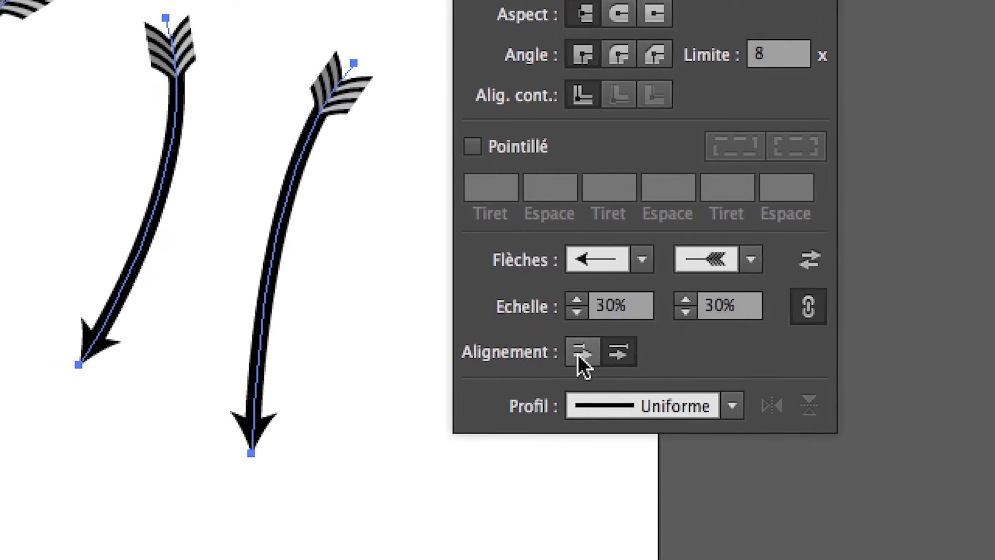
pyautogui.click(590, 353)
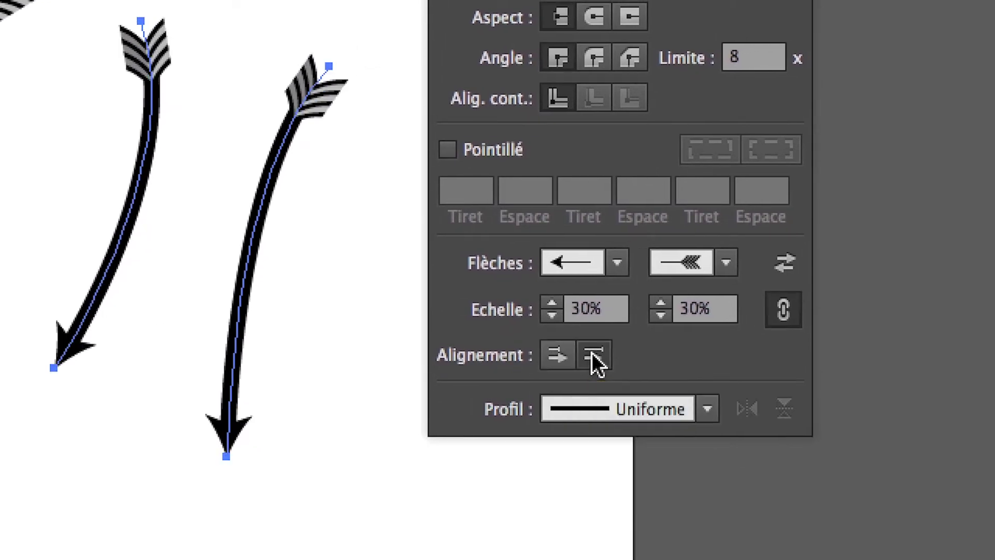
pyautogui.click(565, 355)
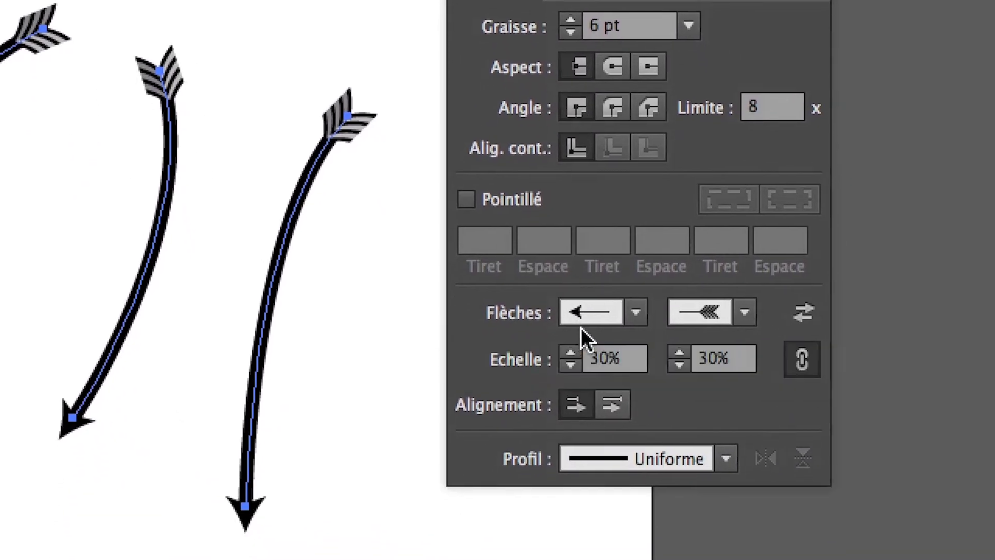
pyautogui.click(570, 353)
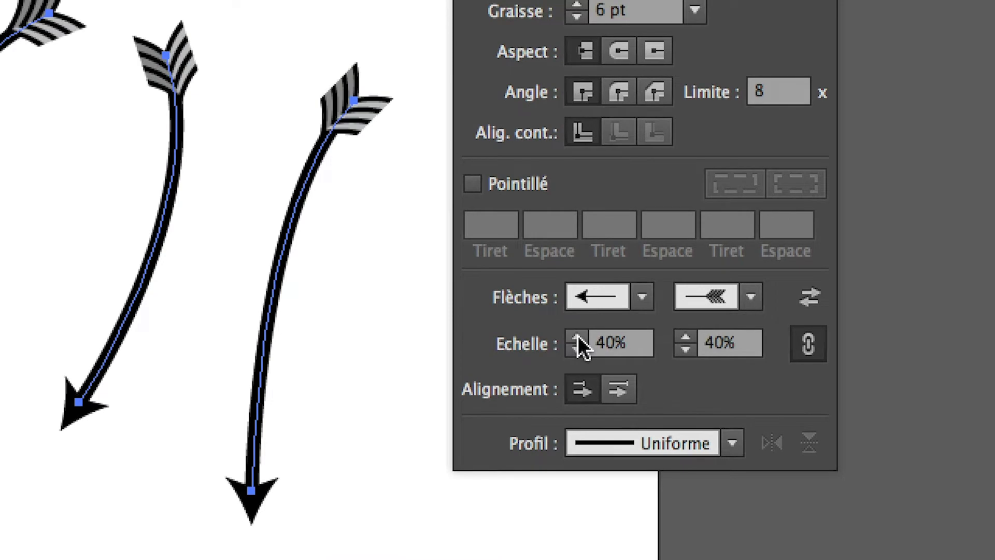
pyautogui.click(576, 351)
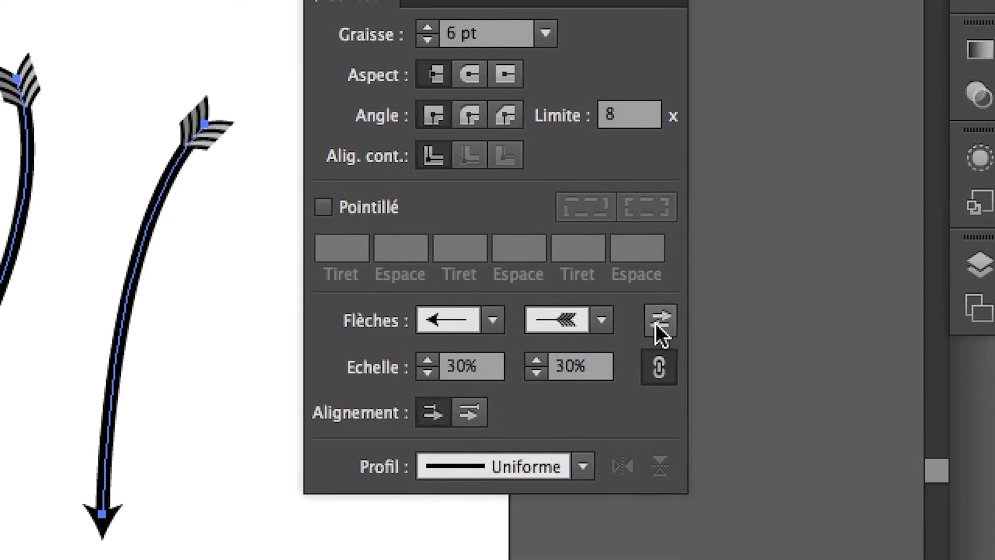
# - Swap the start and end arrowheads repeatedly, finishing with the feather at the start and the solid arrow at the end
pyautogui.click(657, 323)
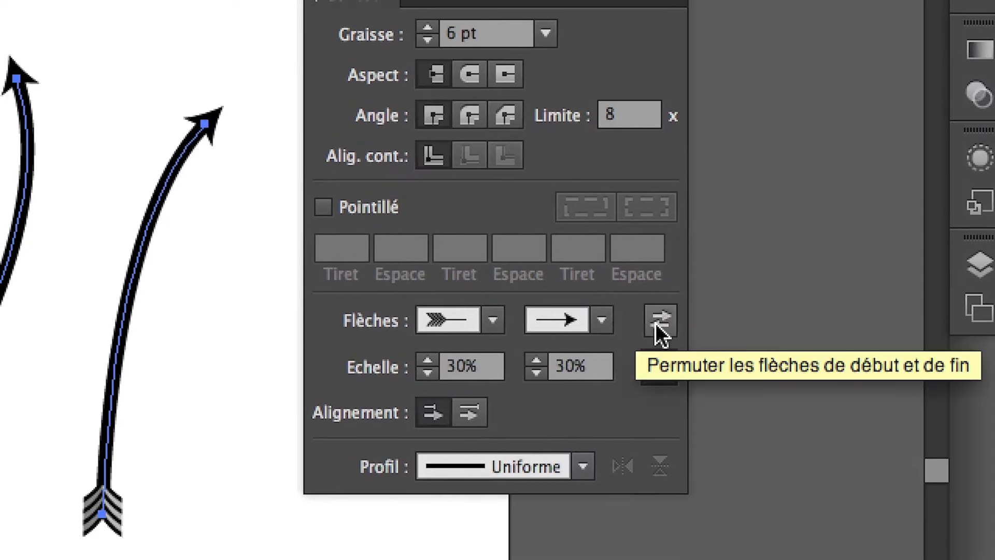
pyautogui.click(659, 321)
pyautogui.click(659, 320)
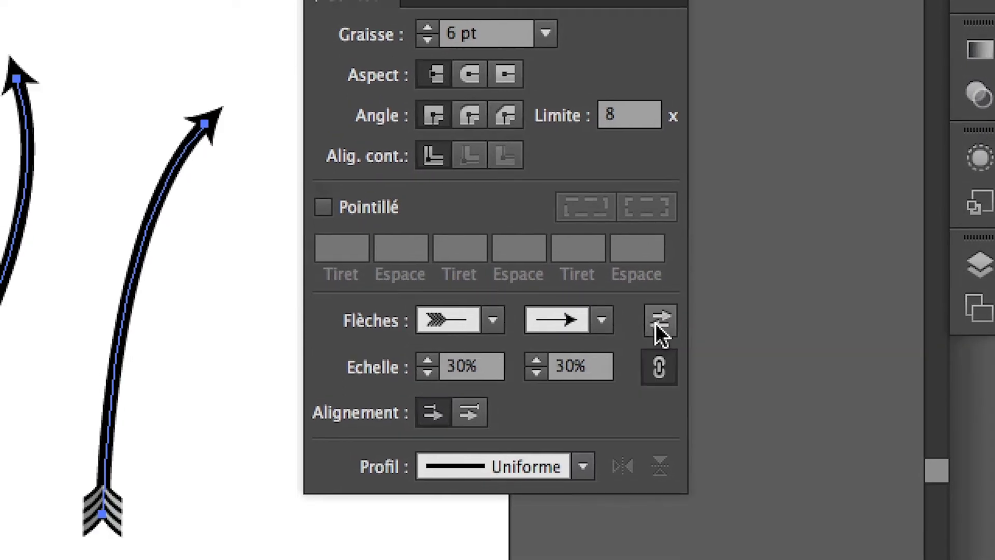
pyautogui.click(657, 320)
pyautogui.click(657, 320)
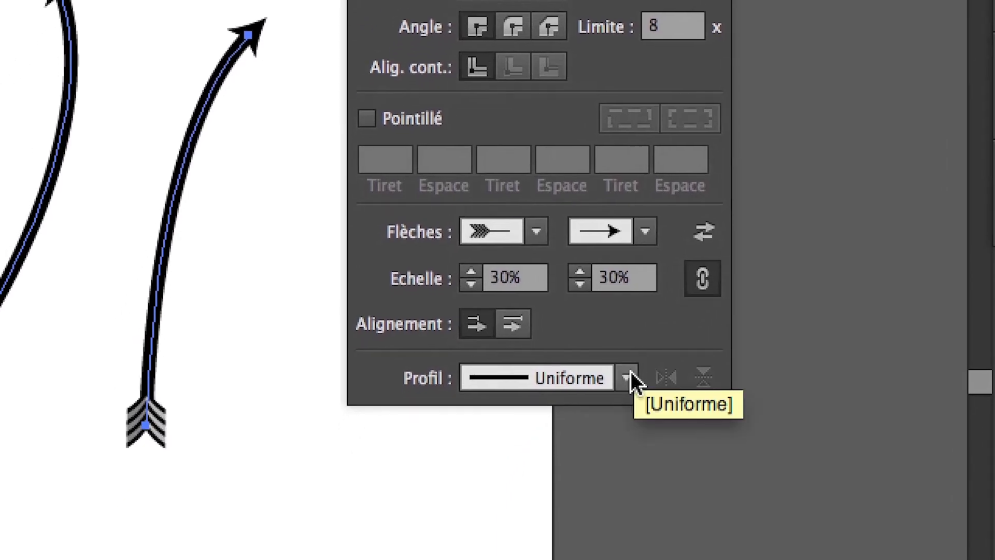
# - Look through the stroke width profiles, keep Uniforme, and move the Contour palette farther away from the curves
pyautogui.click(629, 377)
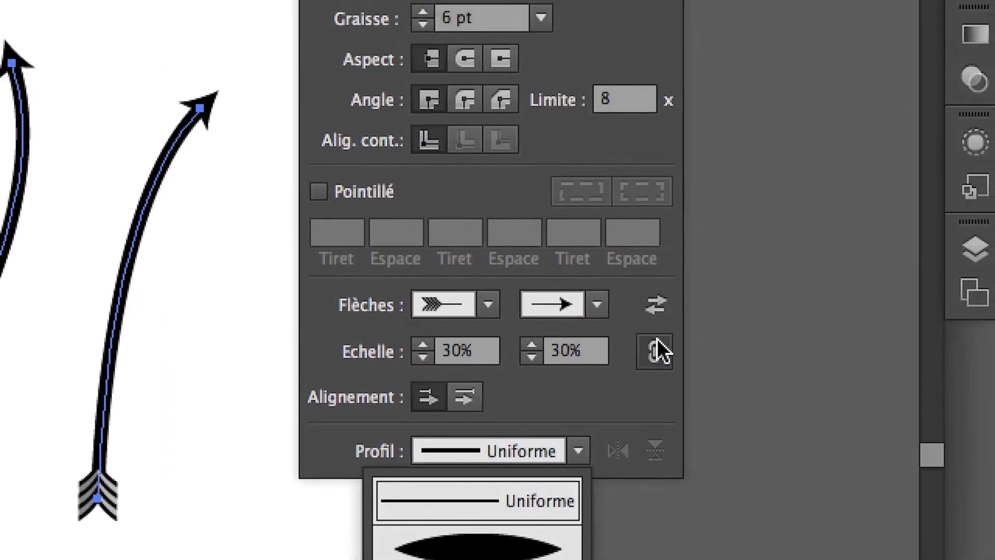
pyautogui.click(663, 293)
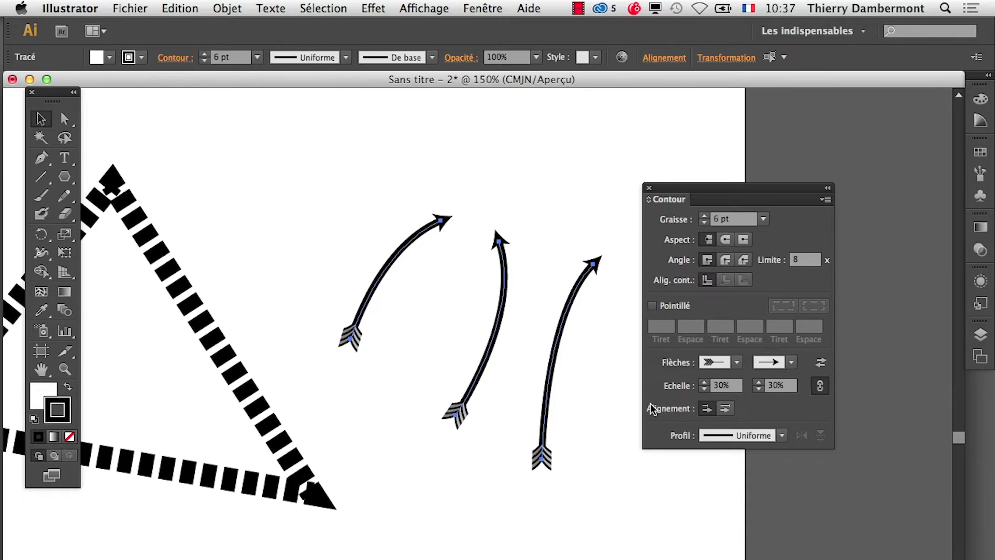
pyautogui.moveTo(693, 188); pyautogui.dragTo(784, 175)
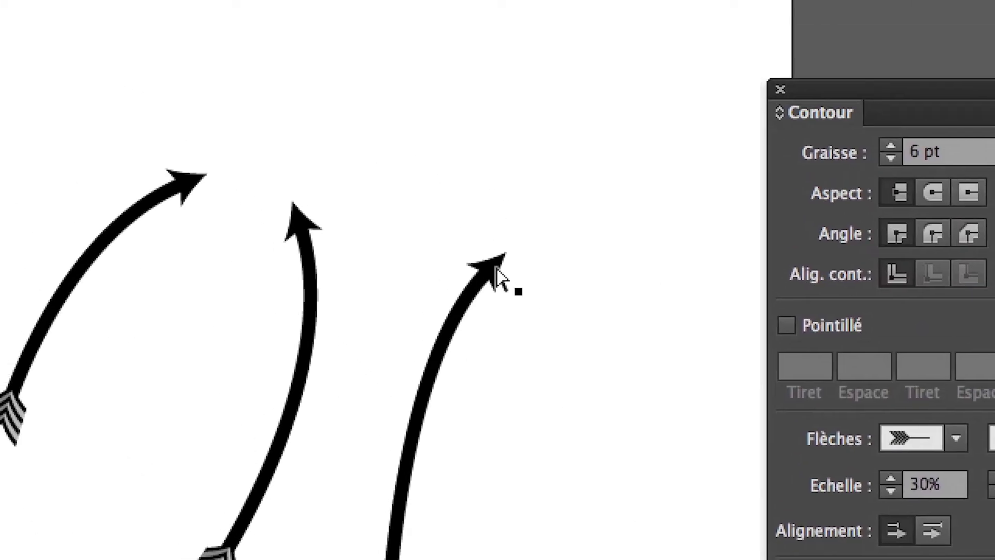
# - Directly select the arrow-tip anchor point of the third curve and move it outward toward the Contour palette
pyautogui.click(496, 268)
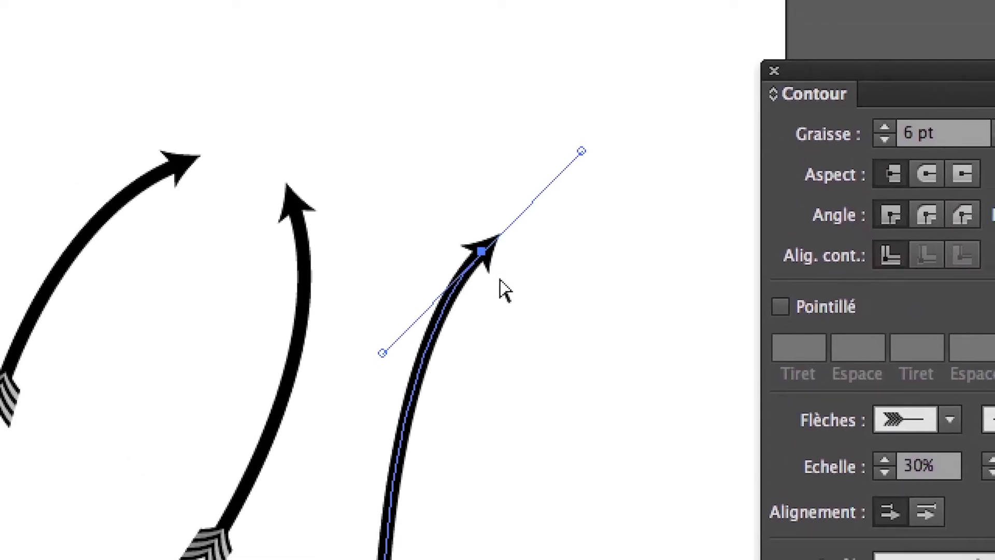
pyautogui.click(510, 297)
pyautogui.click(492, 269)
pyautogui.moveTo(494, 272); pyautogui.dragTo(666, 266)
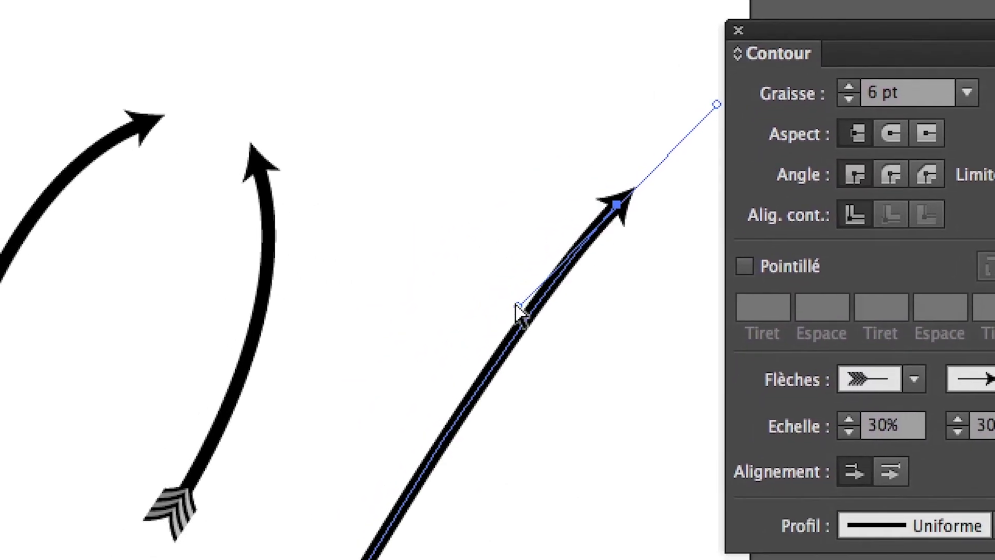
# - Reposition the third curve's tip anchor and its direction handles until the curve bulges outward and the arrow points up and left
pyautogui.moveTo(509, 314); pyautogui.dragTo(227, 310)
pyautogui.moveTo(419, 300); pyautogui.dragTo(777, 460)
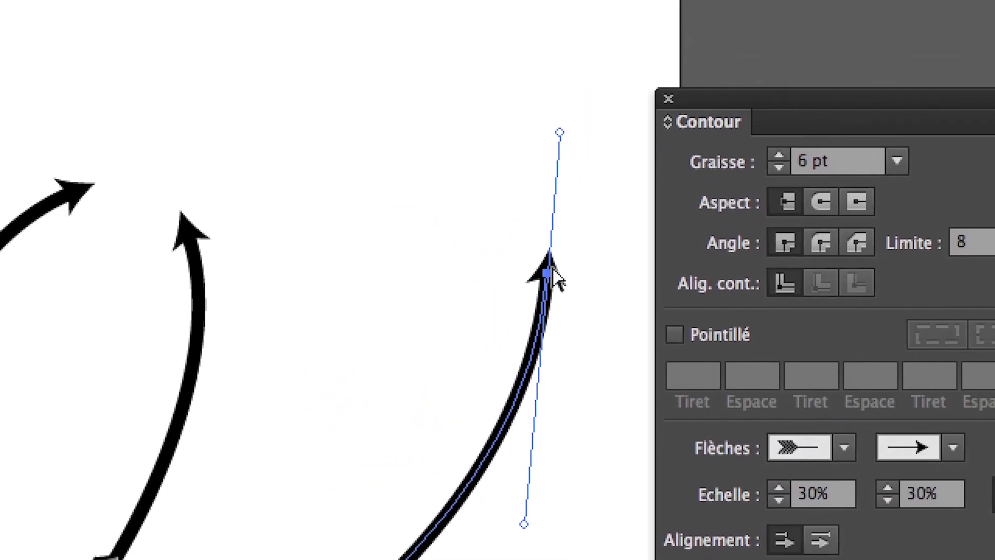
pyautogui.moveTo(577, 236); pyautogui.dragTo(372, 230)
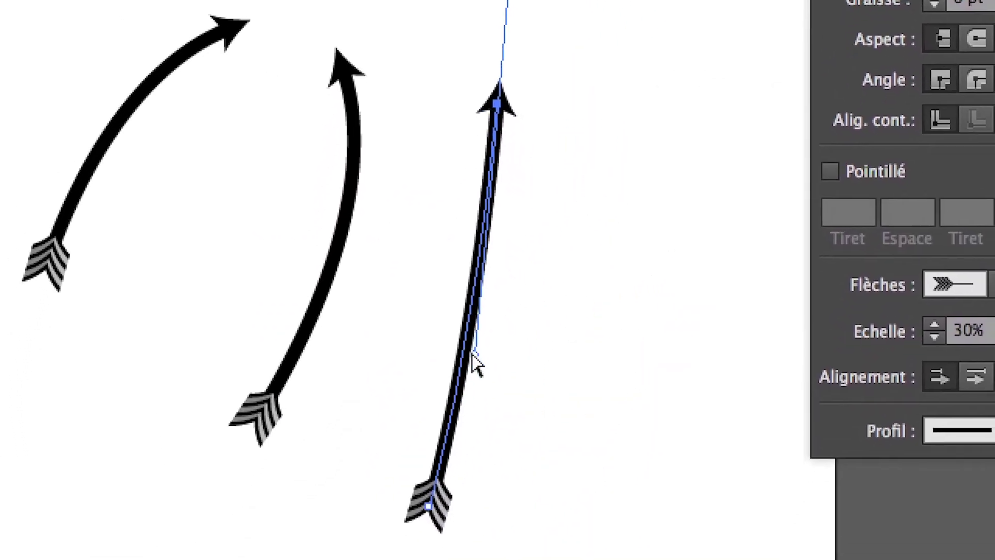
pyautogui.moveTo(475, 374); pyautogui.dragTo(693, 277)
pyautogui.moveTo(551, 319); pyautogui.dragTo(551, 318)
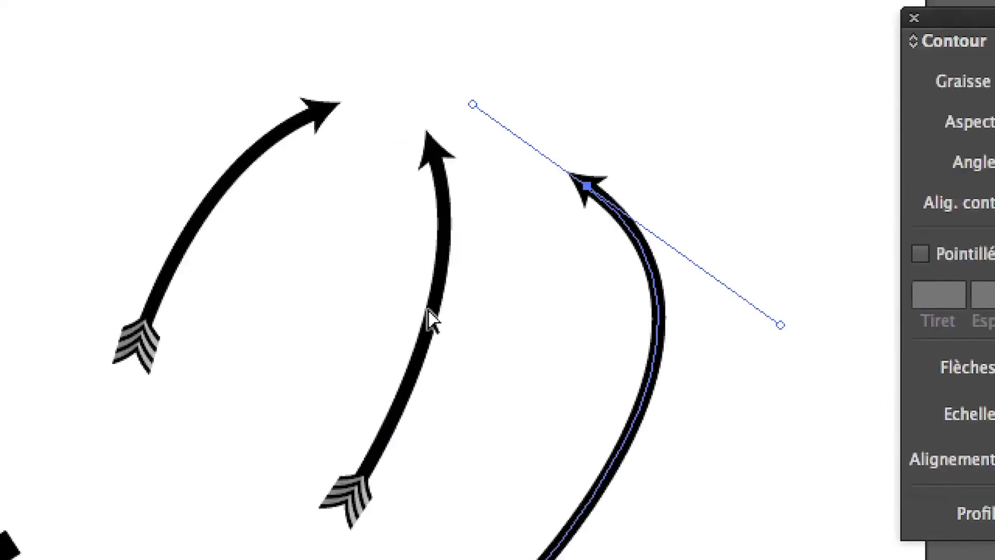
# - Add two anchor points along the third curve with the Pen tool and deselect the curve
pyautogui.click(80, 200)
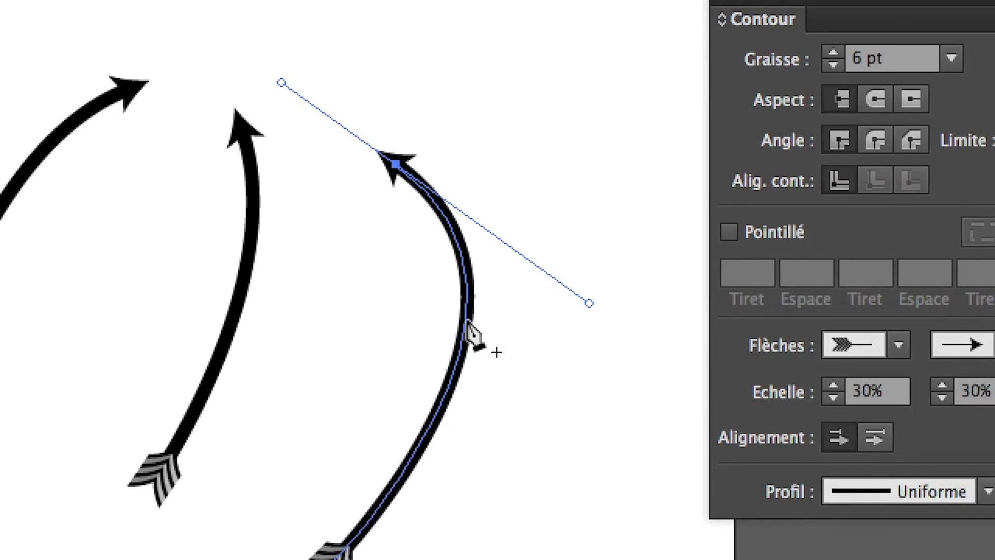
pyautogui.click(468, 322)
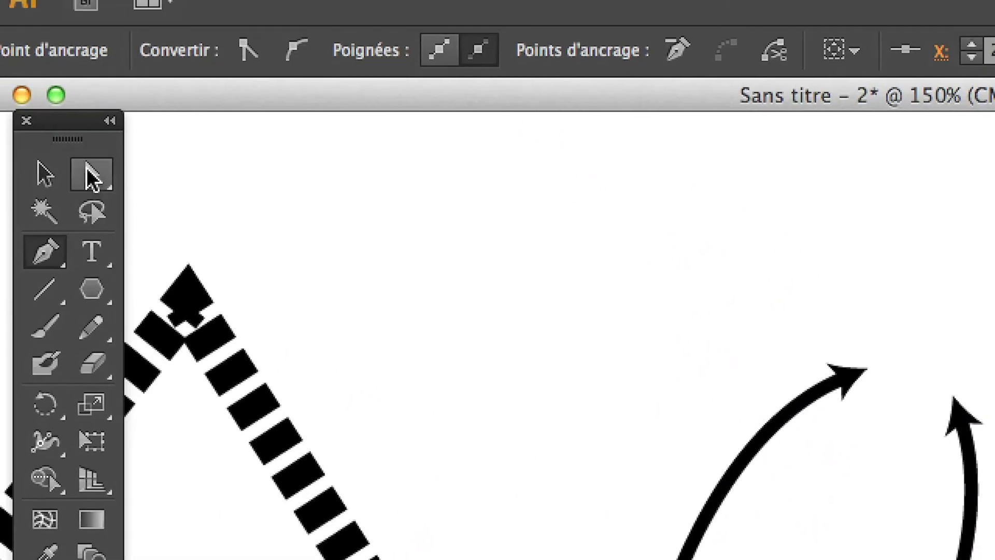
pyautogui.click(90, 173)
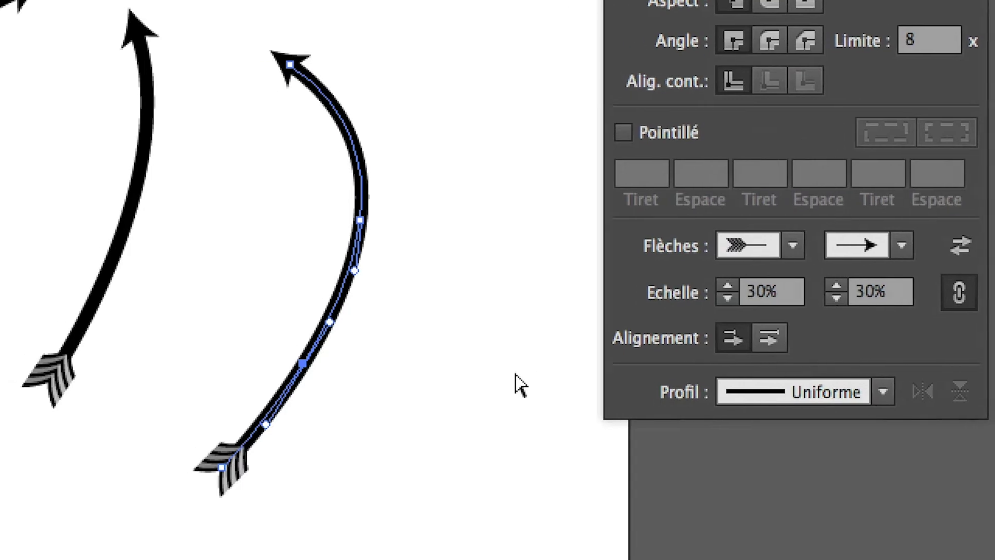
pyautogui.click(515, 375)
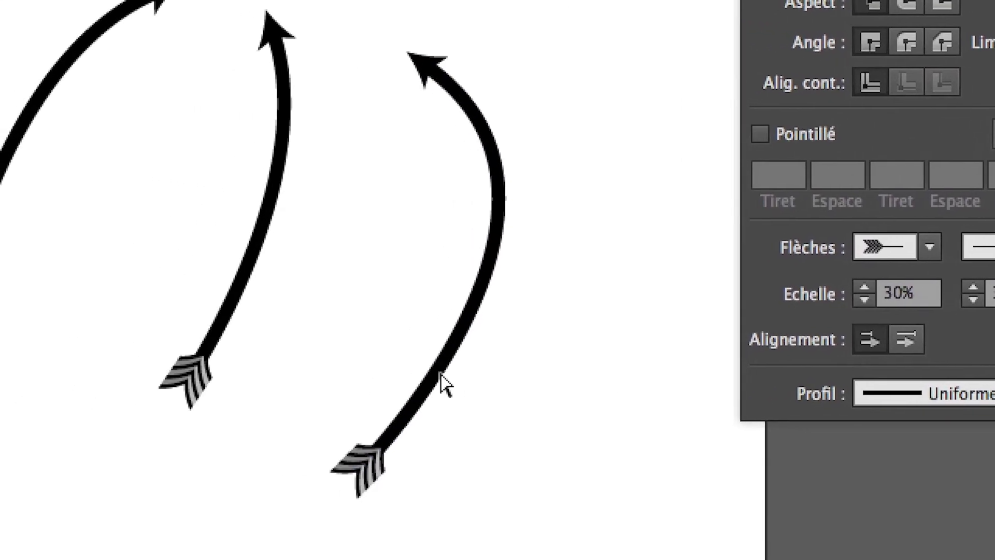
# - Move the third curve's two added anchor points in opposite directions to bend the arrow into an S shape
pyautogui.click(440, 372)
pyautogui.moveTo(439, 372); pyautogui.dragTo(369, 325)
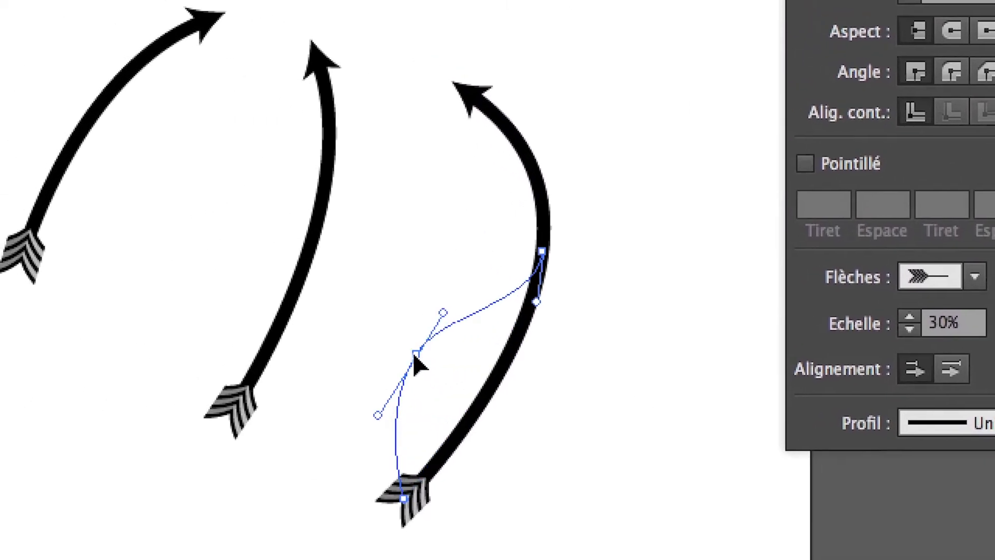
pyautogui.moveTo(413, 355); pyautogui.dragTo(415, 355)
pyautogui.moveTo(542, 251); pyautogui.dragTo(586, 230)
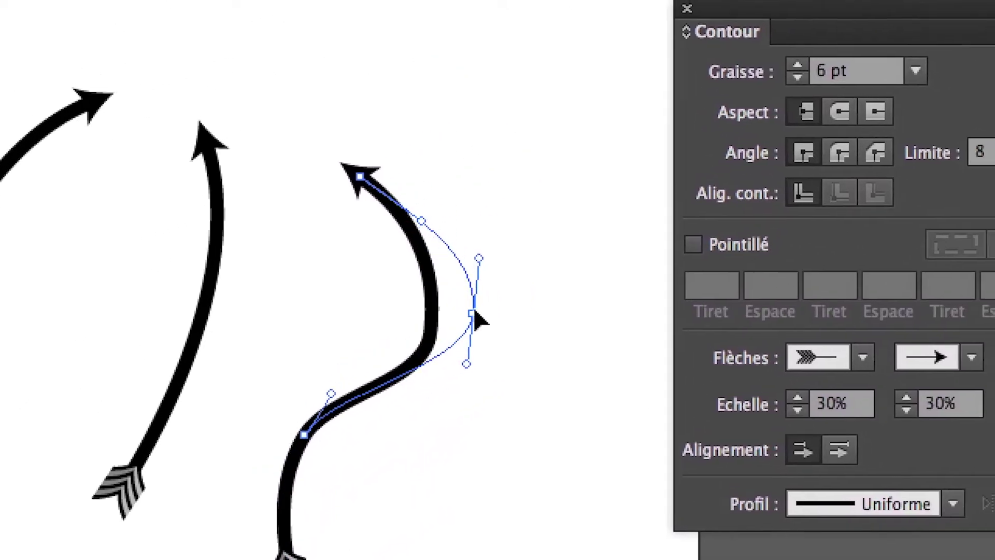
# - Reshape the third curve by moving its outer bend anchor point and the tip's direction handle so the arrow points upward, and deselect it
pyautogui.moveTo(474, 311); pyautogui.dragTo(507, 292)
pyautogui.moveTo(421, 221); pyautogui.dragTo(395, 242)
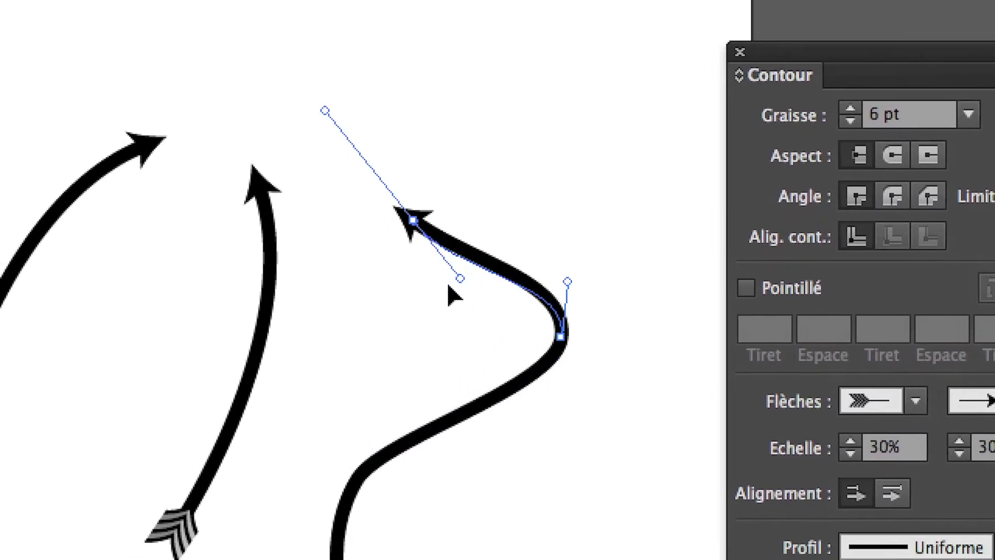
pyautogui.moveTo(448, 288); pyautogui.dragTo(362, 351)
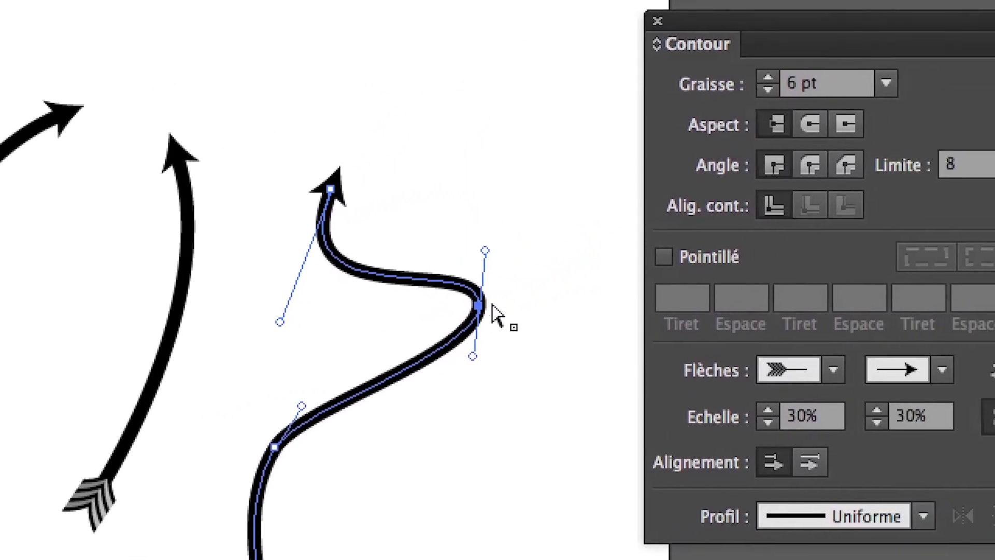
pyautogui.moveTo(477, 306); pyautogui.dragTo(406, 354)
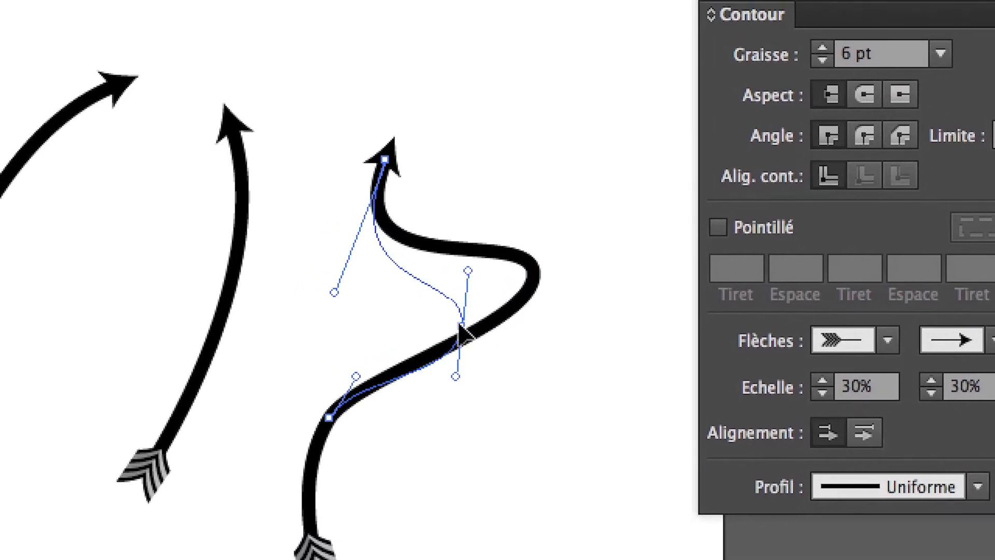
pyautogui.moveTo(463, 331); pyautogui.dragTo(461, 328)
pyautogui.click(482, 356)
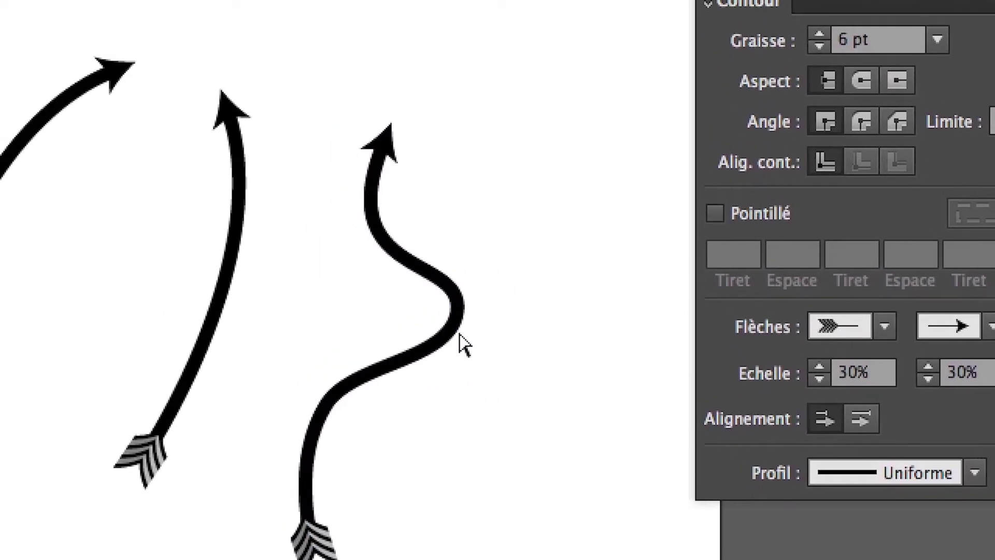
# - Select the third curve and set its start arrowhead to the faded feather tail Flèche 32
pyautogui.click(428, 300)
pyautogui.click(657, 325)
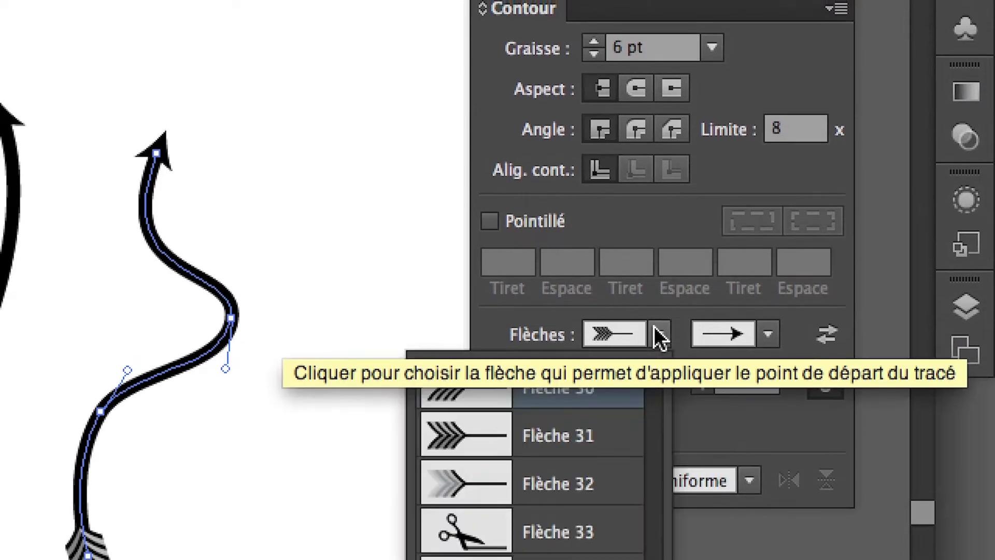
pyautogui.scroll(3, 632, 446)
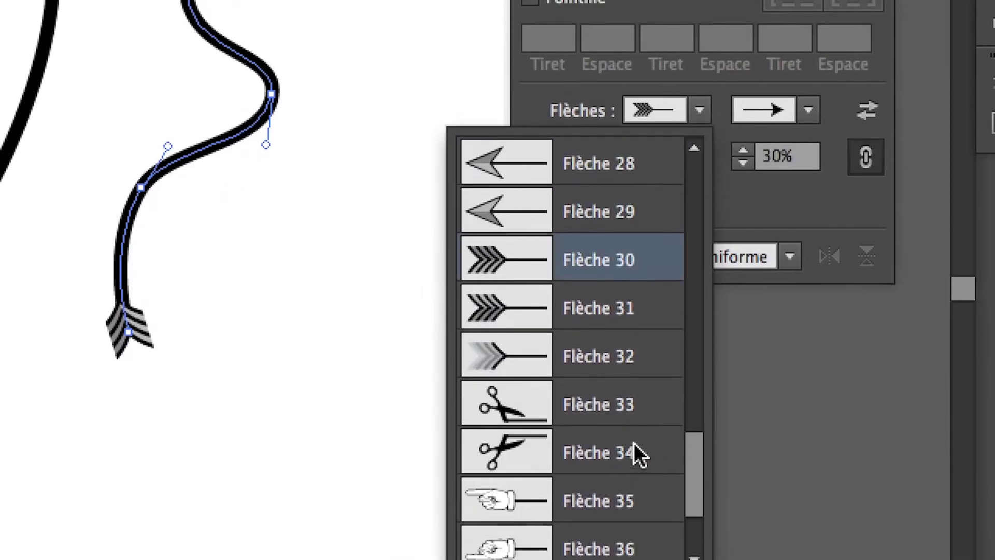
pyautogui.click(621, 428)
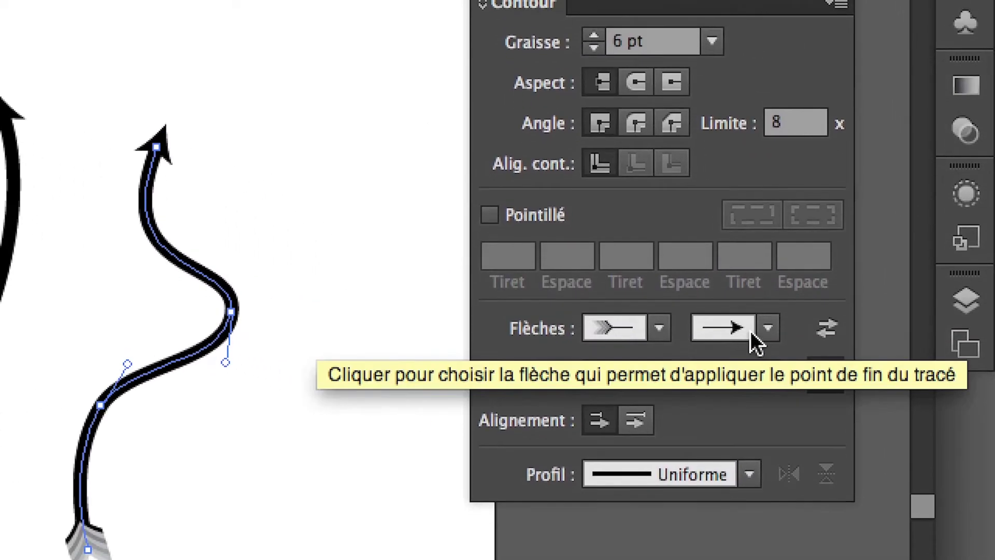
# - Set the third curve's end arrowhead to the pointing hand Flèche 35 and deselect the curve
pyautogui.click(847, 362)
pyautogui.scroll(-13, 756, 415)
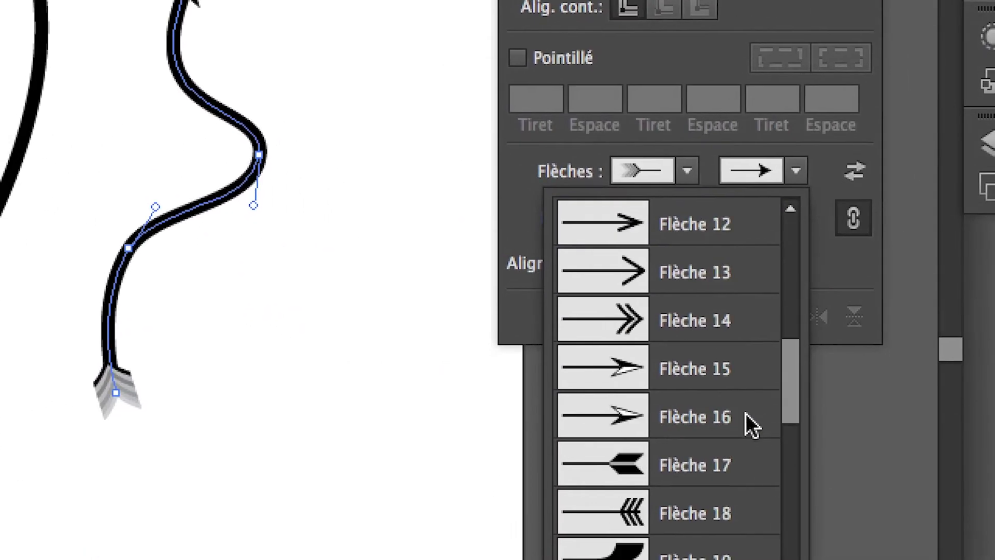
pyautogui.scroll(-13, 745, 414)
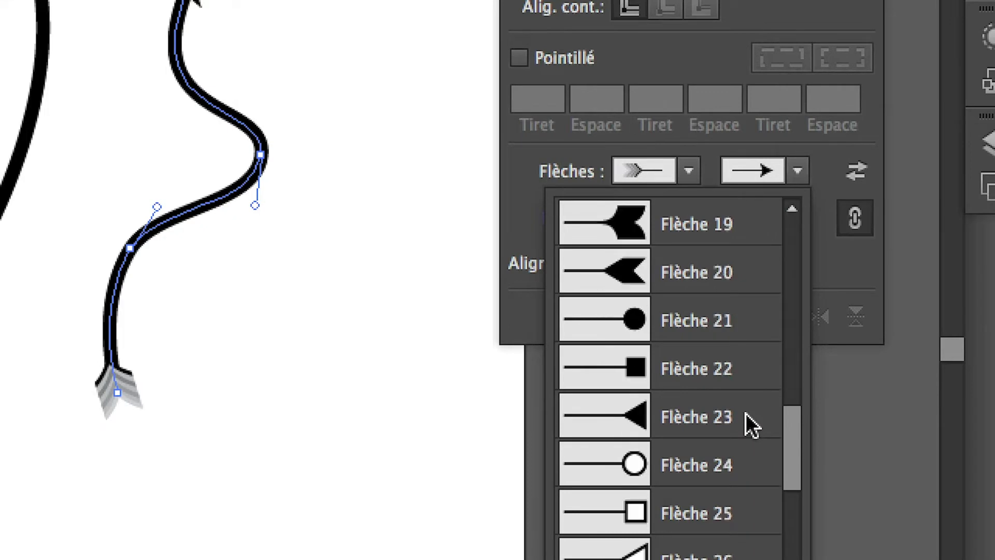
pyautogui.scroll(-1, 744, 415)
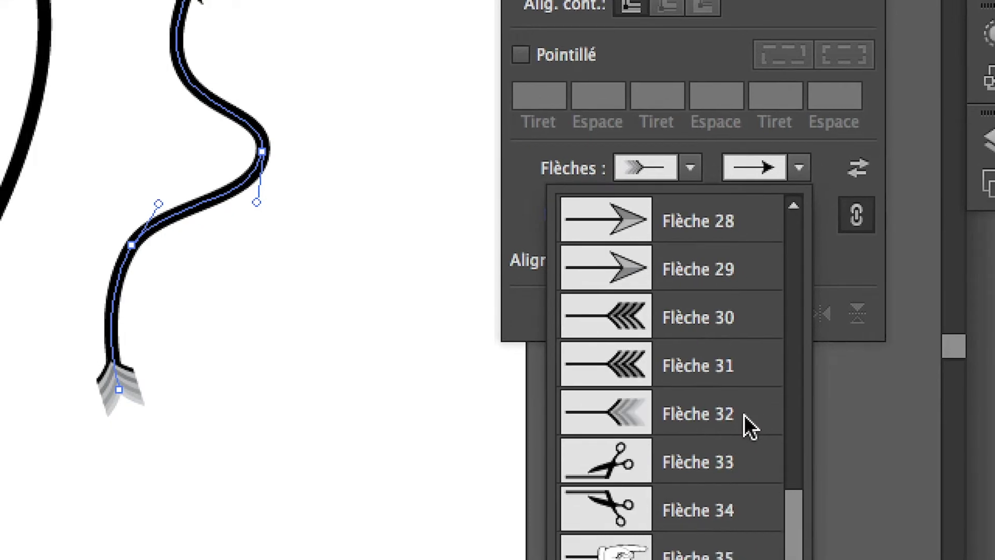
pyautogui.scroll(2, 744, 415)
pyautogui.scroll(-5, 746, 415)
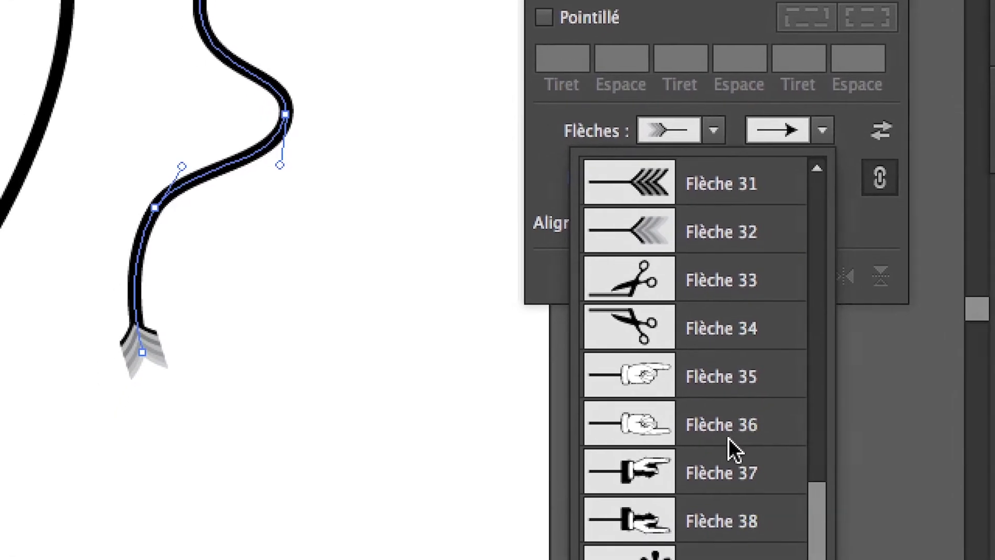
pyautogui.click(699, 423)
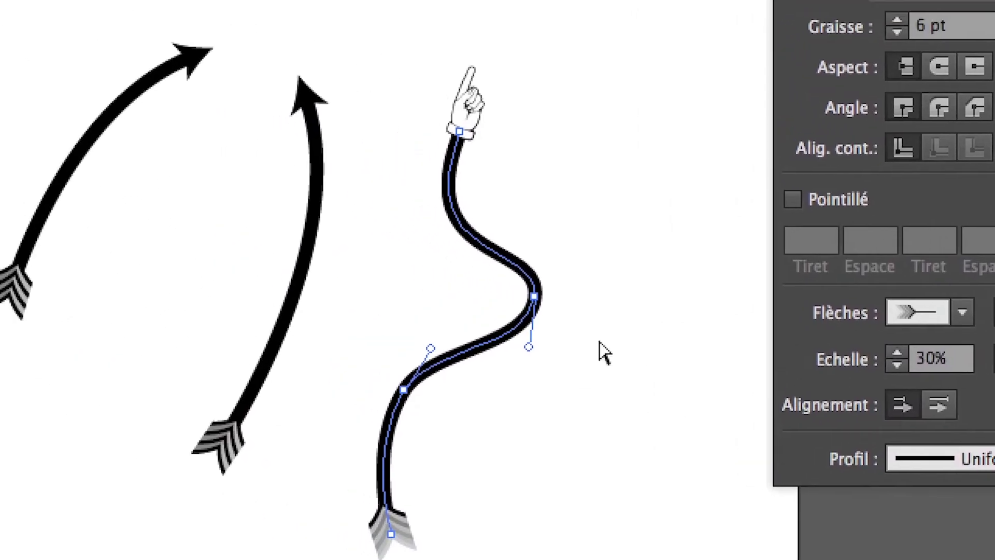
pyautogui.click(454, 319)
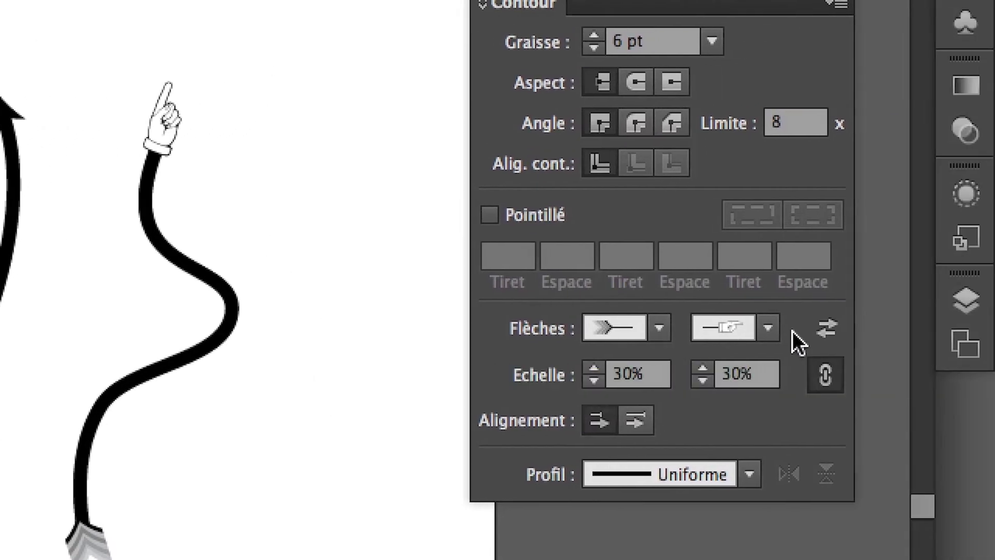
pyautogui.click(767, 328)
pyautogui.scroll(9, 735, 456)
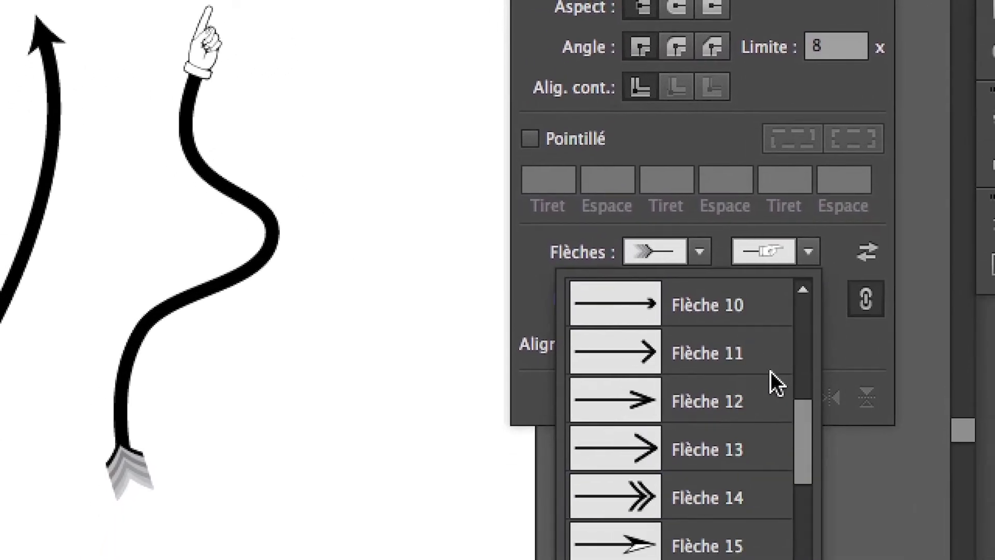
pyautogui.scroll(4, 770, 371)
pyautogui.scroll(-1, 770, 371)
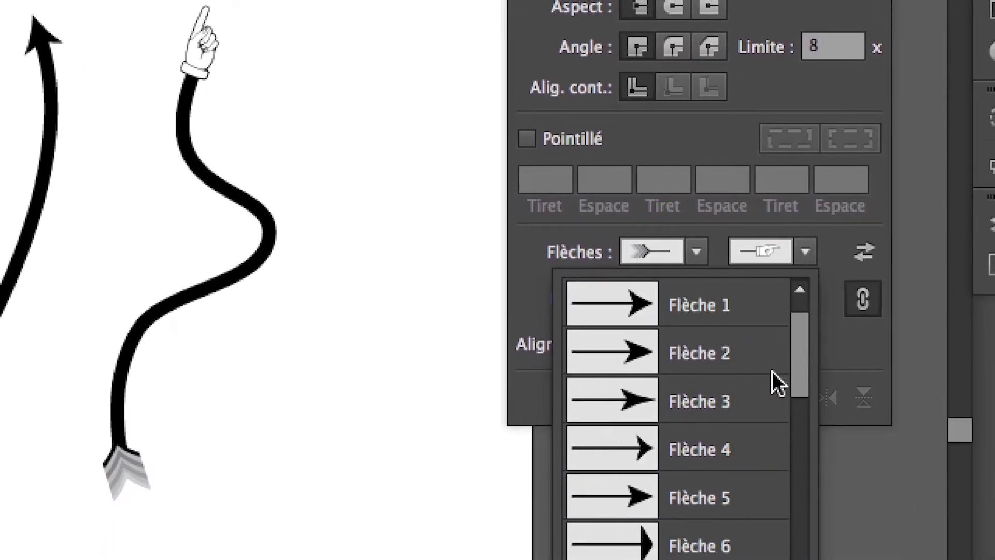
pyautogui.scroll(-1, 772, 371)
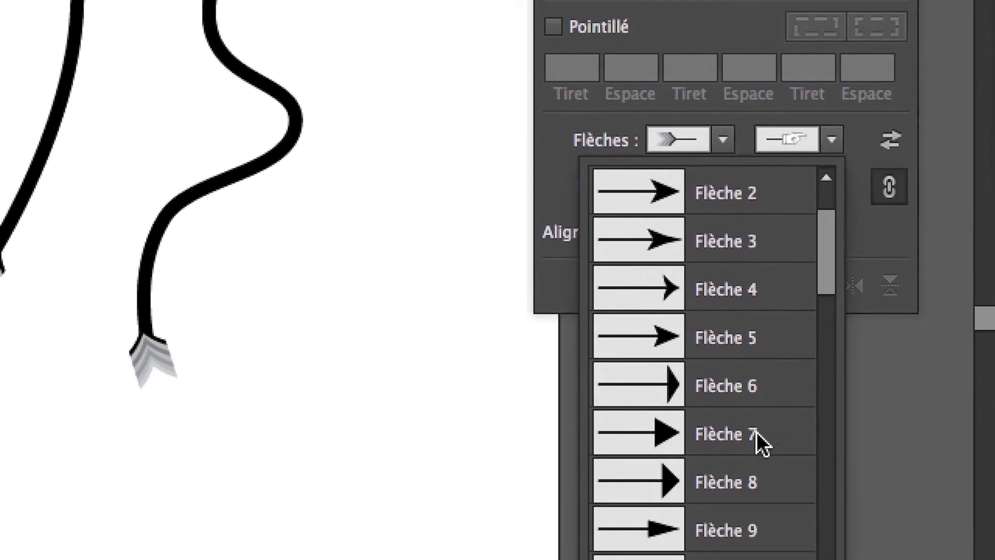
pyautogui.press('Escape')
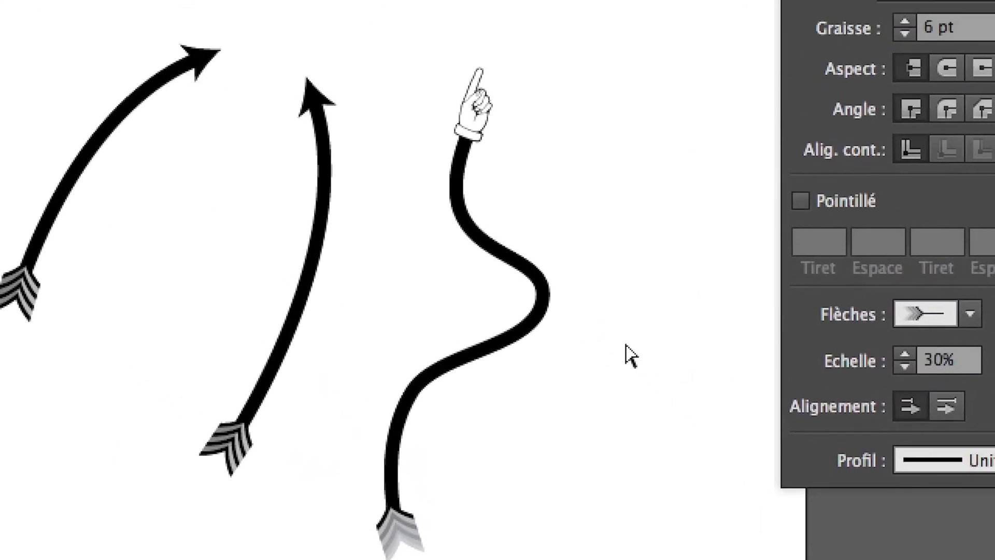
# - Reselect the third curve and replace its pointing-hand end with the slim triangular arrowhead Flèche 9
pyautogui.click(520, 319)
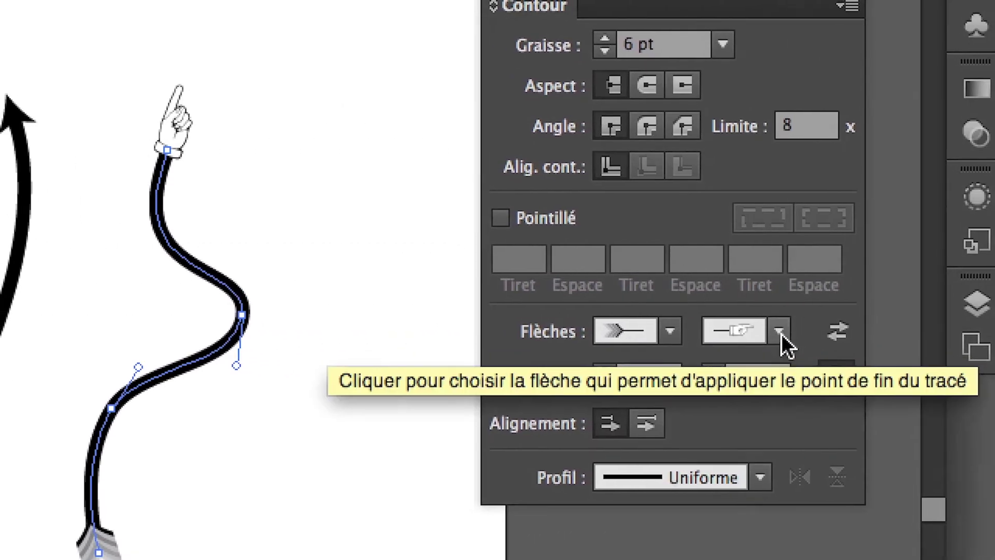
pyautogui.click(779, 331)
pyautogui.scroll(10, 724, 469)
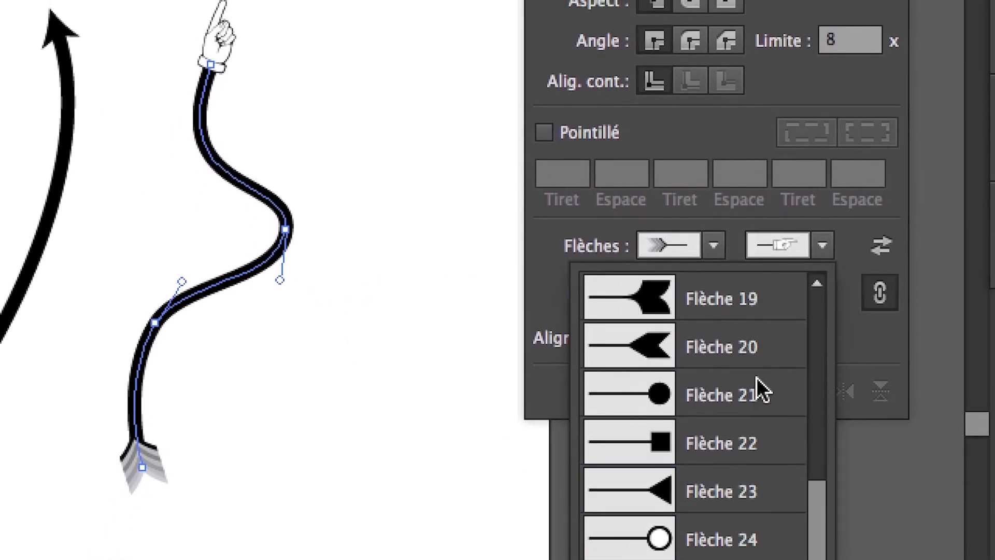
pyautogui.scroll(2, 757, 377)
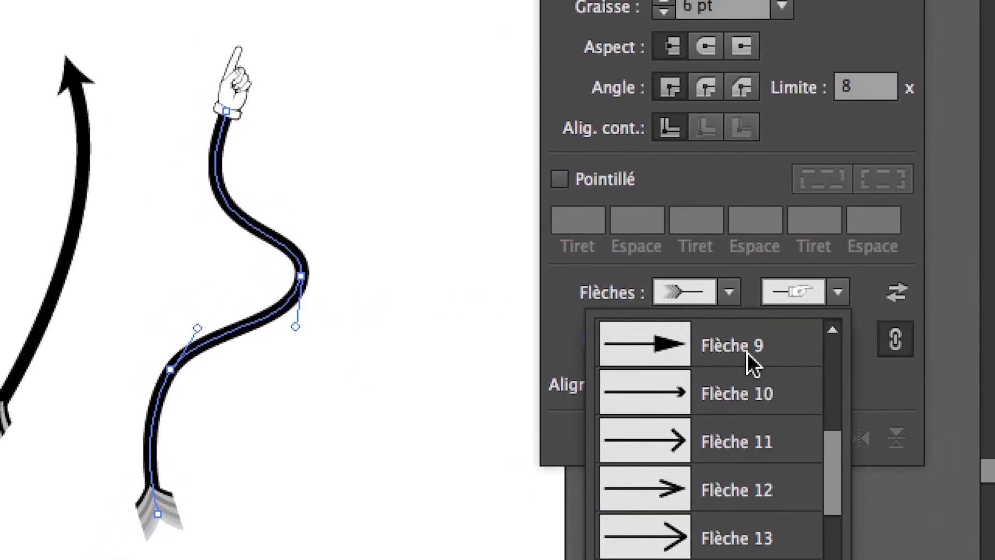
pyautogui.click(733, 303)
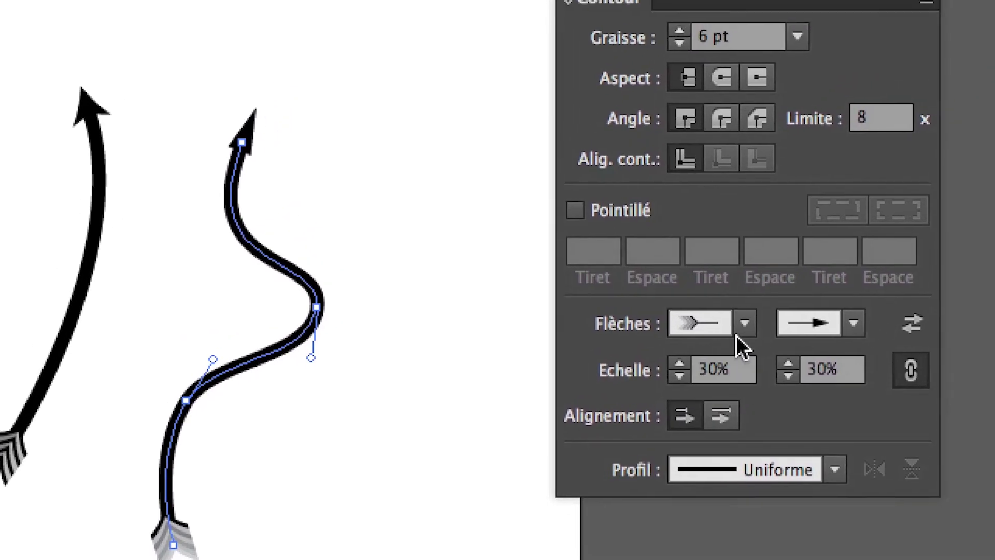
# - Remove the feather arrowhead from the start of the third curve
pyautogui.click(738, 330)
pyautogui.scroll(15, 694, 410)
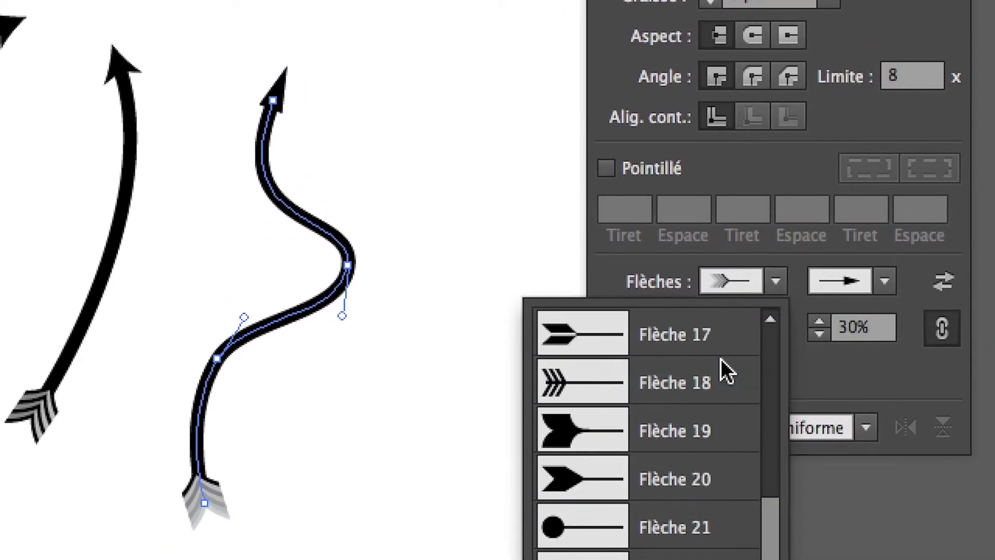
pyautogui.click(697, 336)
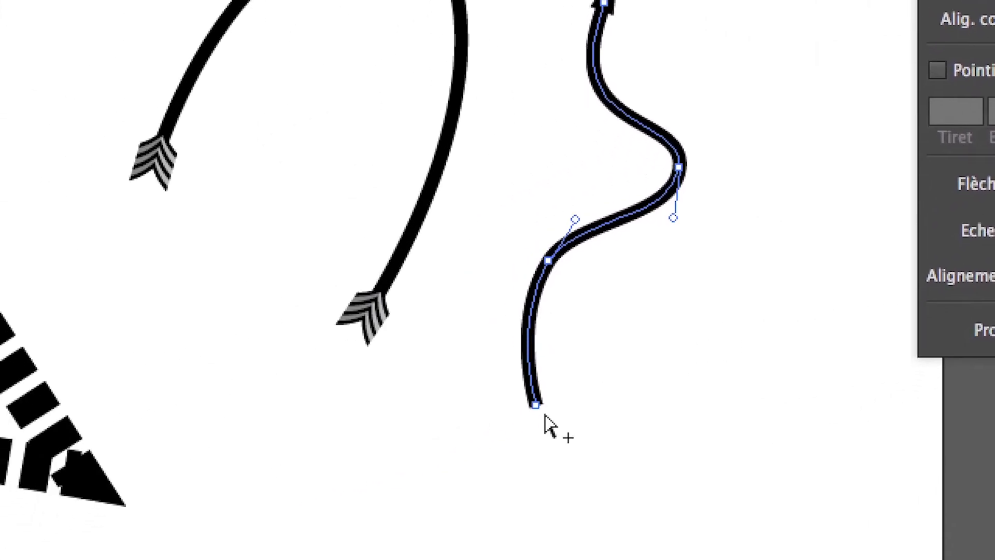
# - Apply the rounded cap (Extrémité arrondie) to the third curve's stroke, check its two middle anchor points, and deselect the curve
pyautogui.scroll(3, 341, 529)
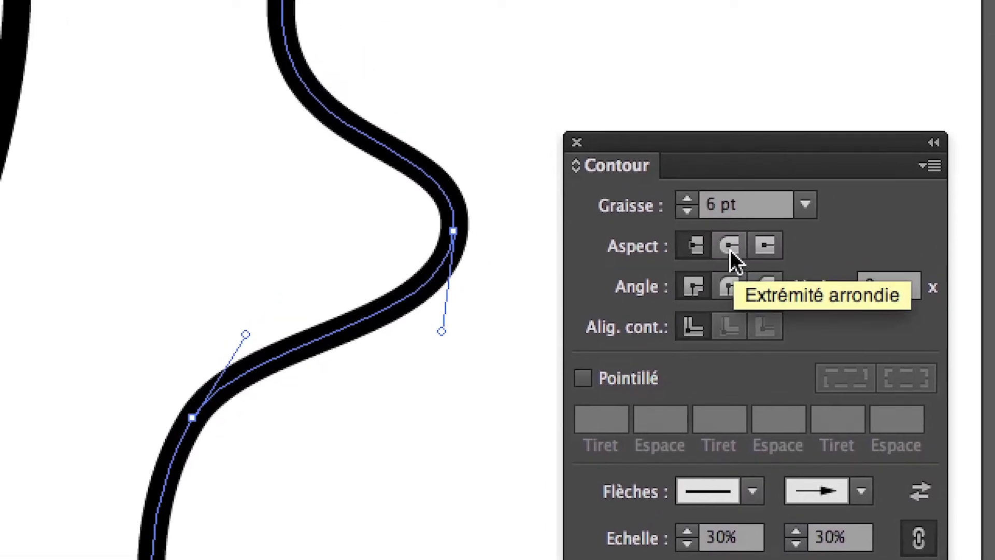
pyautogui.click(729, 245)
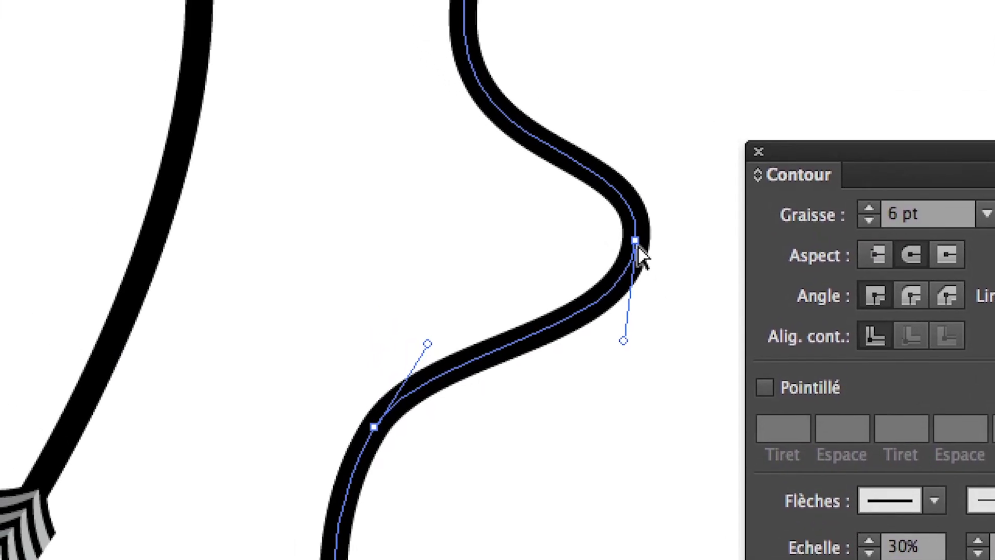
pyautogui.click(637, 244)
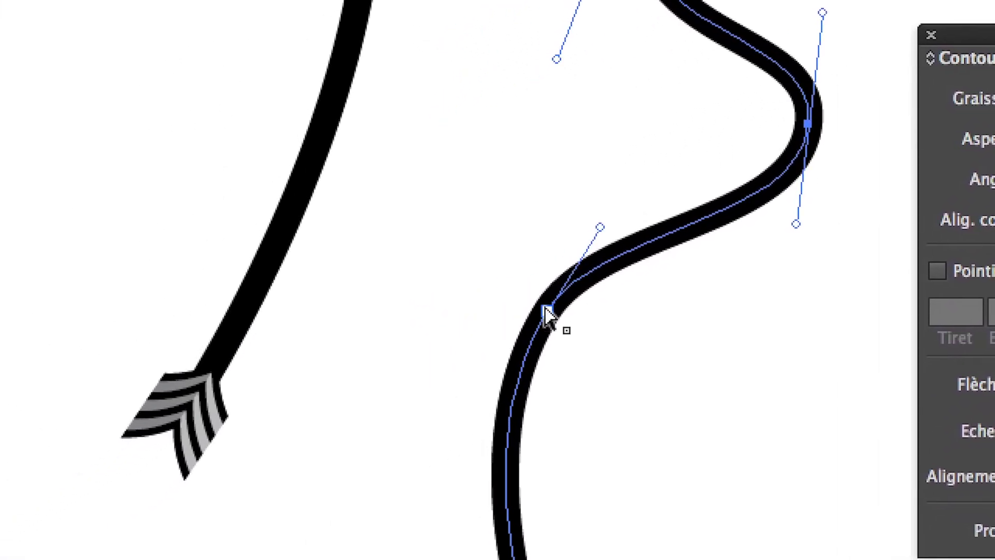
pyautogui.click(545, 308)
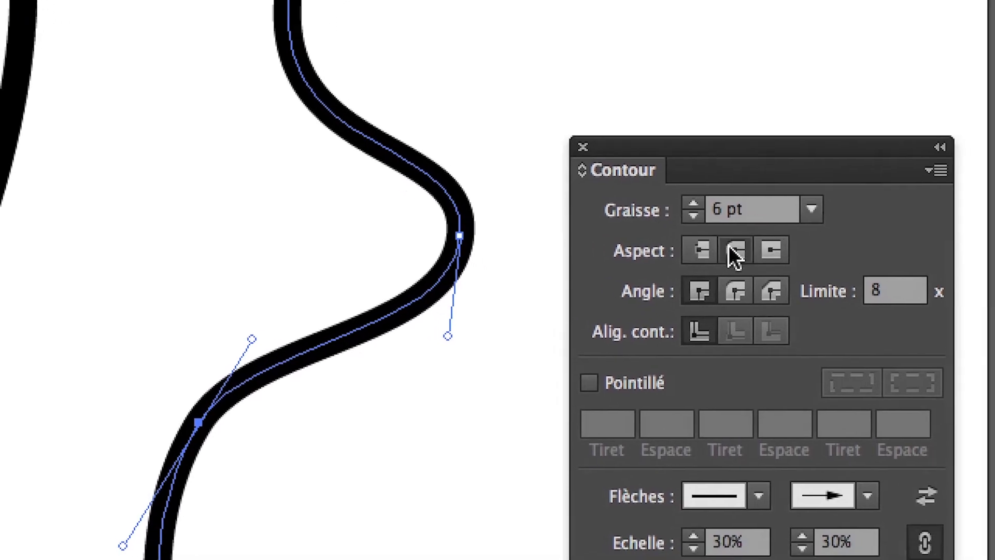
pyautogui.click(732, 249)
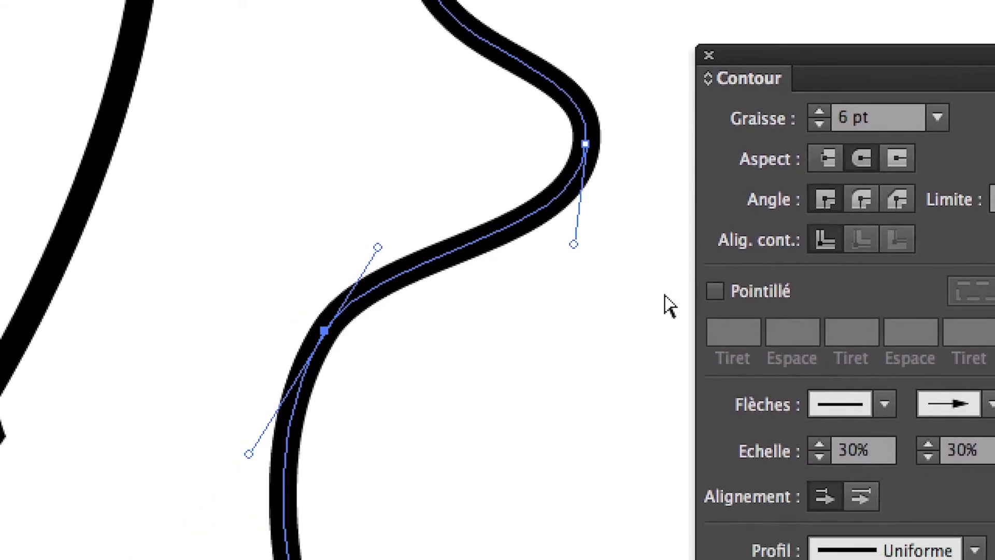
pyautogui.click(656, 303)
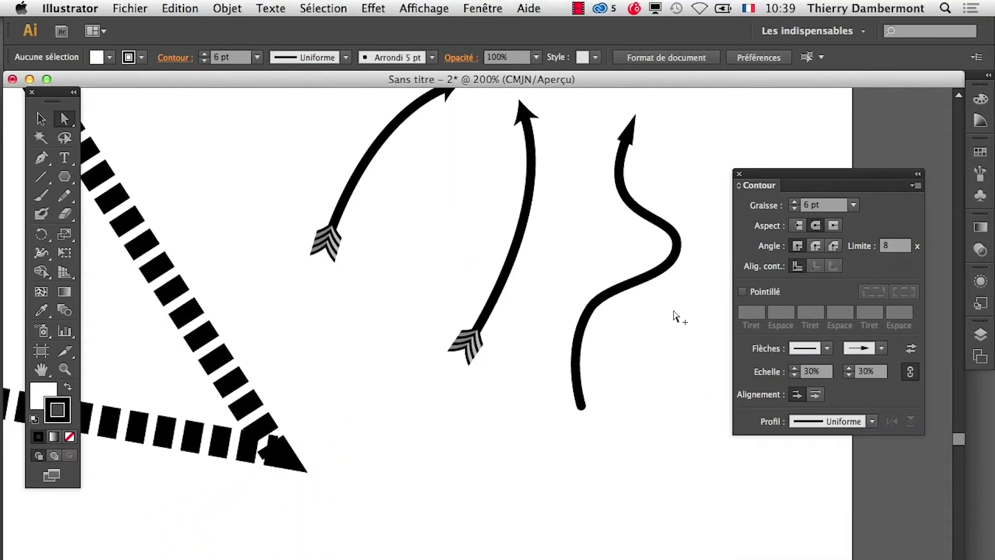
# - Save the document as "la pointe et les flèches.ai" in Adobe Illustrator format with the Illustrator CS6 version options
pyautogui.click(137, 8)
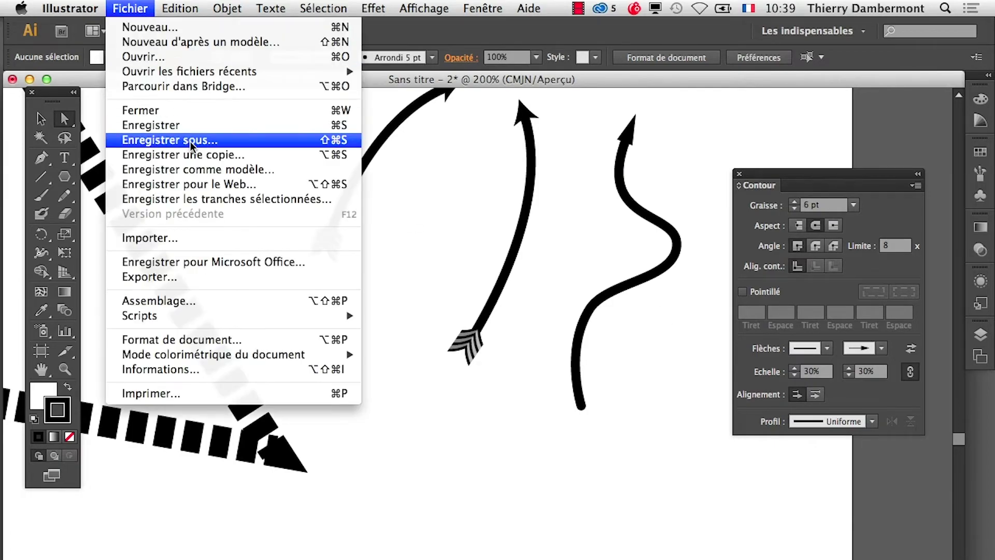
pyautogui.click(191, 142)
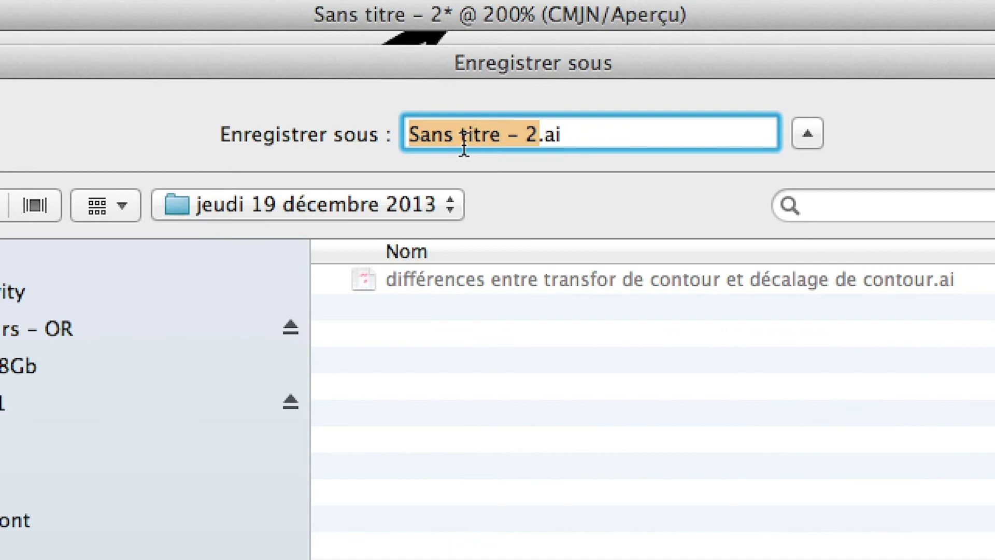
pyautogui.press('BackSpace')
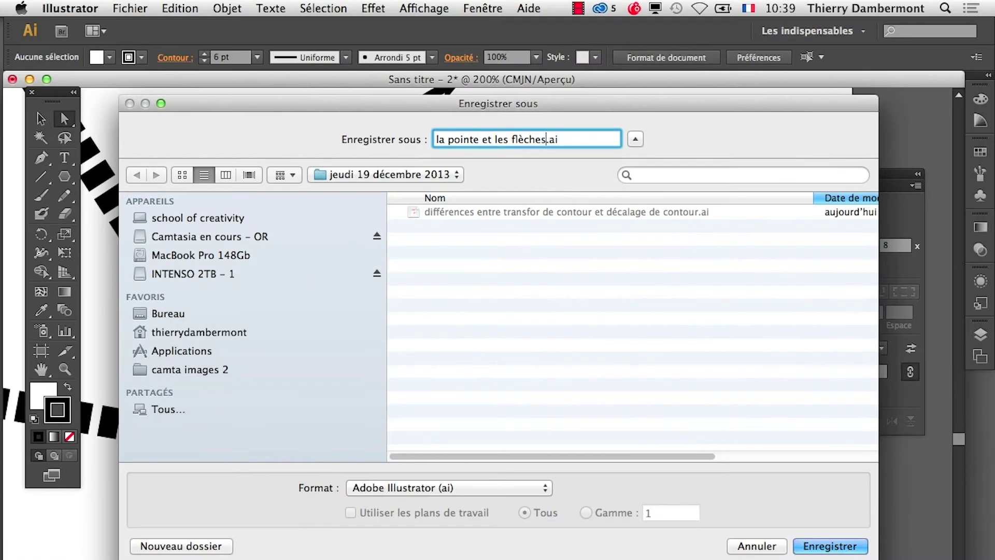
pyautogui.click(821, 549)
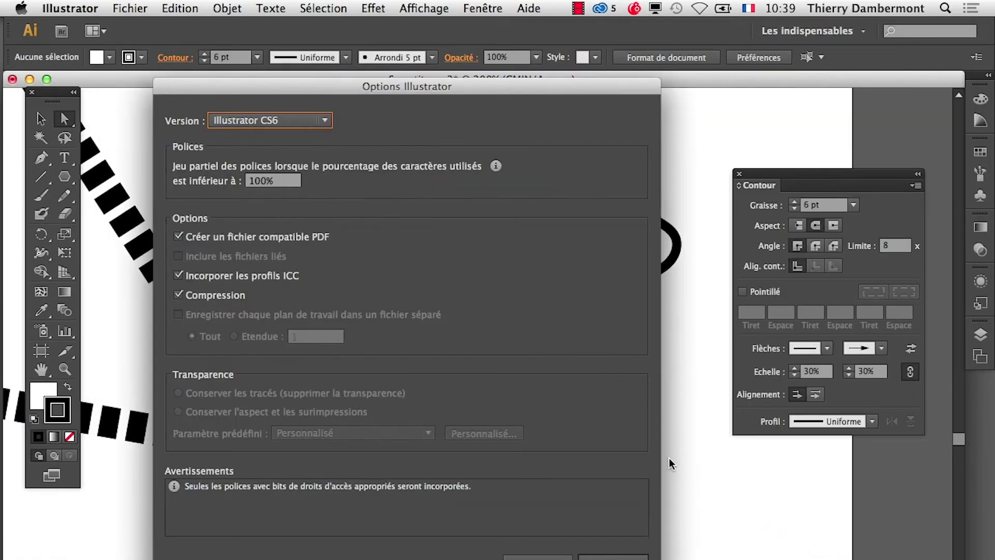
pyautogui.click(638, 557)
# - Select the wavy third curve and raise its linked arrowhead scale to 50%
pyautogui.scroll(-1, 527, 440)
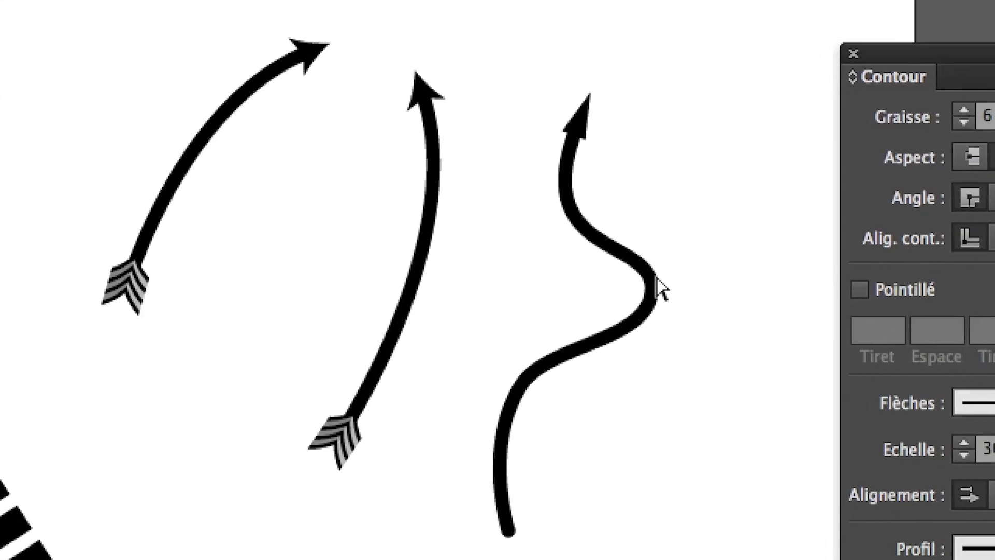
pyautogui.click(639, 290)
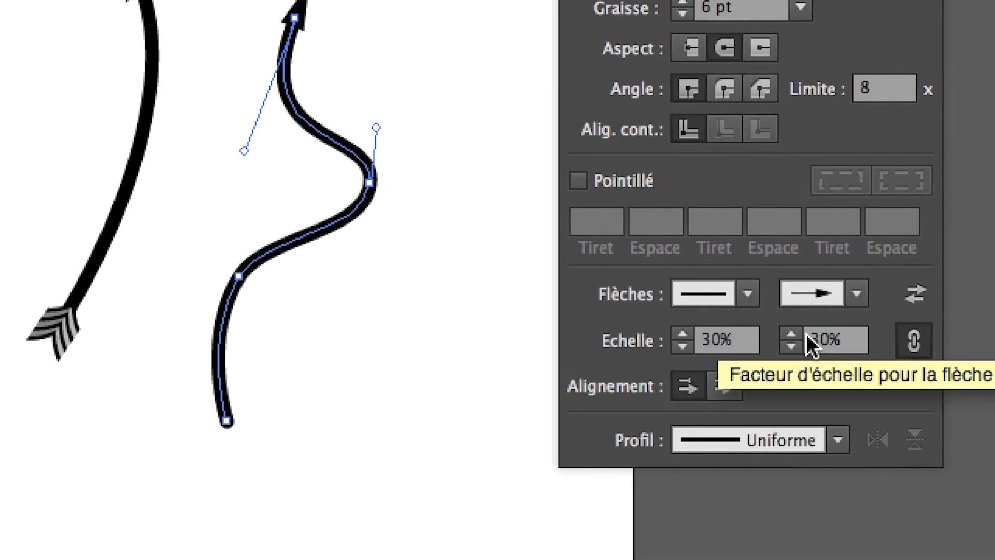
pyautogui.click(798, 335)
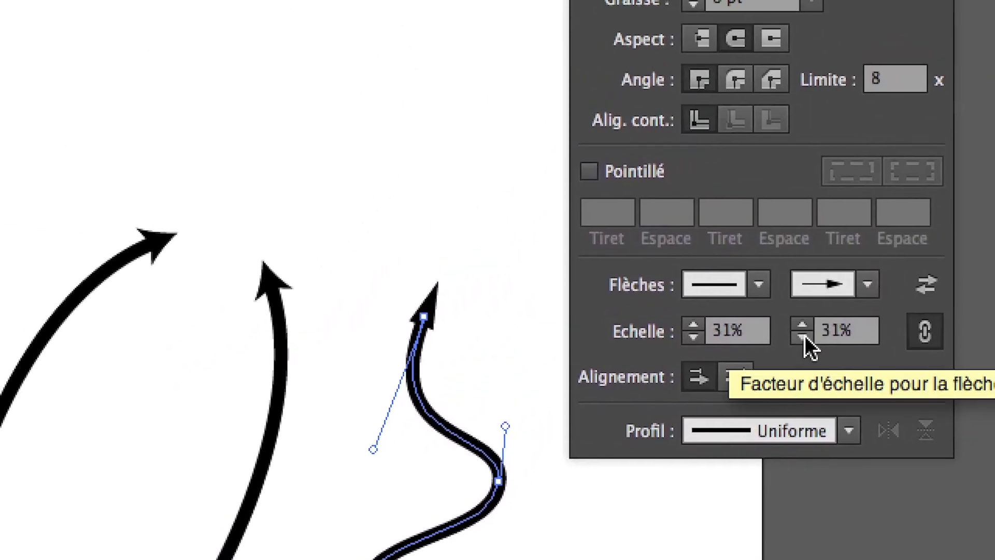
pyautogui.moveTo(805, 333); pyautogui.dragTo(804, 332)
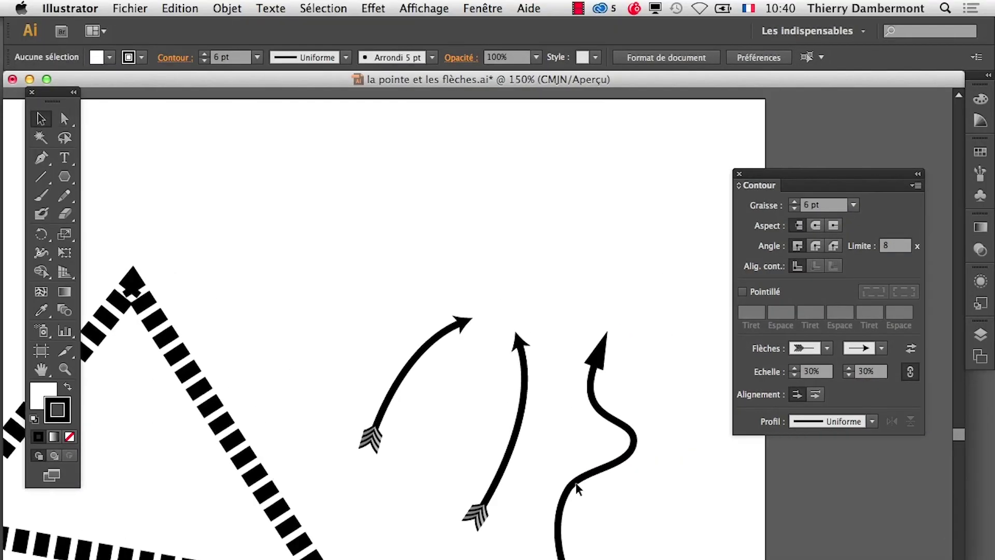
# - Select the middle feathered arrow, examine its stroke and fill attributes in the enlarged Aspect panel, and close the panel
pyautogui.moveTo(515, 487); pyautogui.dragTo(429, 476)
pyautogui.scroll(1, 428, 399)
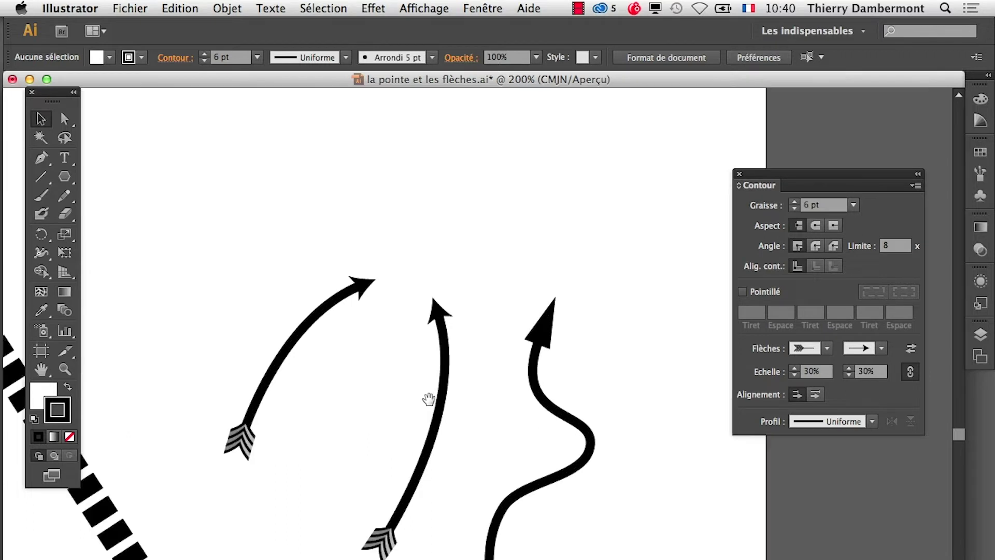
pyautogui.moveTo(403, 430); pyautogui.dragTo(362, 373)
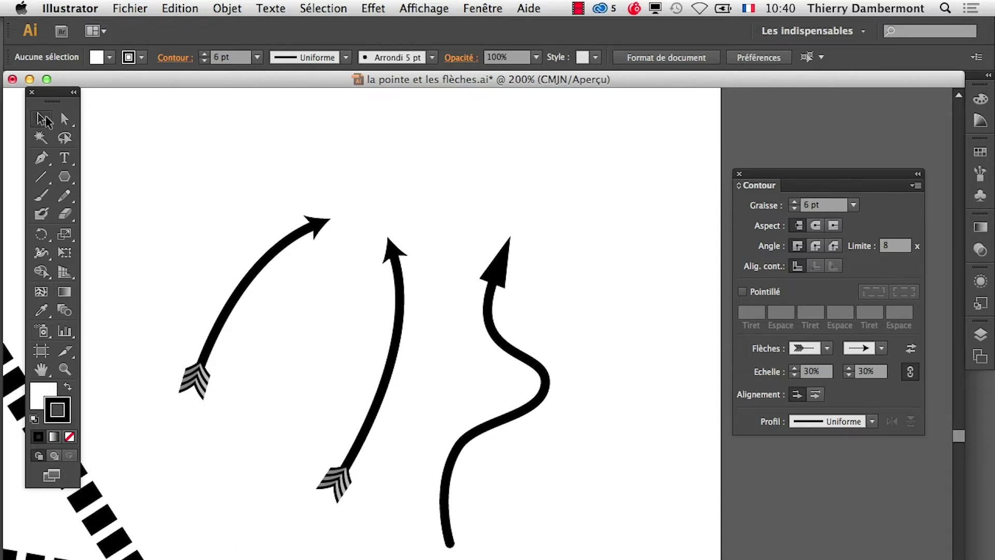
pyautogui.click(403, 322)
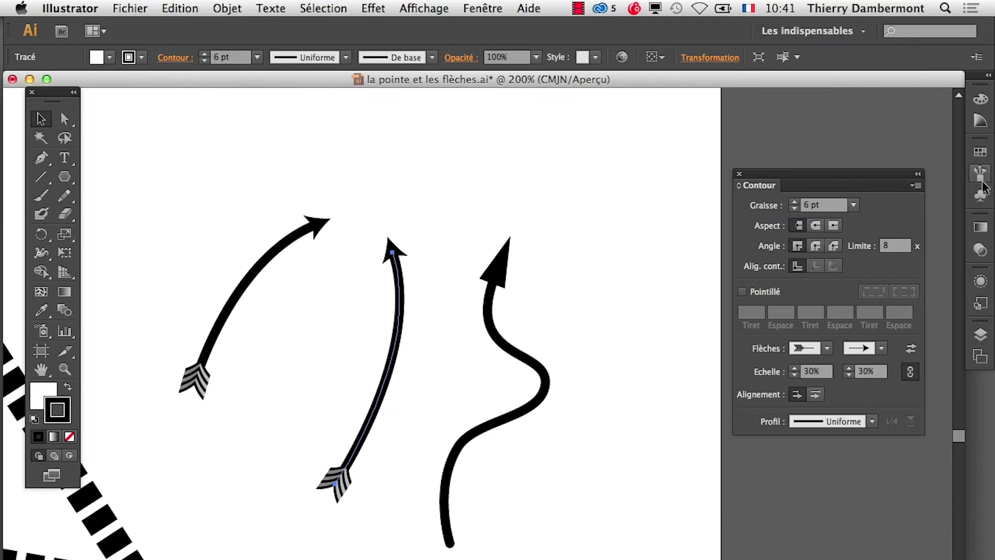
pyautogui.click(482, 8)
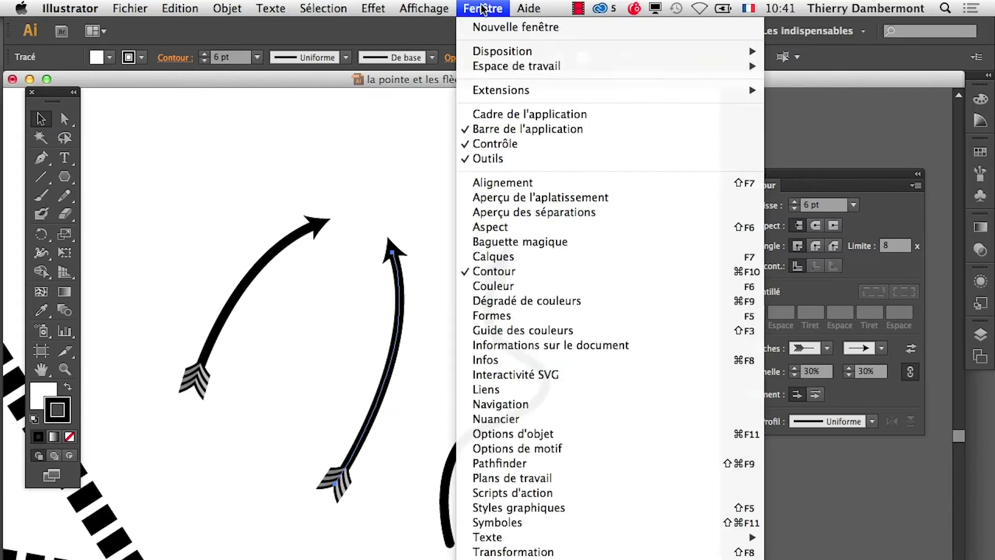
pyautogui.click(543, 225)
pyautogui.moveTo(805, 280); pyautogui.dragTo(540, 176)
pyautogui.click(935, 271)
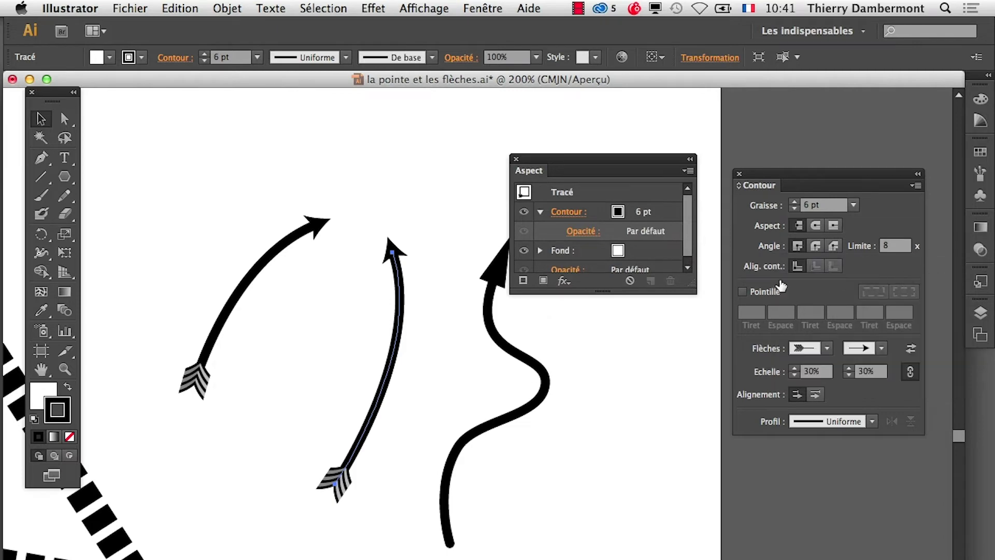
pyautogui.moveTo(689, 284); pyautogui.dragTo(709, 432)
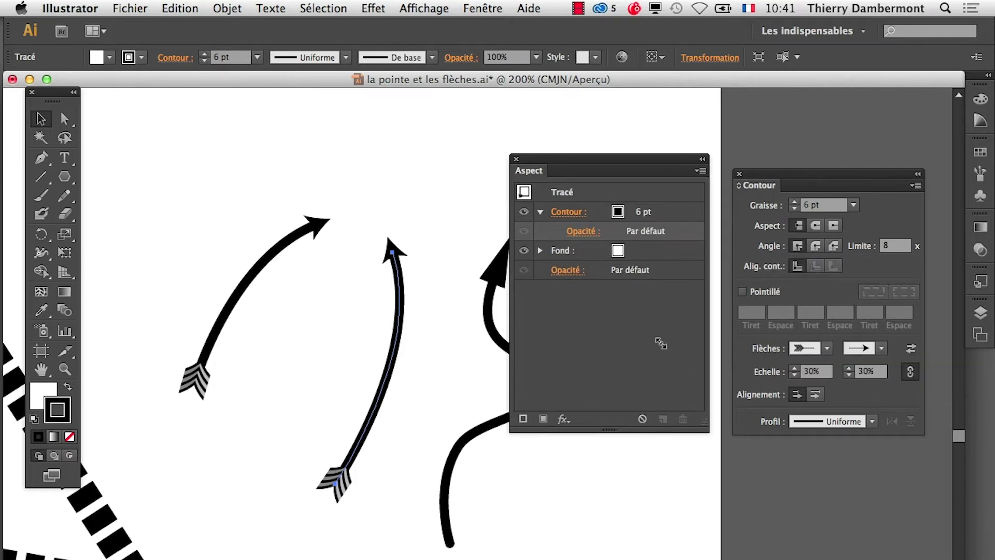
pyautogui.click(515, 159)
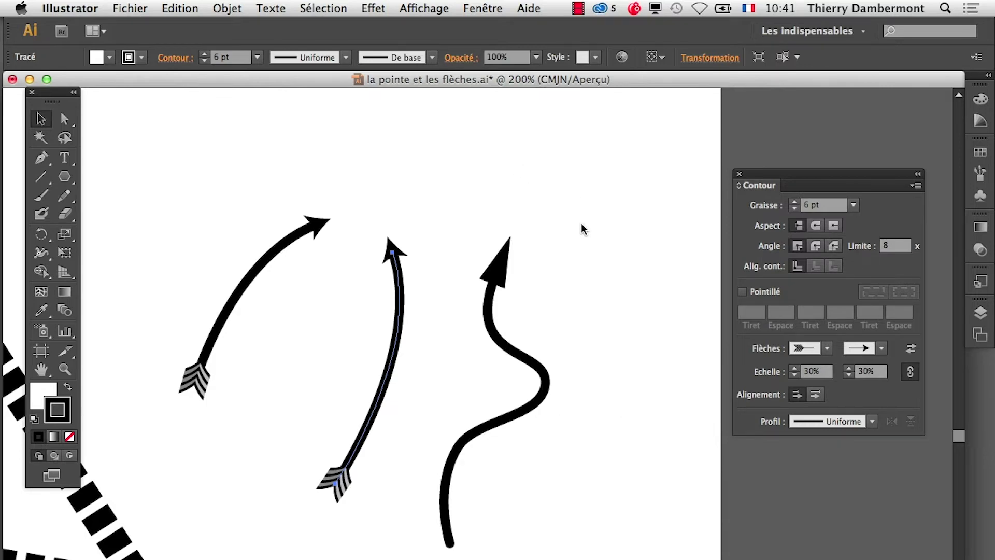
# - Move the wavy arrow and the first arrow aside, and duplicate the middle feathered arrow to have three copies in a row
pyautogui.click(506, 322)
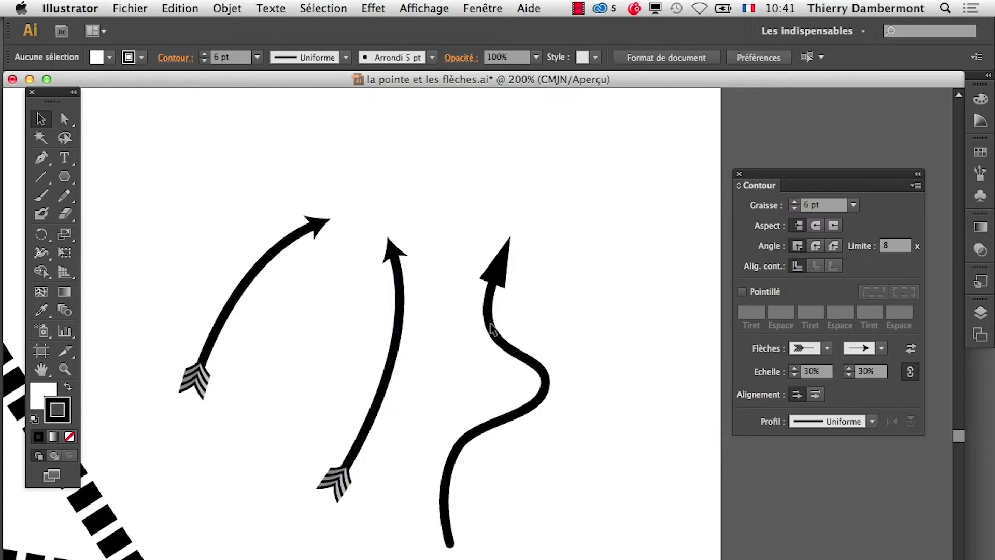
pyautogui.click(492, 329)
pyautogui.moveTo(506, 324)
pyautogui.mouseDown()
pyautogui.moveTo(642, 338)
pyautogui.moveTo(647, 348)
pyautogui.mouseUp()
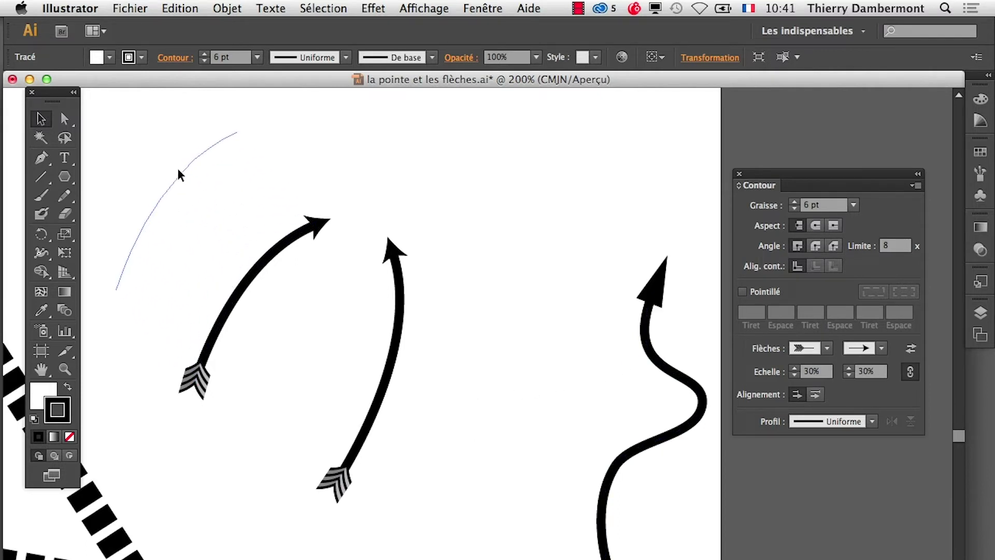
pyautogui.moveTo(178, 170); pyautogui.dragTo(178, 170)
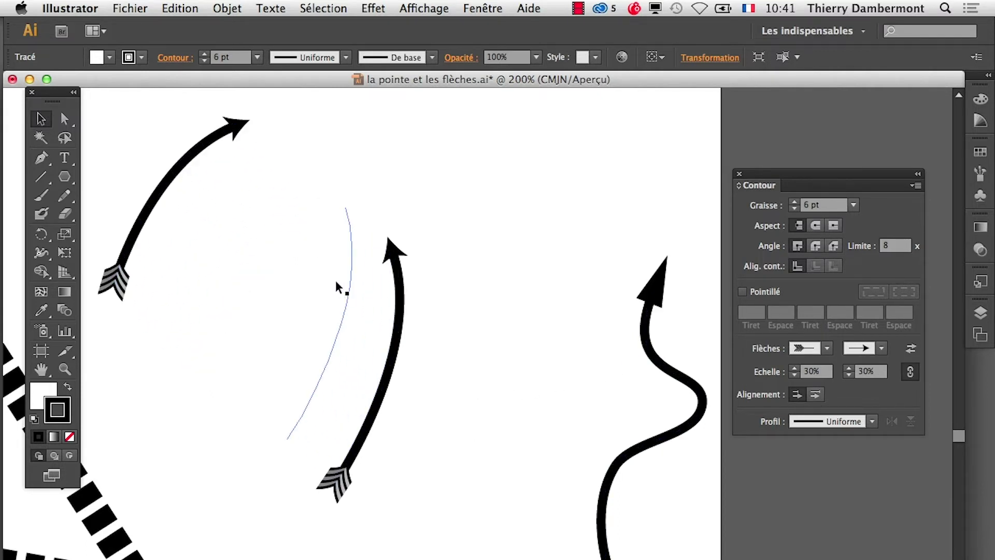
pyautogui.moveTo(336, 284); pyautogui.dragTo(267, 212)
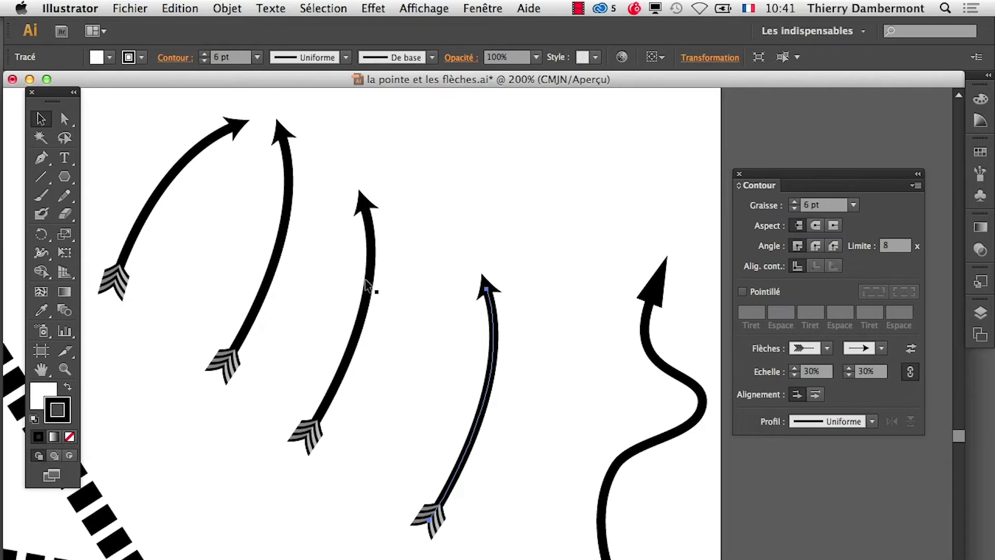
# - Delete the first curved arrow and the wavy arrow, keeping only the three identical feathered arrows
pyautogui.click(215, 139)
pyautogui.click(240, 412)
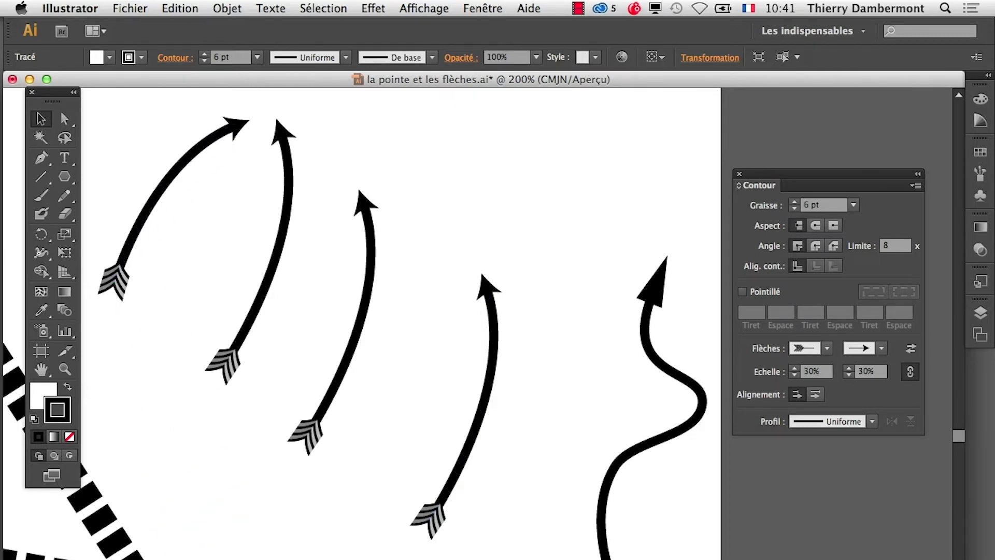
pyautogui.press('Delete')
pyautogui.moveTo(674, 434)
pyautogui.mouseDown()
pyautogui.moveTo(458, 559)
pyautogui.moveTo(270, 559)
pyautogui.moveTo(284, 546)
pyautogui.mouseUp()
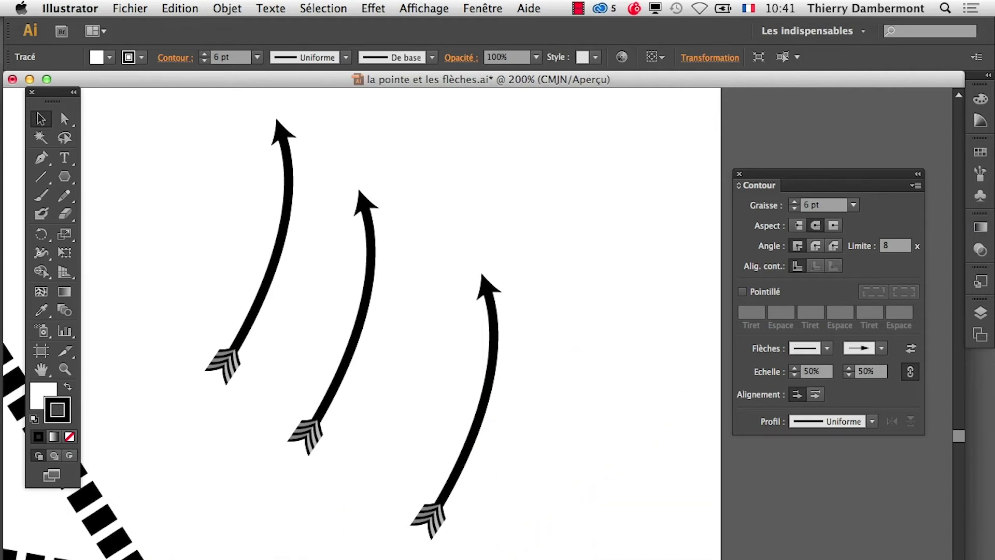
# - Try shrinking the leftmost arrow proportionally to about a quarter of its size with Free Transform, and undo the transformation
pyautogui.click(274, 267)
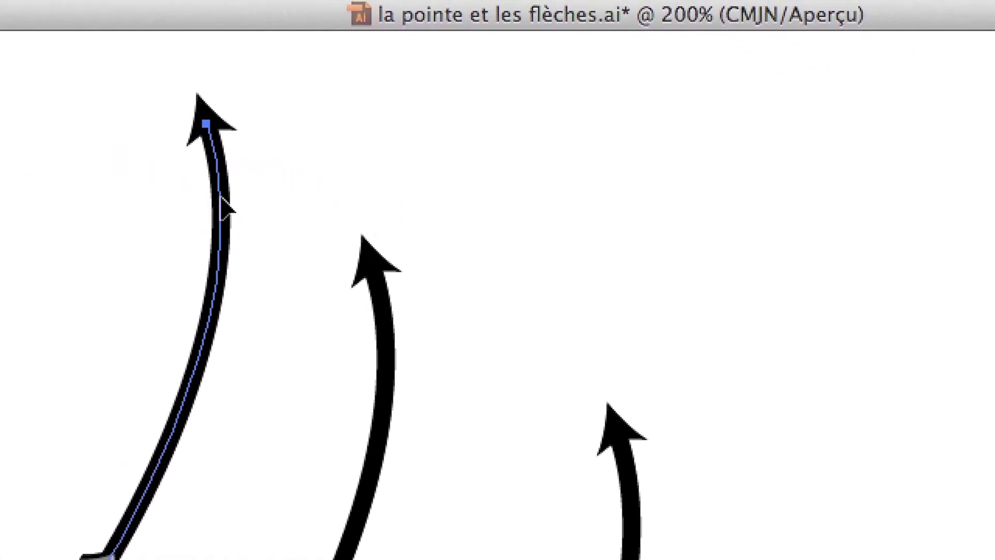
pyautogui.click(66, 254)
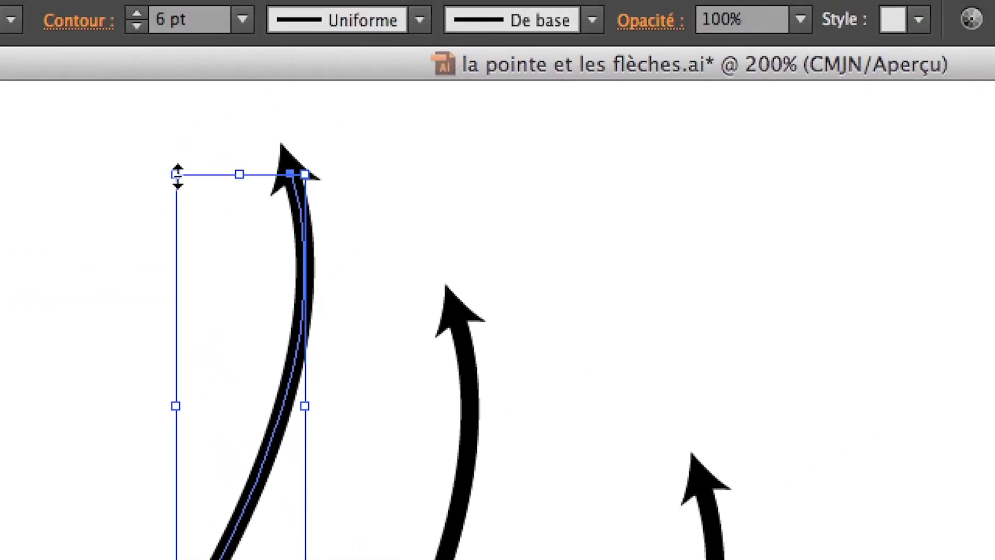
pyautogui.moveTo(177, 176); pyautogui.dragTo(298, 397)
pyautogui.moveTo(225, 254); pyautogui.dragTo(236, 289)
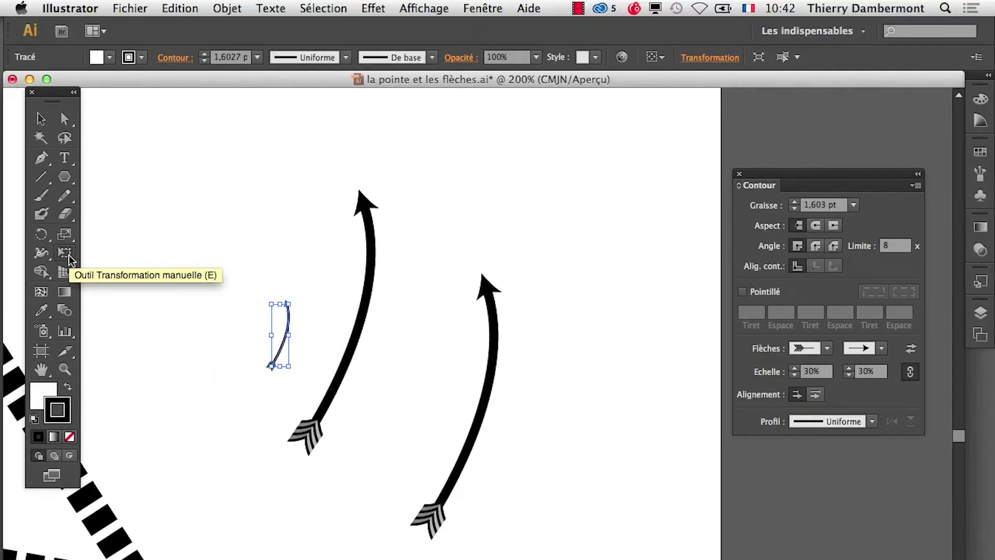
pyautogui.click(41, 118)
pyautogui.click(157, 196)
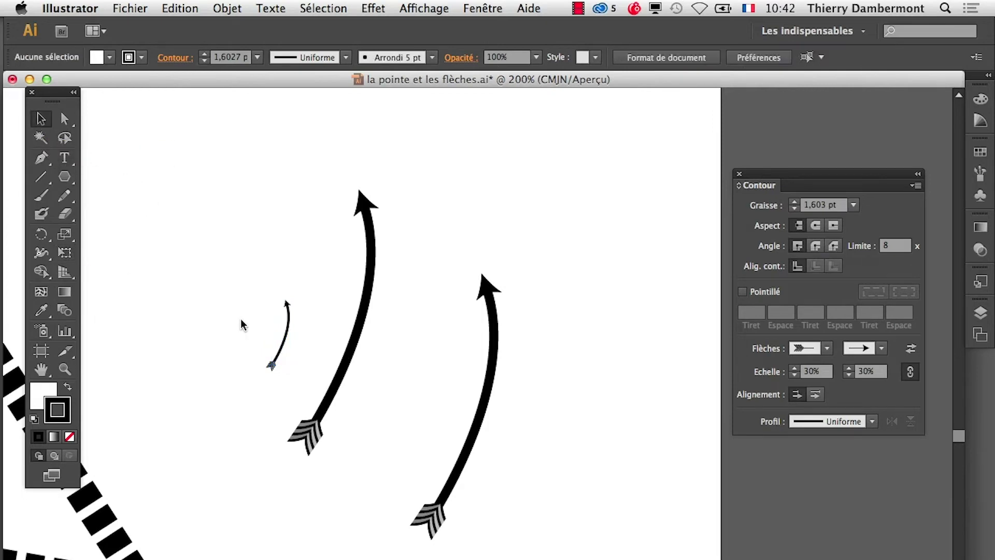
pyautogui.click(284, 344)
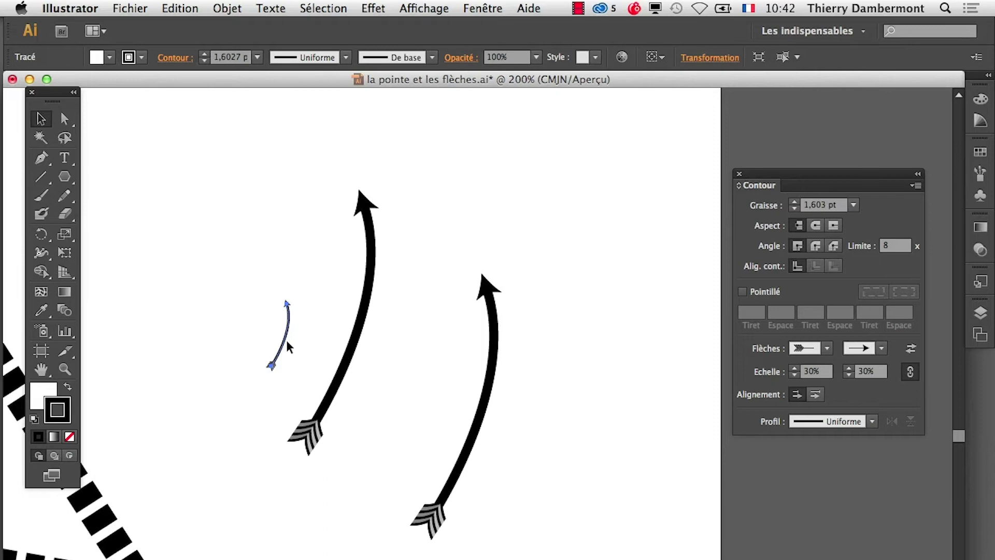
pyautogui.press('super+z')
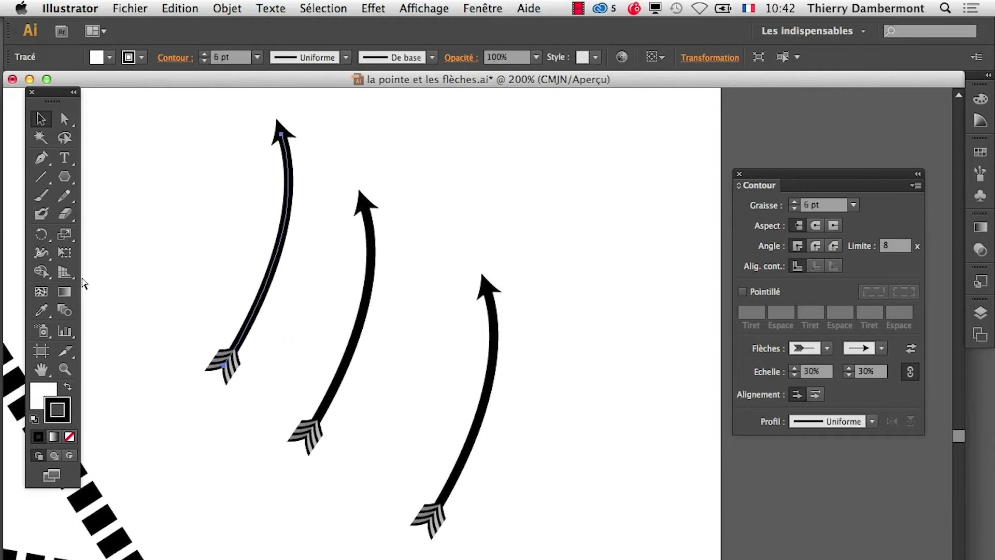
# - Deselect the arrow and turn off Mise à l'échelle des contours et des effets in the Scale tool's options
pyautogui.click(64, 254)
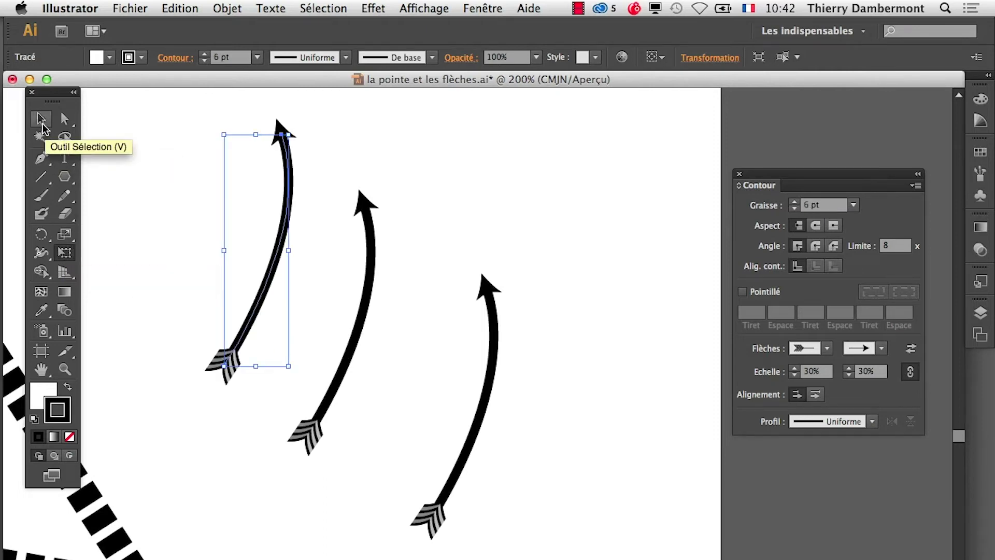
pyautogui.click(41, 118)
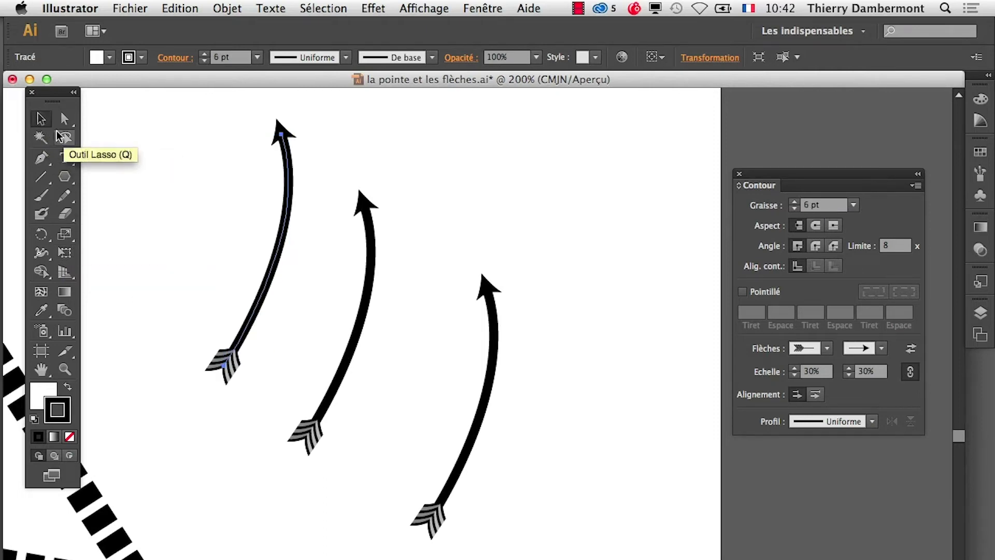
pyautogui.click(202, 195)
pyautogui.doubleClick(64, 233)
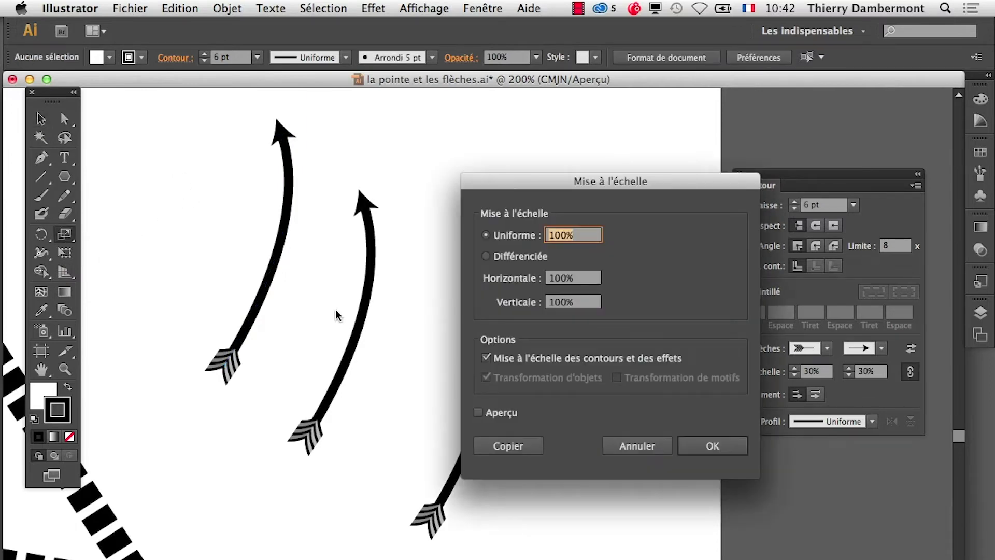
pyautogui.click(508, 358)
pyautogui.click(713, 446)
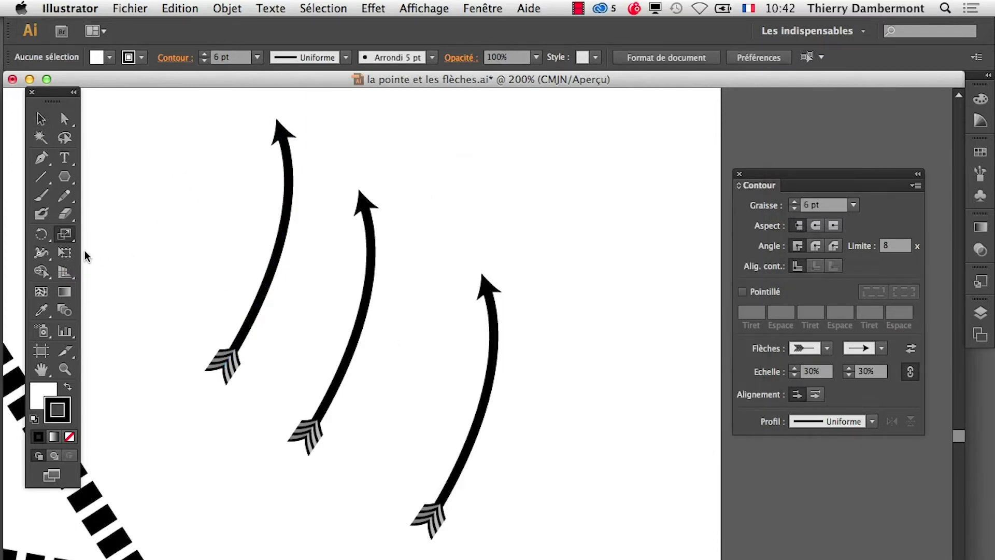
# - Try shrinking the leftmost arrow with Free Transform while stroke and effect scaling is off, and undo the changes
pyautogui.click(41, 119)
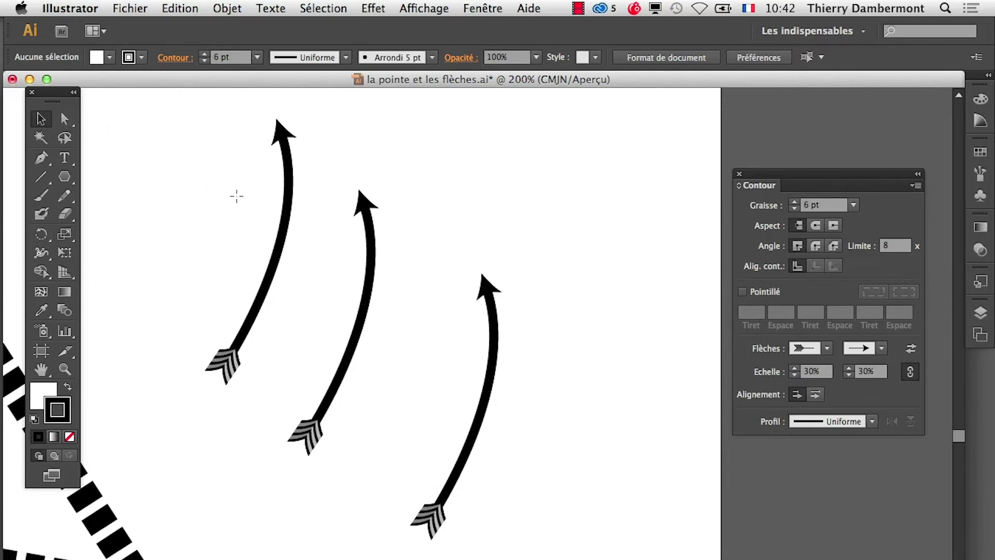
pyautogui.click(279, 238)
pyautogui.click(64, 252)
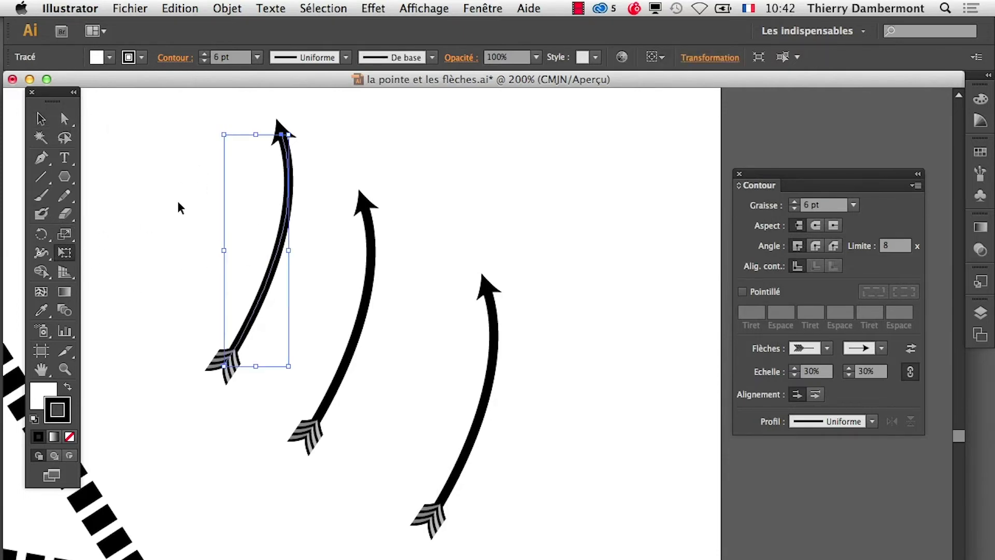
pyautogui.moveTo(224, 135); pyautogui.dragTo(286, 284)
pyautogui.press('v')
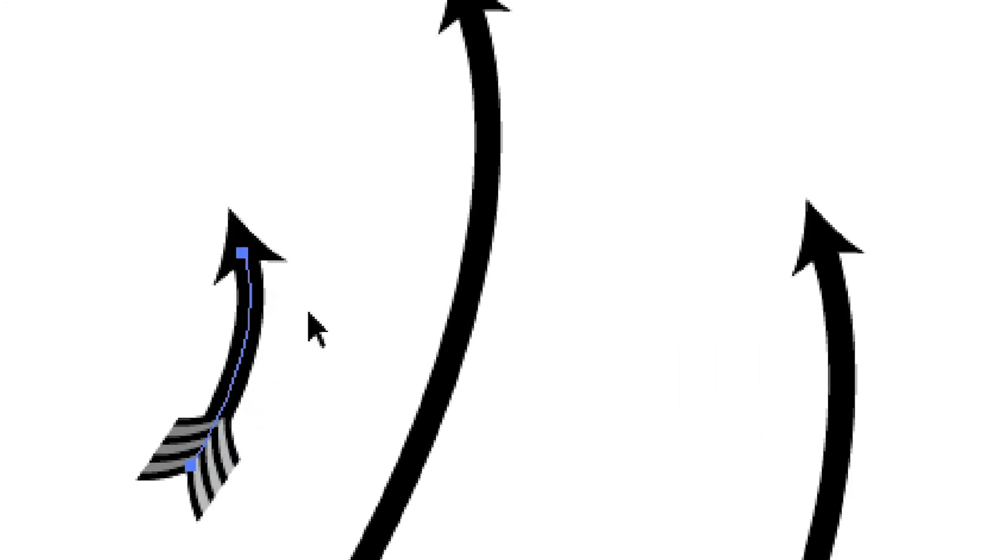
pyautogui.press('e')
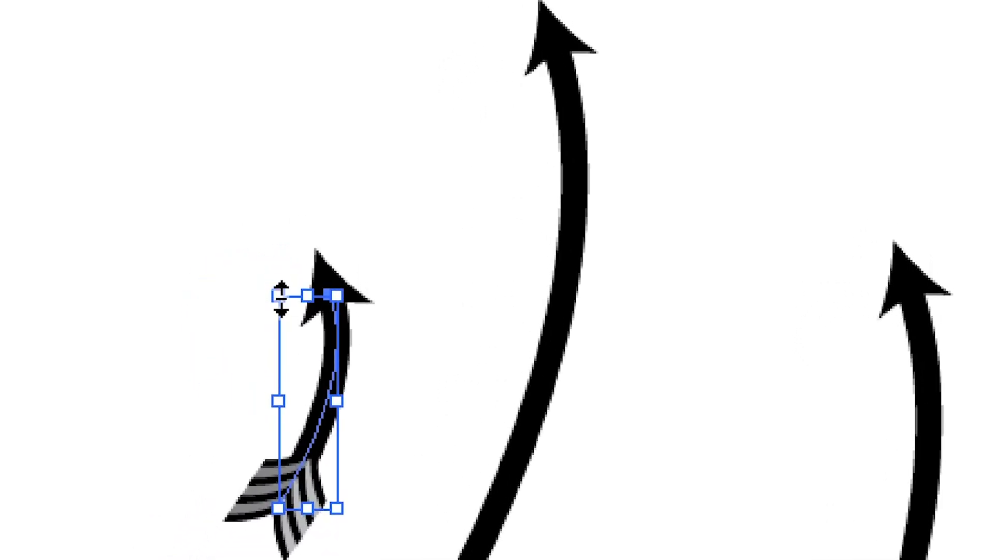
pyautogui.moveTo(280, 297); pyautogui.dragTo(284, 306)
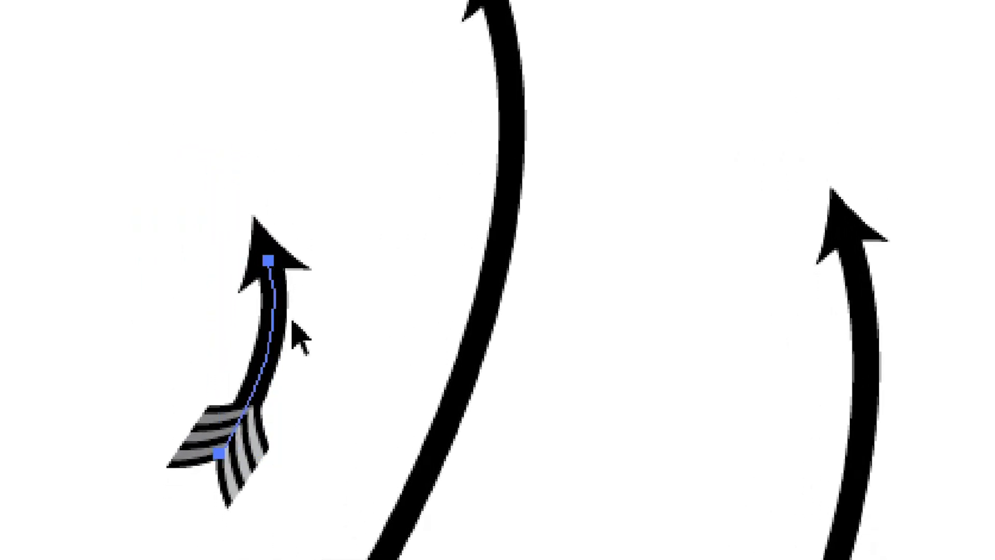
pyautogui.hotkey('ctrl', 'z')
pyautogui.hotkey('ctrl', 'z')
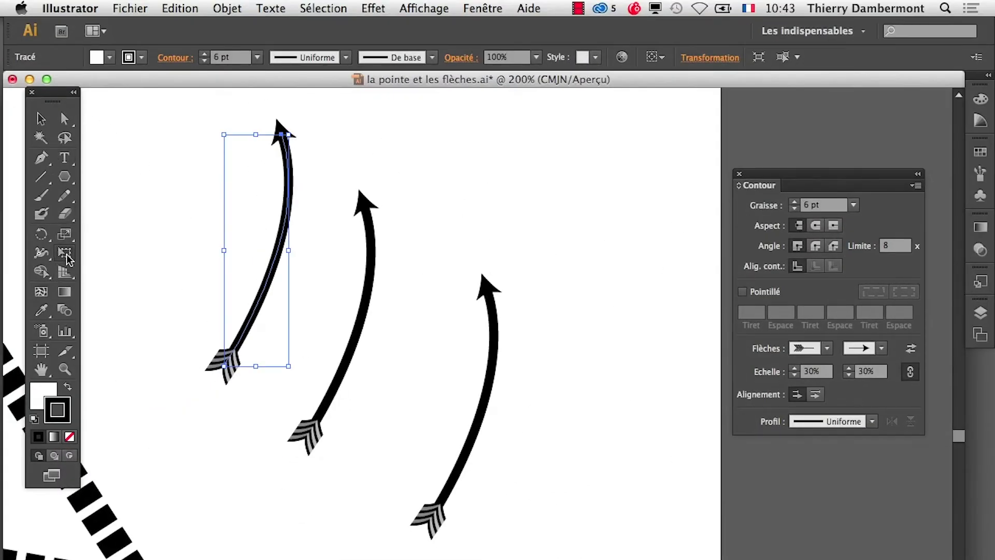
# - Check the Mise à l'échelle des contours et des effets option in the Scale tool's options without changing anything
pyautogui.click(64, 237)
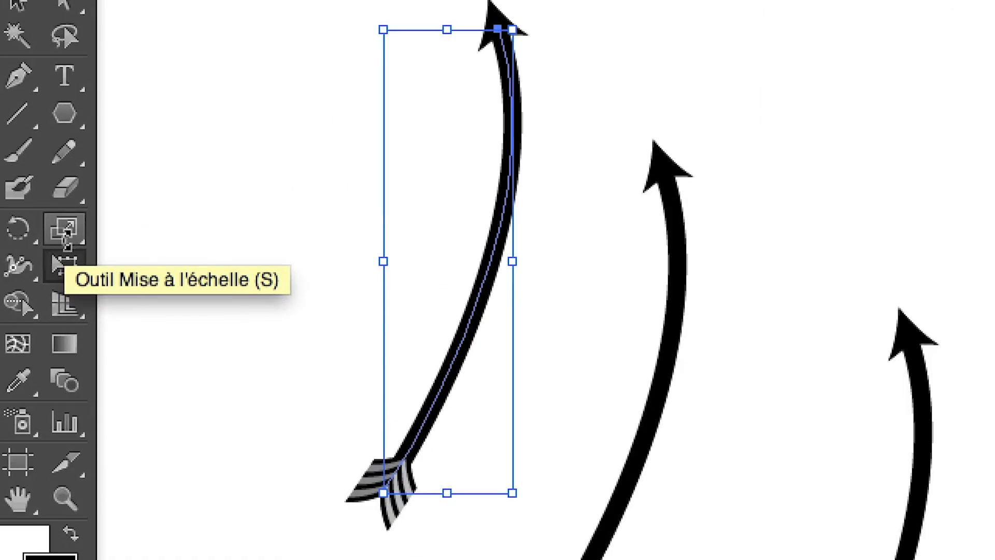
pyautogui.doubleClick(64, 232)
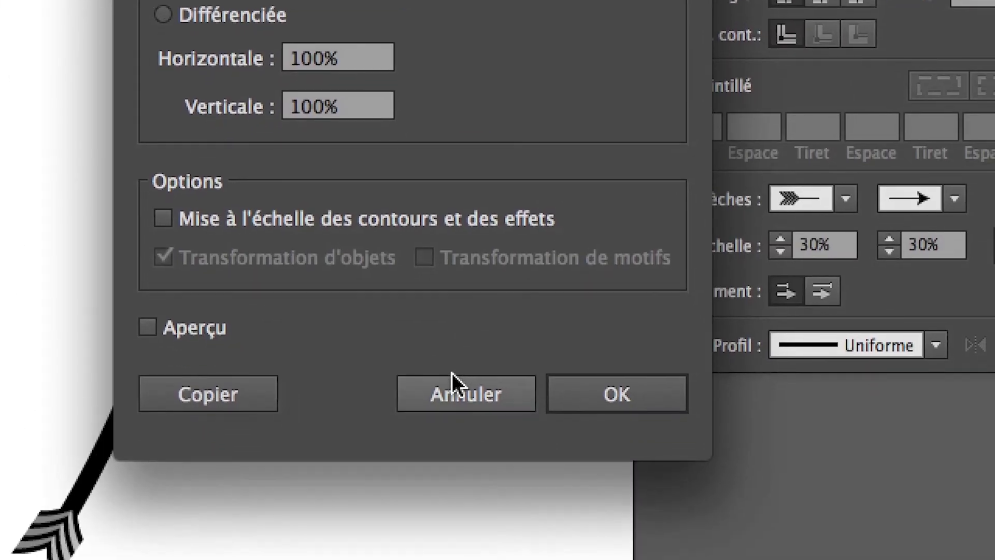
pyautogui.click(455, 383)
# - Turn on Mise à l'échelle des contours et des effets in the Général preferences
pyautogui.click(67, 17)
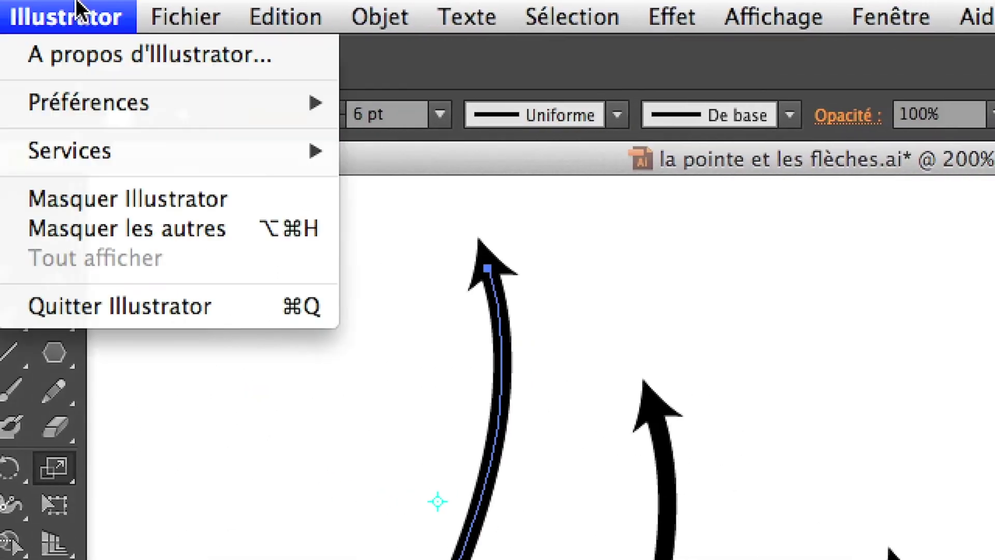
pyautogui.moveTo(81, 96)
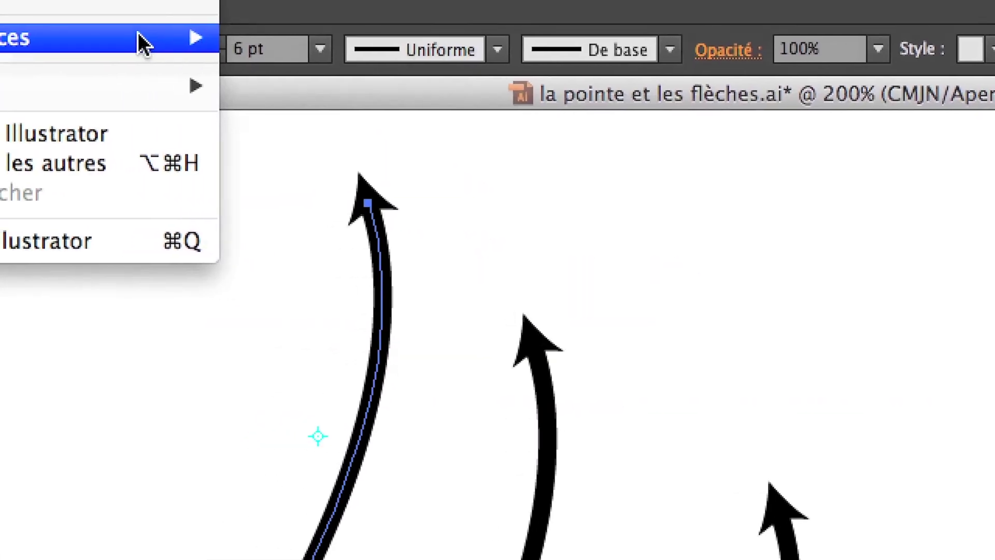
pyautogui.moveTo(237, 26)
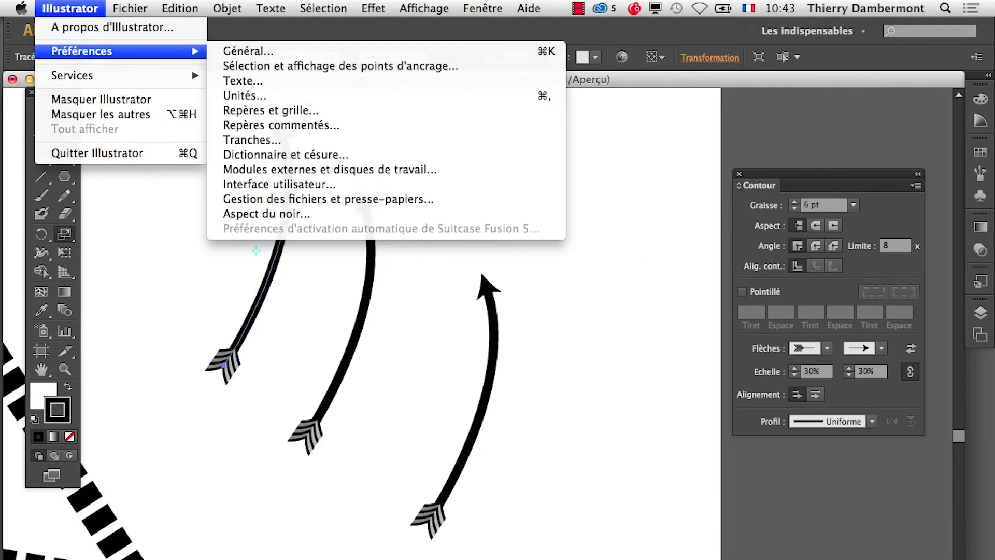
pyautogui.click(249, 51)
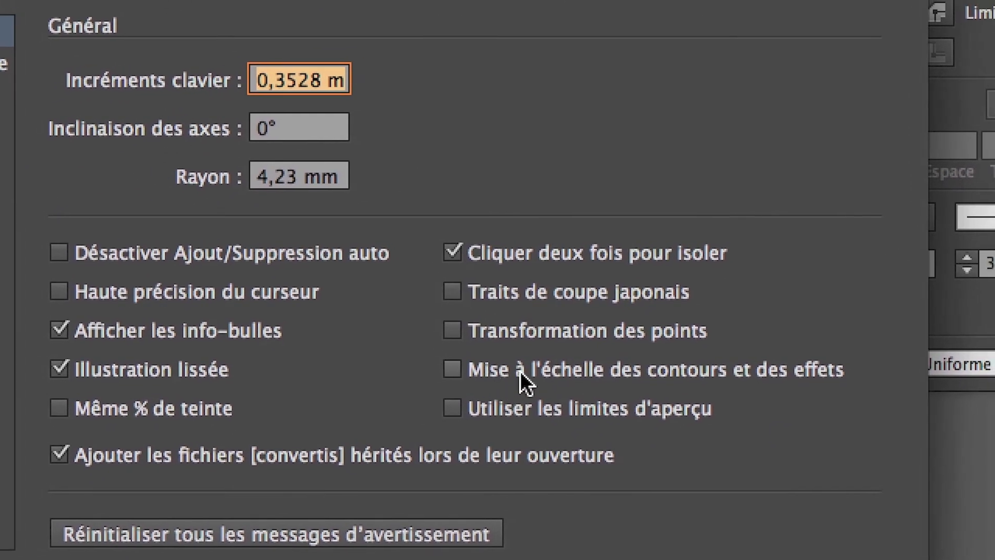
pyautogui.click(530, 371)
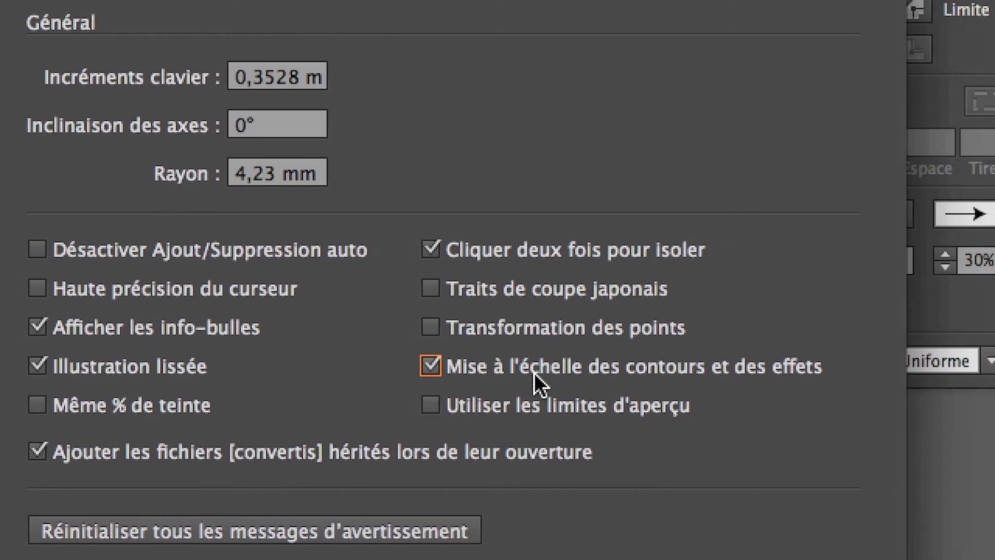
pyautogui.click(527, 372)
pyautogui.click(525, 372)
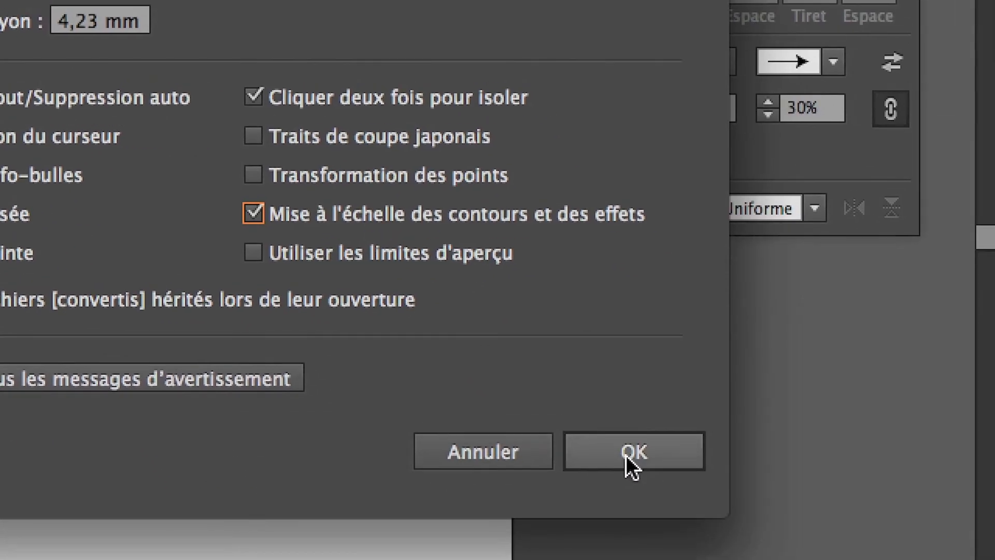
pyautogui.click(697, 467)
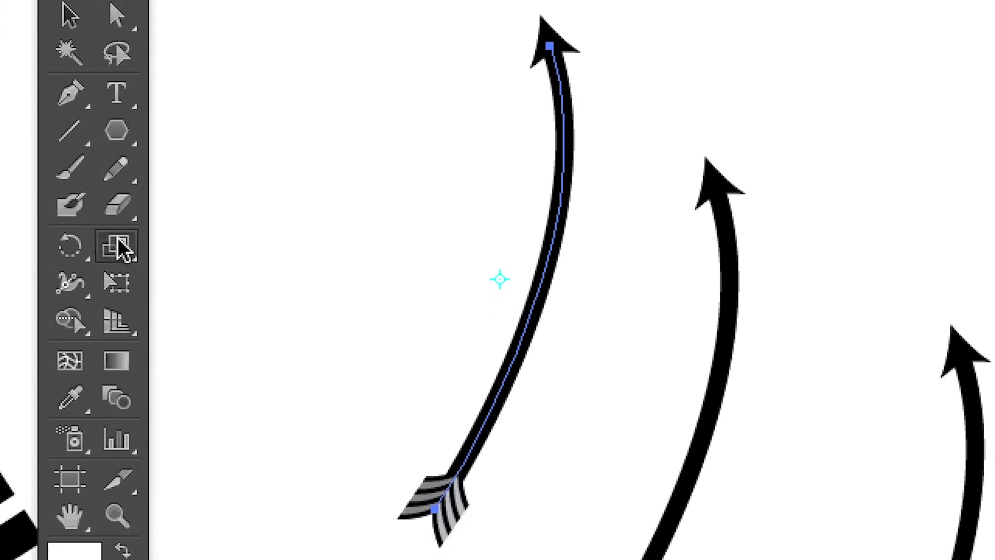
# - Shrink the leftmost arrow proportionally to about 28% of its size with Free Transform, and inspect it with its bounding box hidden
pyautogui.click(65, 411)
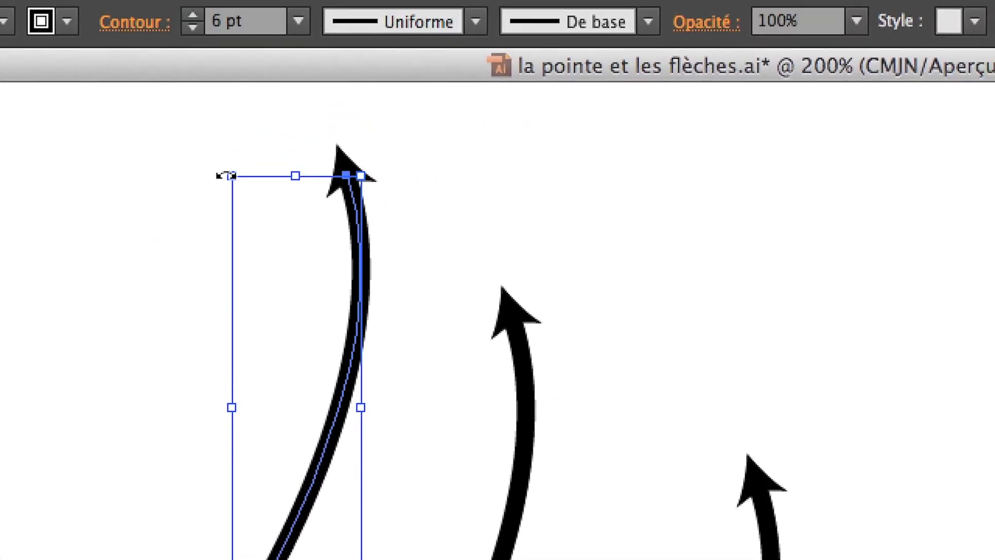
pyautogui.moveTo(435, 22); pyautogui.dragTo(556, 306)
pyautogui.moveTo(271, 274); pyautogui.dragTo(285, 309)
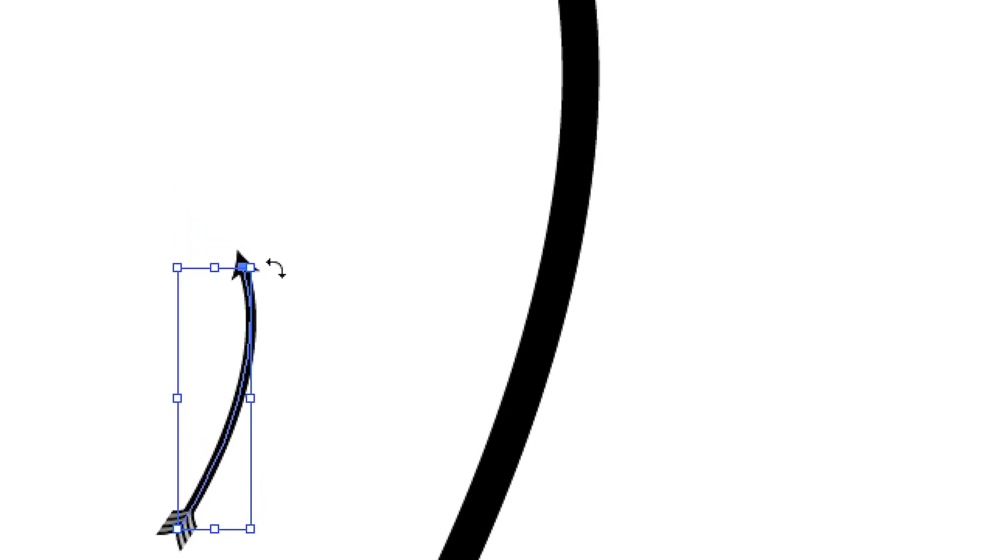
pyautogui.hotkey('ctrl', 'shift', 'b')
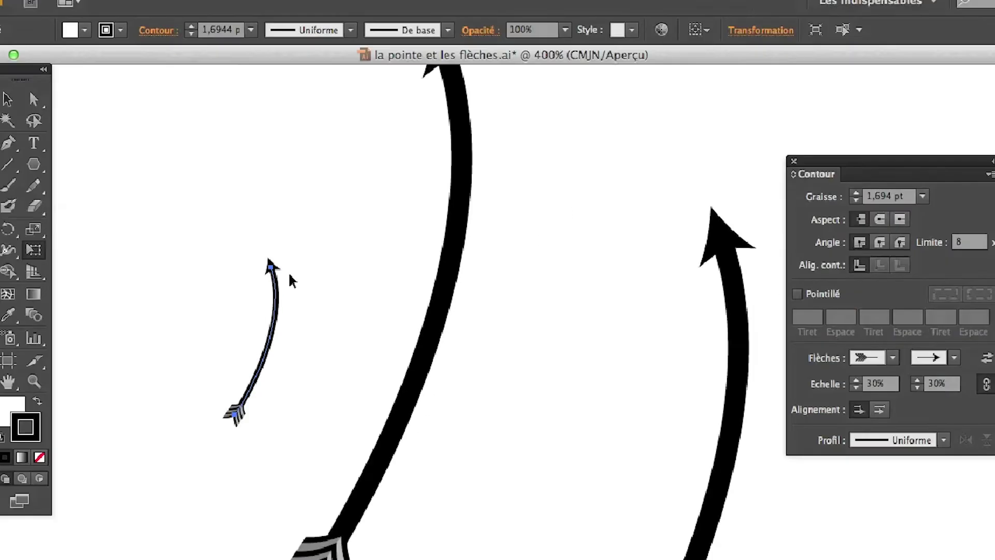
pyautogui.hotkey('ctrl', 'shift', 'b')
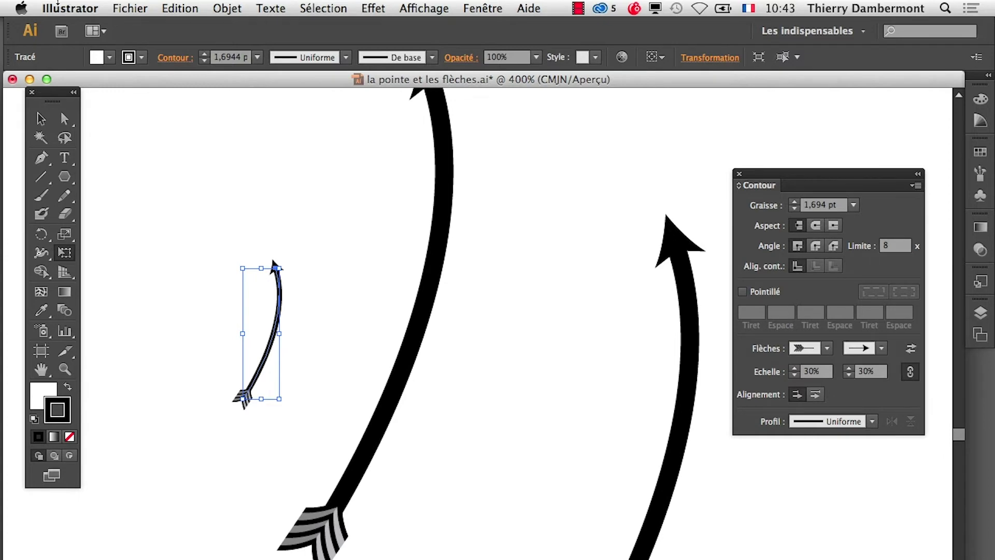
# - Check the stroke and effect scaling option in the Général preferences, and view the small arrow without its bounding box
pyautogui.click(70, 8)
pyautogui.moveTo(119, 57)
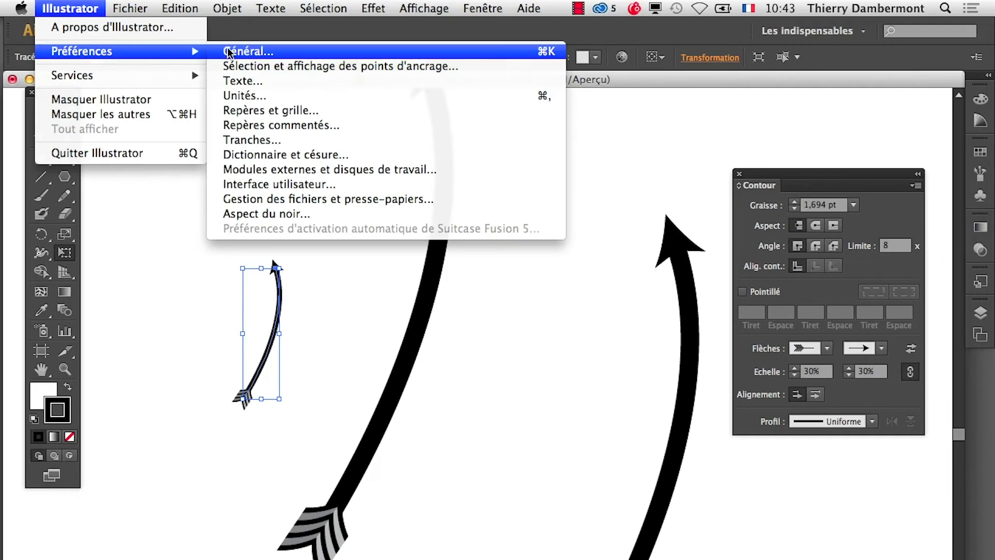
pyautogui.click(248, 51)
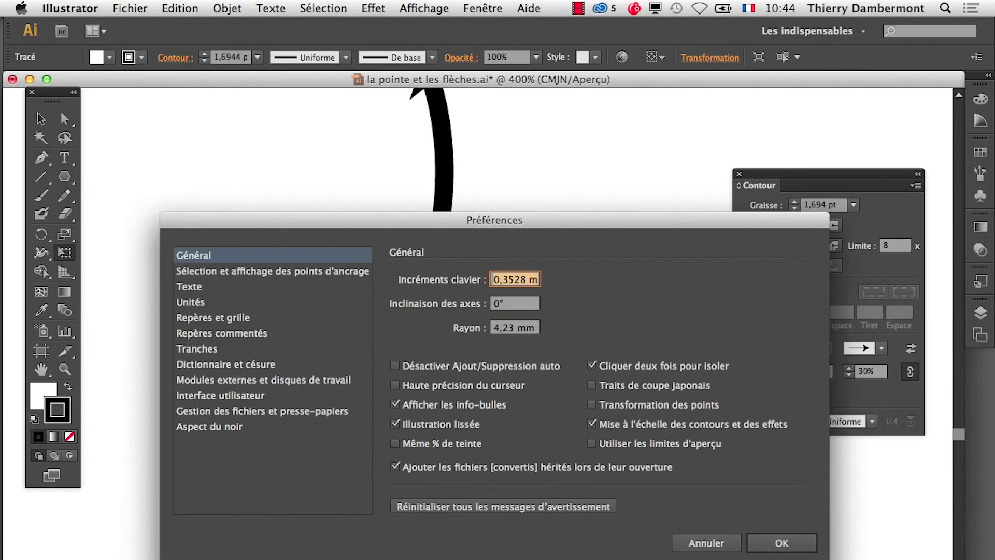
pyautogui.press('Return')
pyautogui.press('super+shift+b')
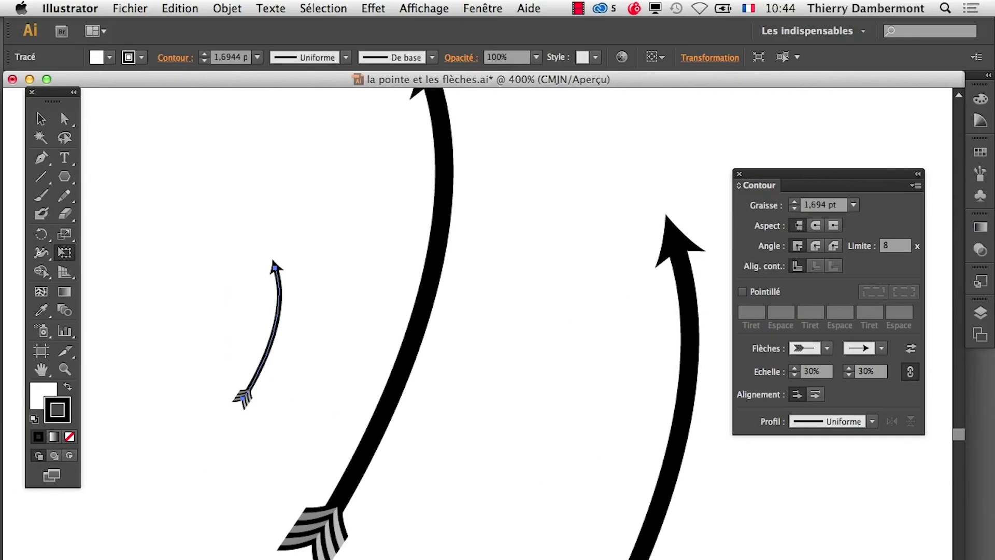
# - Turn off Mise à l'échelle des contours et des effets in the Général preferences
pyautogui.click(60, 111)
pyautogui.click(64, 7)
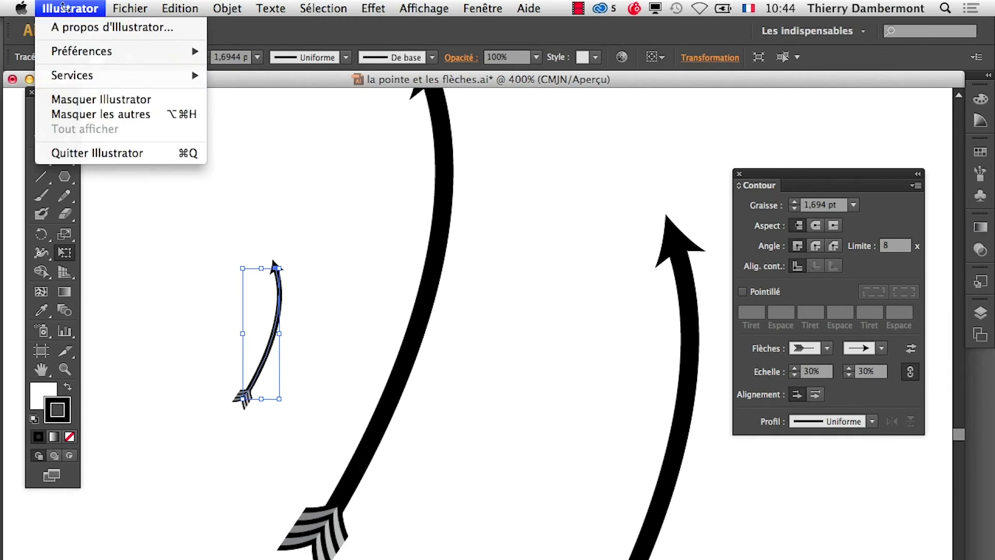
pyautogui.moveTo(78, 49)
pyautogui.click(310, 51)
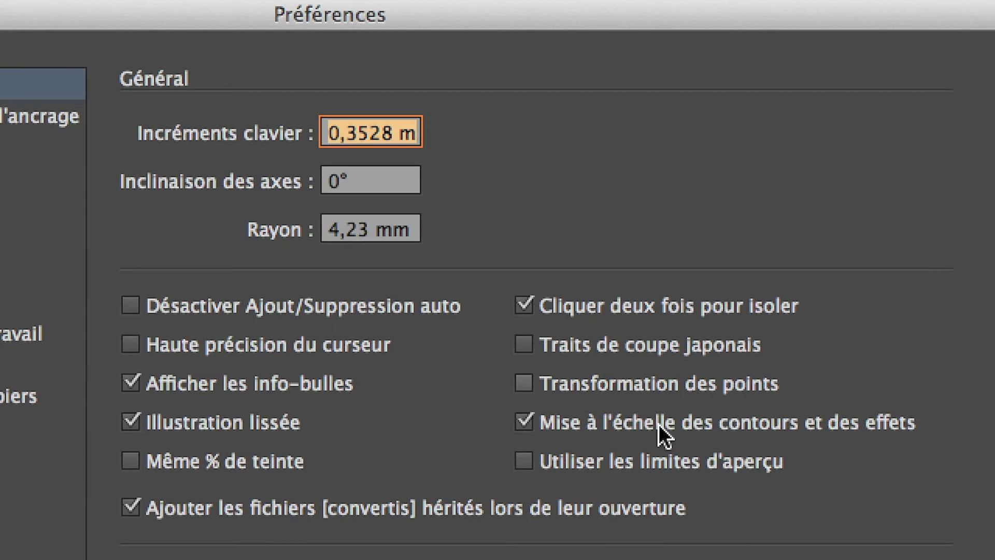
pyautogui.click(659, 425)
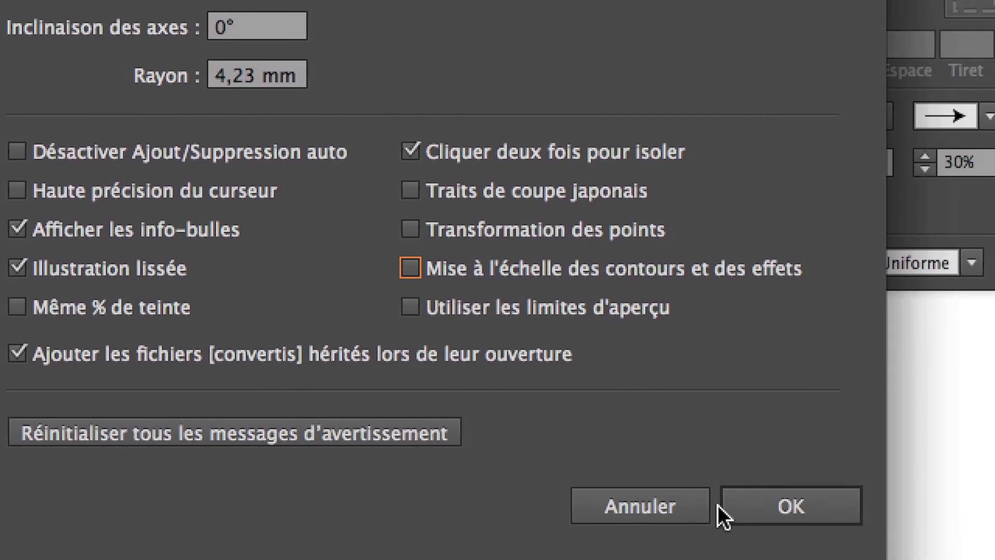
pyautogui.click(742, 508)
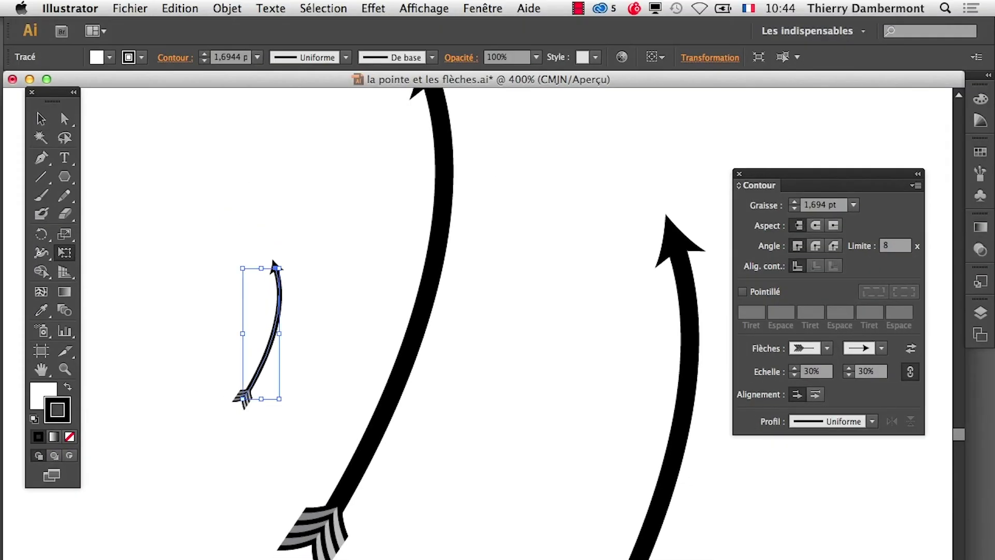
# - Select the rightmost full-size feathered arrow with the Selection tool
pyautogui.scroll(-2, 486, 431)
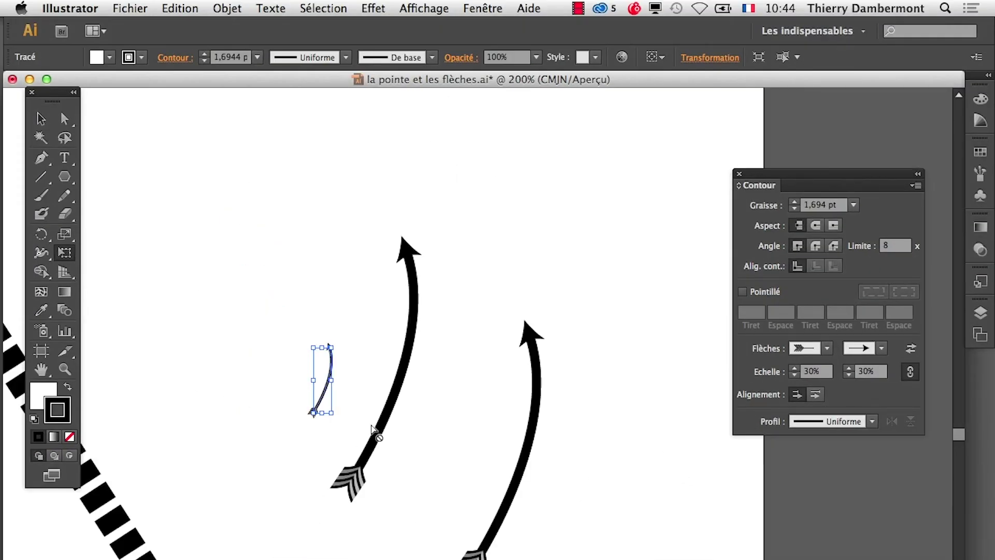
pyautogui.scroll(-1, 352, 430)
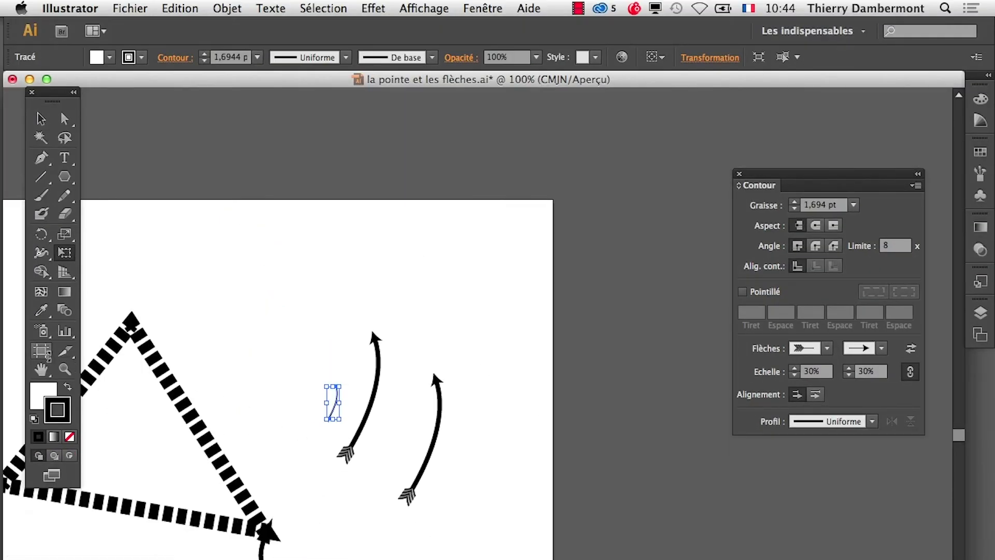
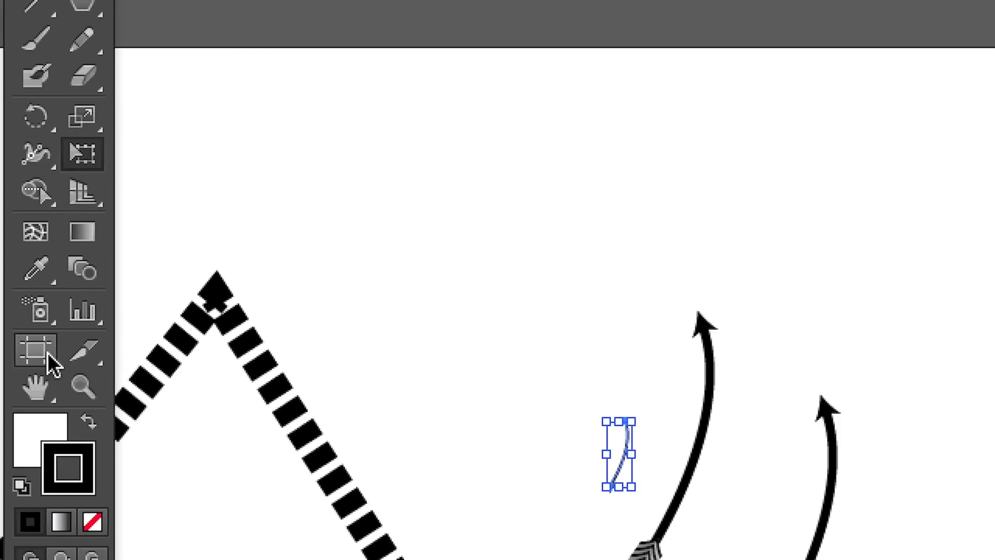
pyautogui.scroll(-1, 249, 392)
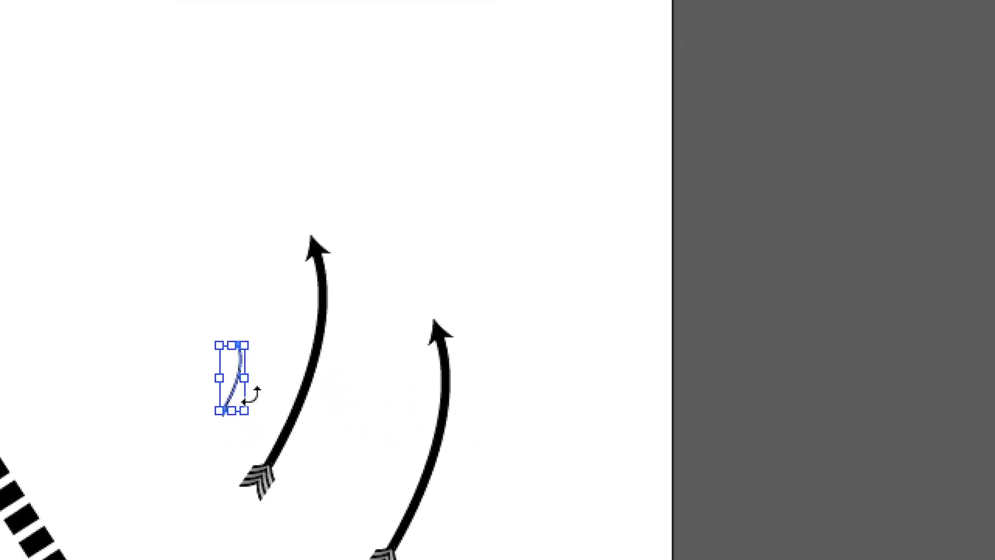
pyautogui.scroll(2, 251, 395)
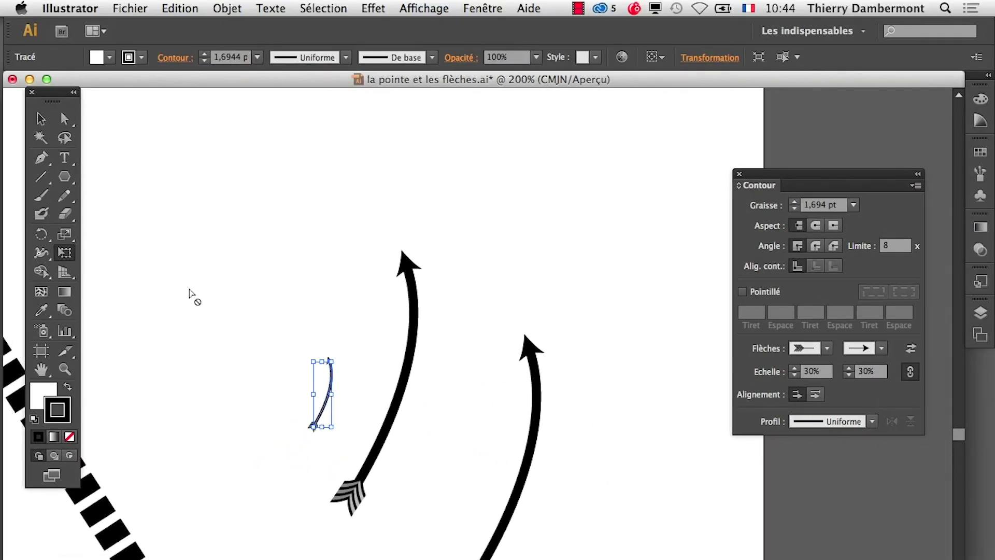
pyautogui.press('v')
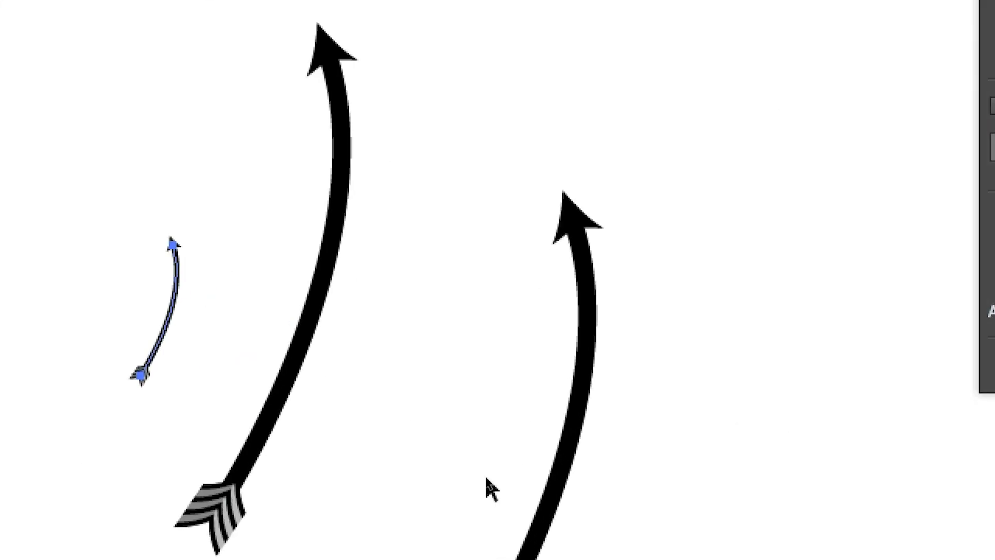
pyautogui.click(507, 490)
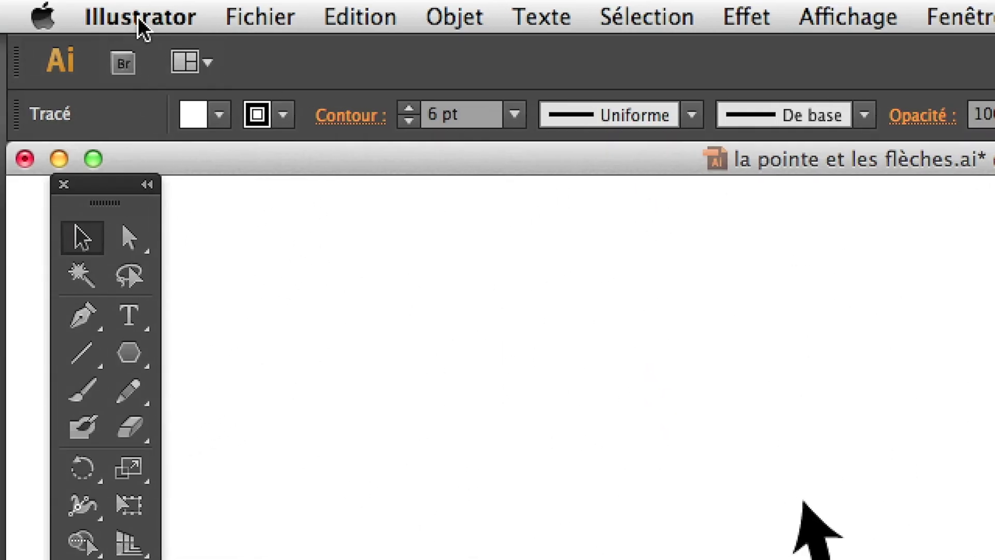
# - Check the state of Mise à l'échelle des contours et des effets in the Général preferences
pyautogui.click(139, 26)
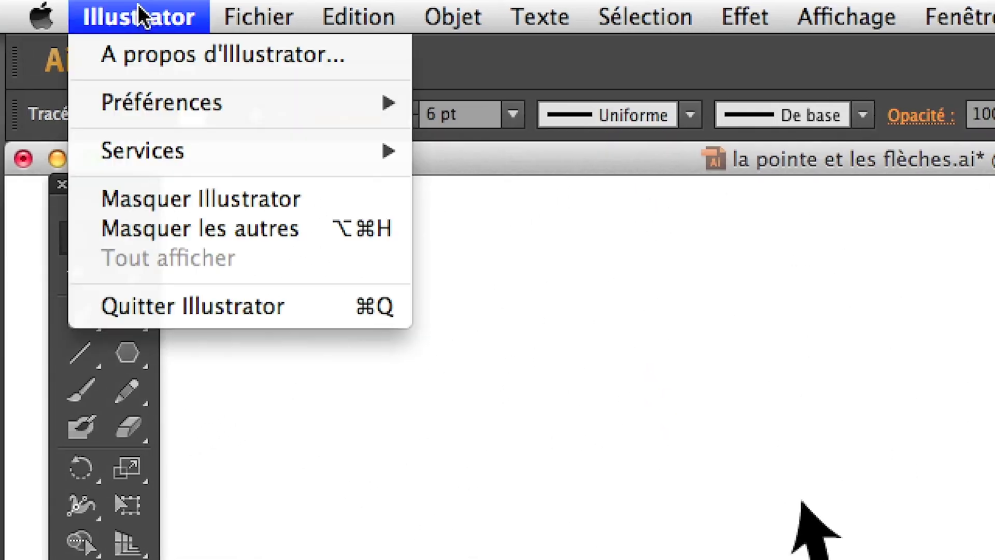
pyautogui.moveTo(305, 112)
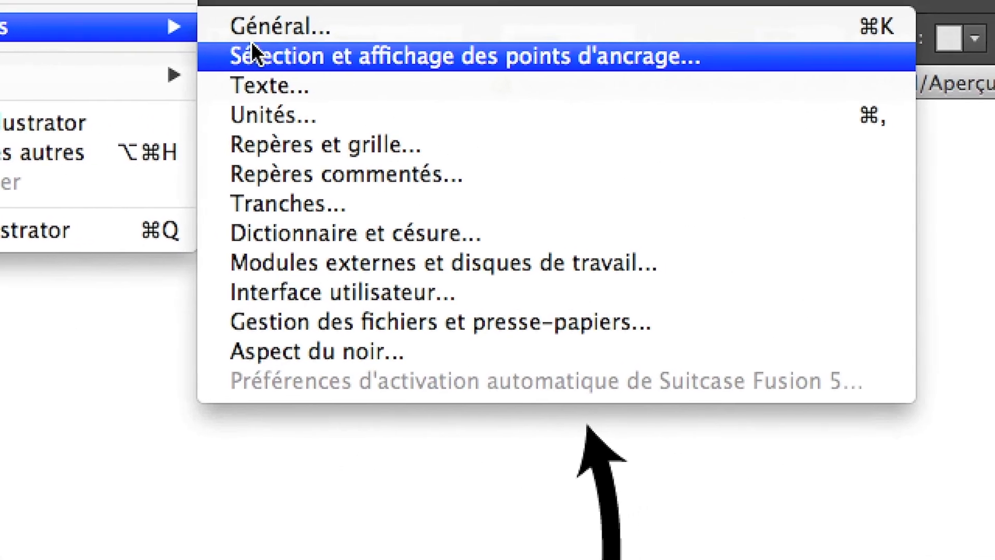
pyautogui.click(254, 34)
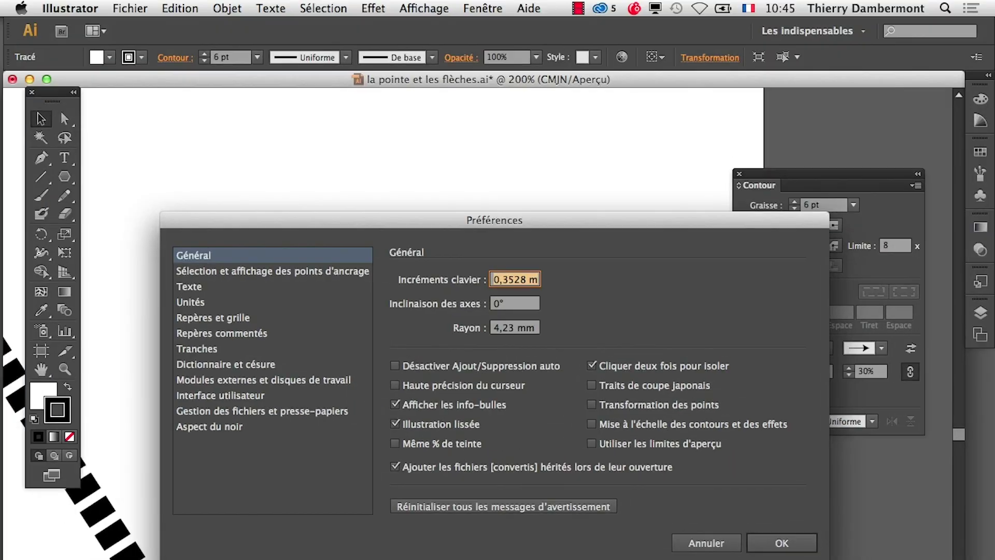
pyautogui.click(783, 543)
# - Shrink the rightmost arrow proportionally with Free Transform to about the small arrow's height, place it just left of that arrow, and deselect it
pyautogui.press('e')
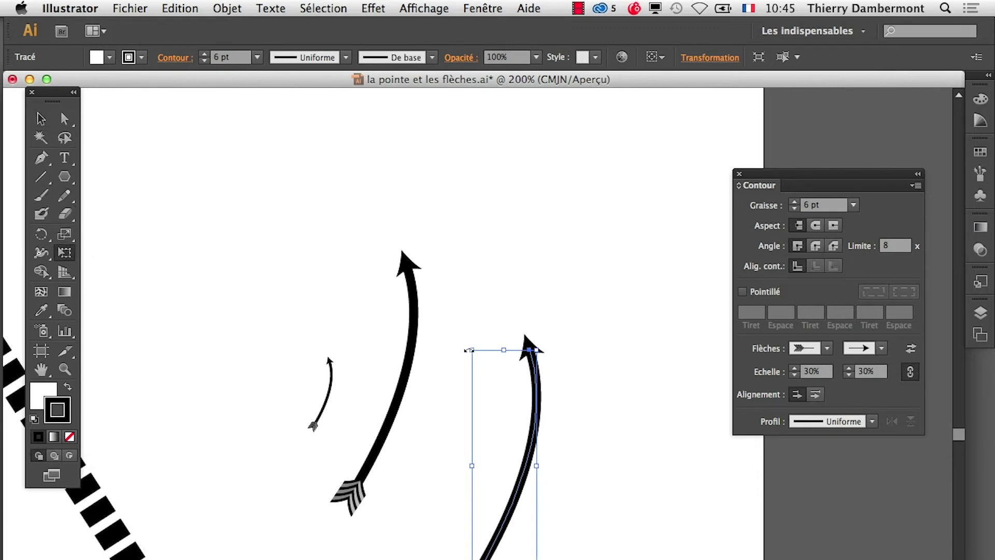
pyautogui.moveTo(468, 350); pyautogui.dragTo(551, 485)
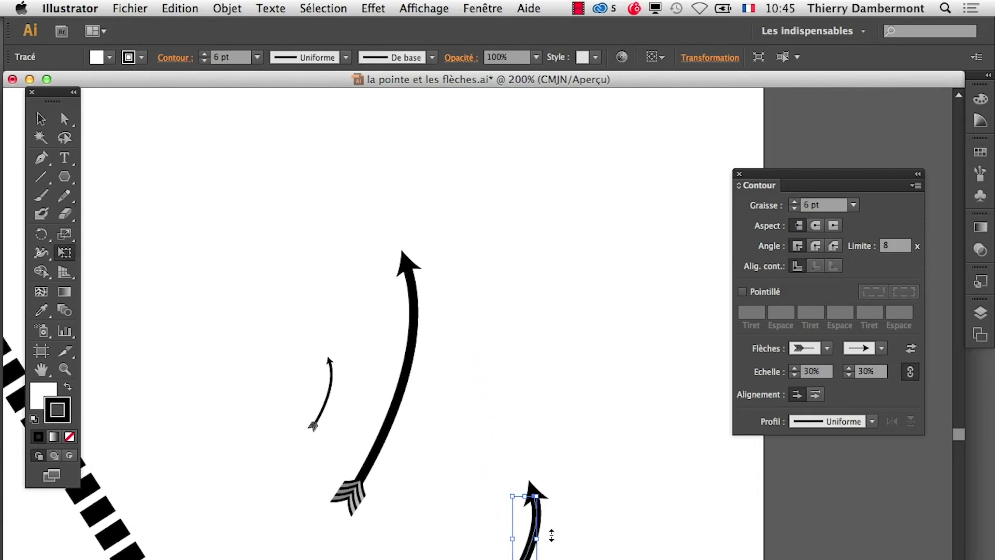
pyautogui.moveTo(532, 546); pyautogui.dragTo(296, 389)
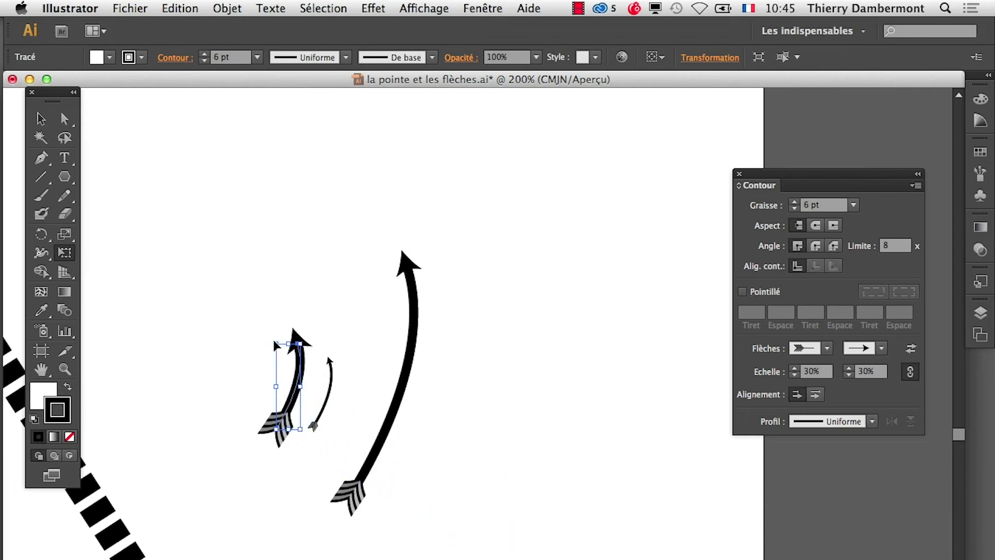
pyautogui.moveTo(275, 344); pyautogui.dragTo(300, 386)
pyautogui.scroll(2, 307, 388)
pyautogui.scroll(1, 309, 391)
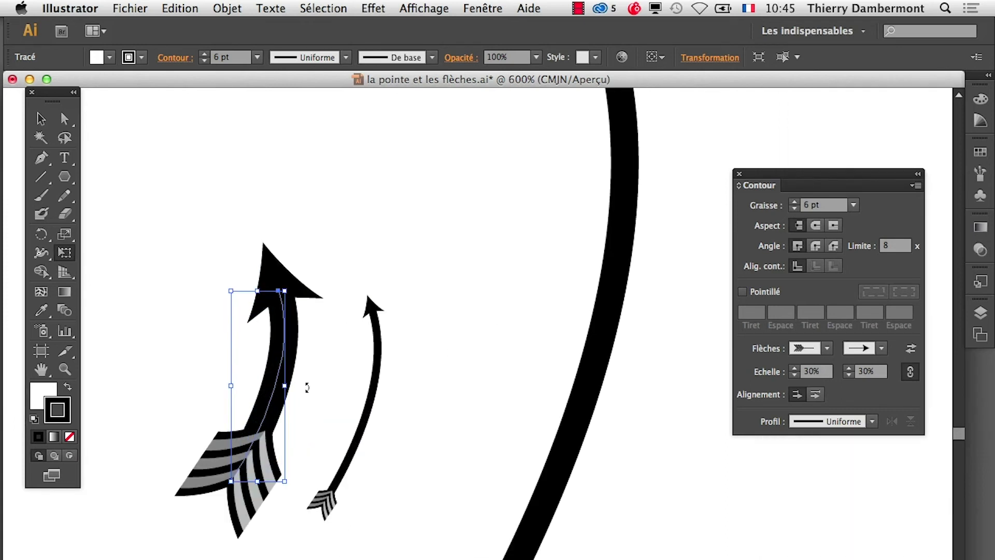
pyautogui.click(204, 367)
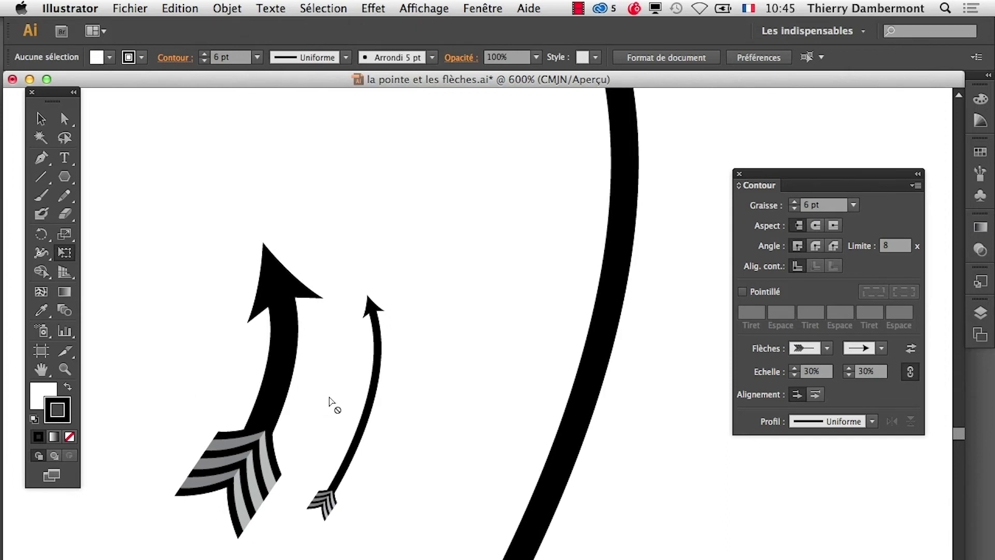
# - Select the full-size feathered arrow beside the two small resized arrows
pyautogui.scroll(-2, 326, 395)
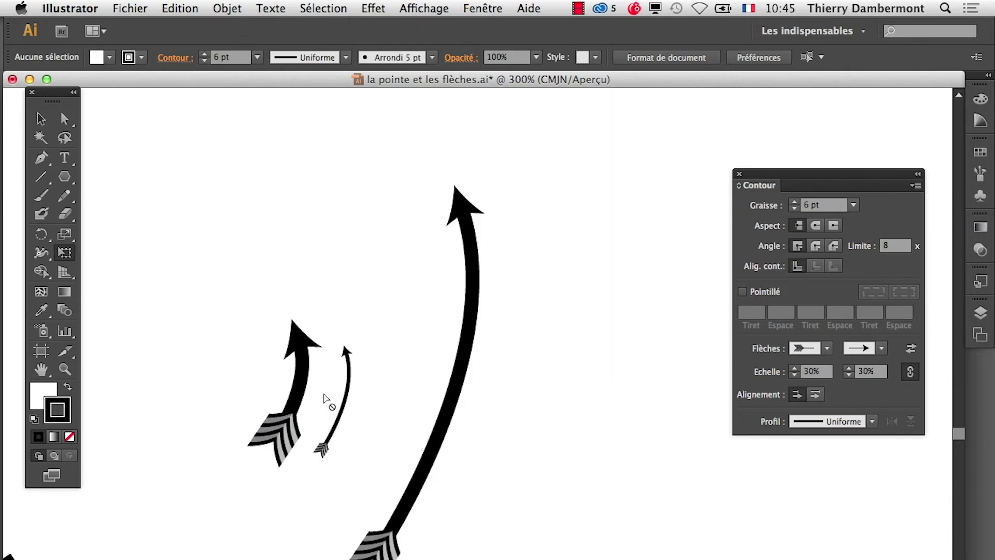
pyautogui.scroll(-1, 324, 398)
pyautogui.click(412, 393)
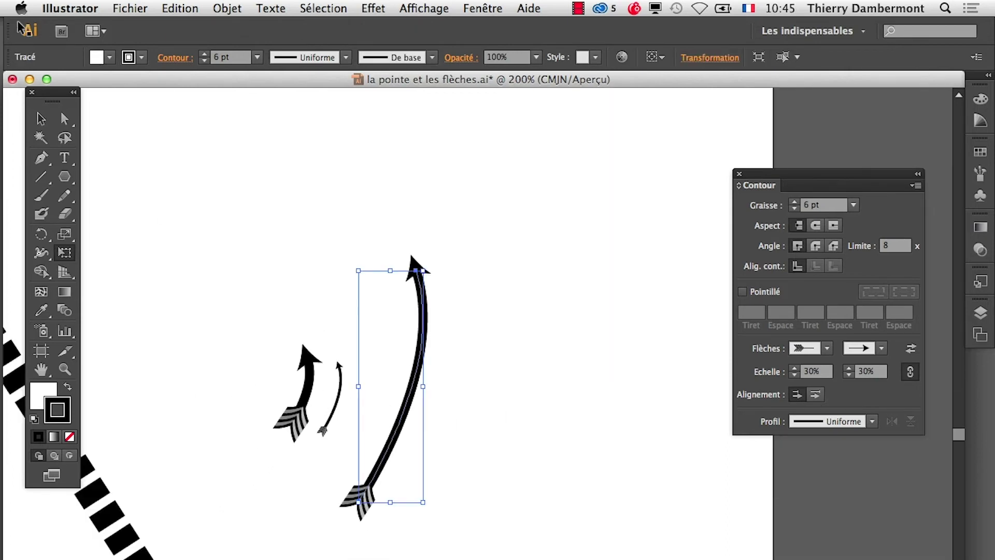
# - Check the state of Mise à l'échelle des contours et des effets in the Général preferences while the large arrow is selected
pyautogui.click(62, 9)
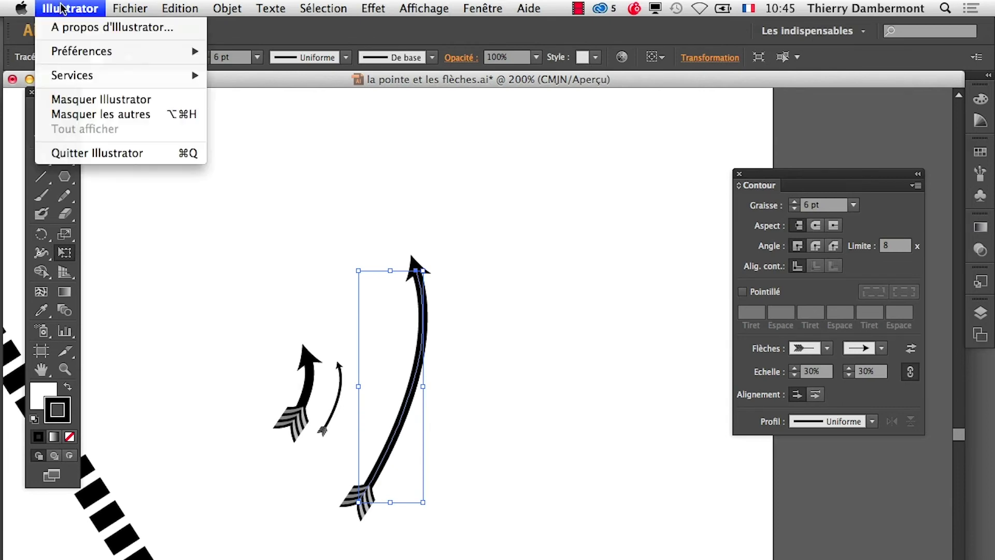
pyautogui.moveTo(130, 51)
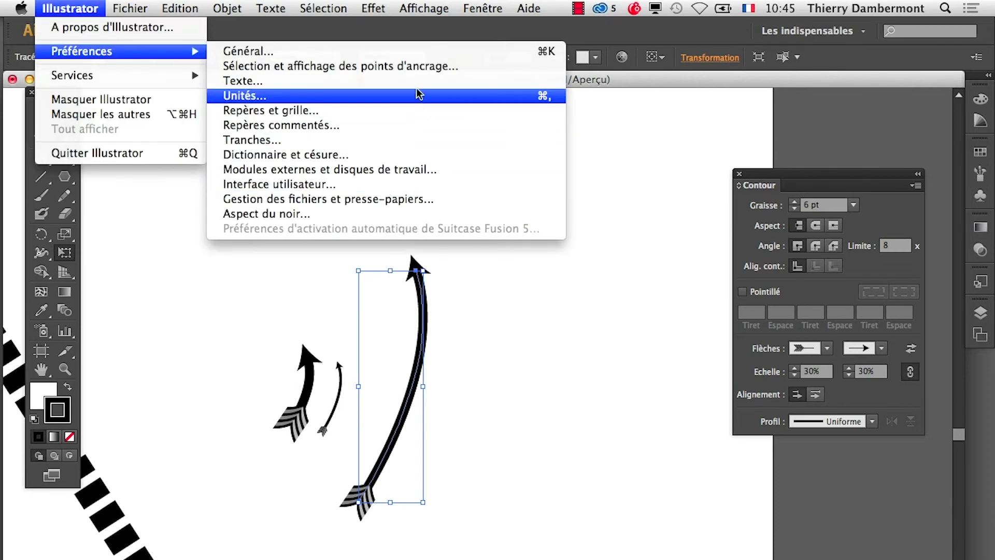
pyautogui.click(415, 52)
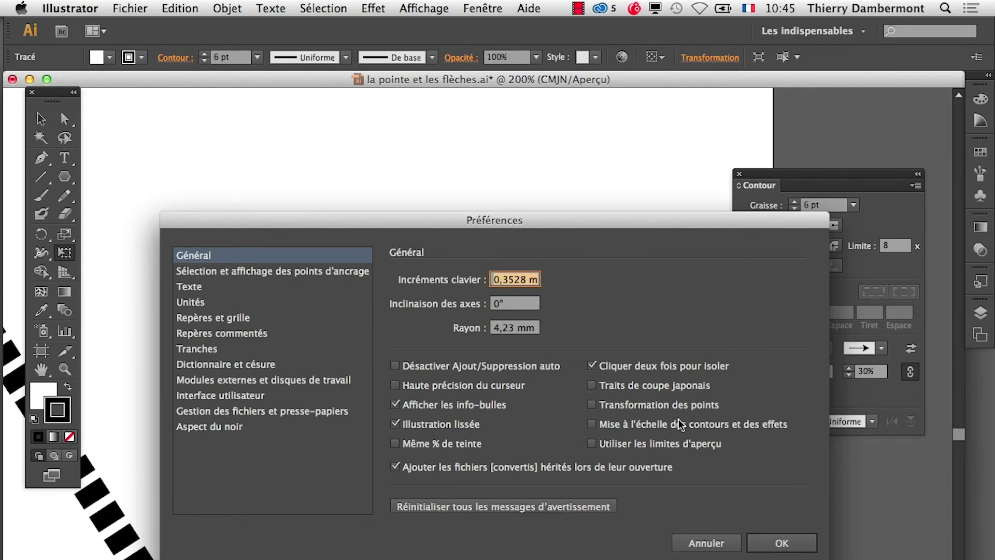
pyautogui.click(710, 544)
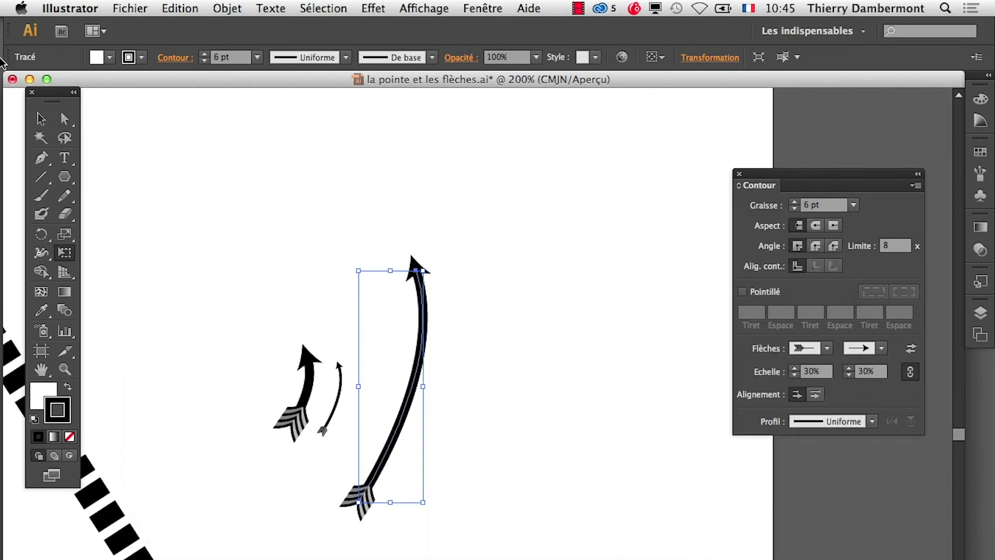
# - Move the toolbox nearer the arrows and try a uniform 50% Scale on the selected arrow with Aperçu turned on
pyautogui.moveTo(49, 99); pyautogui.dragTo(226, 158)
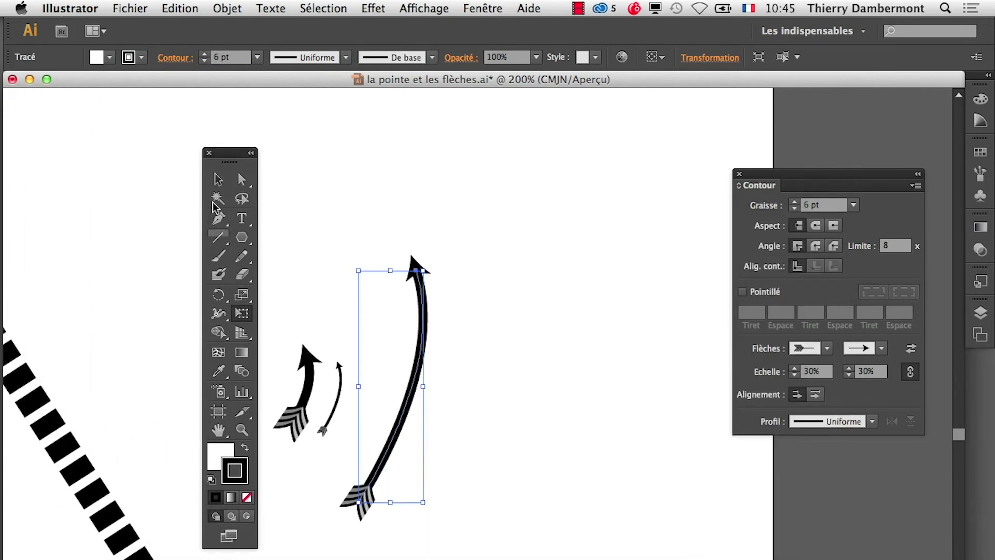
pyautogui.click(245, 314)
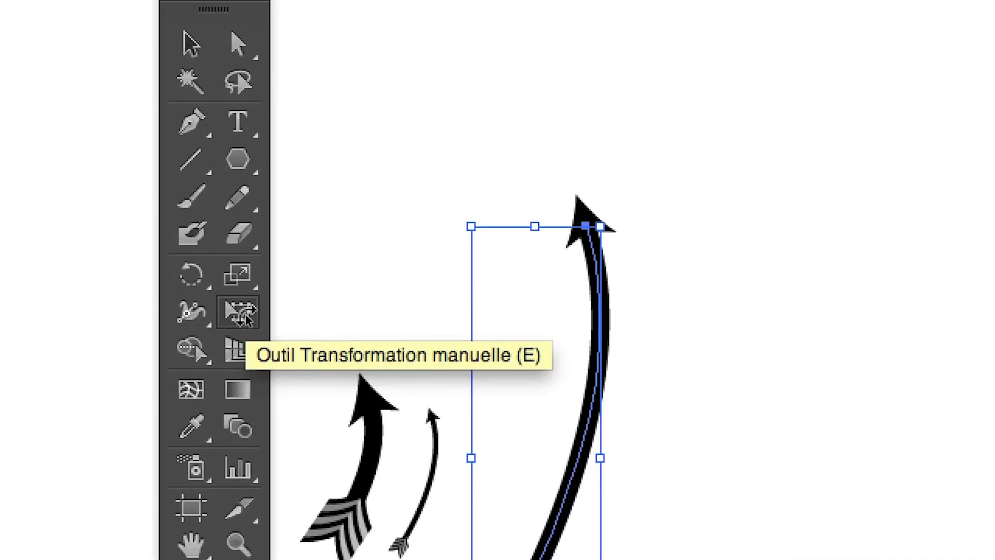
pyautogui.click(243, 301)
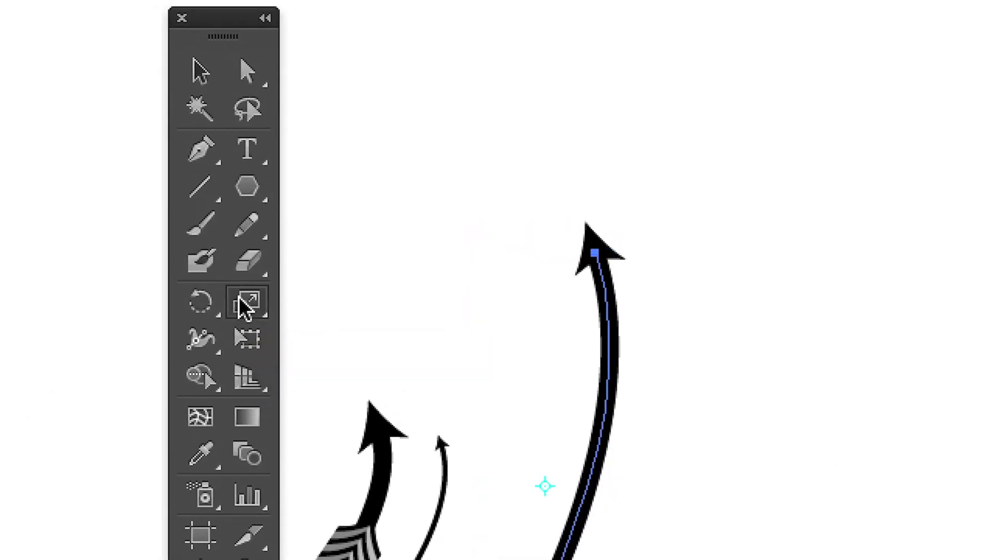
pyautogui.doubleClick(246, 308)
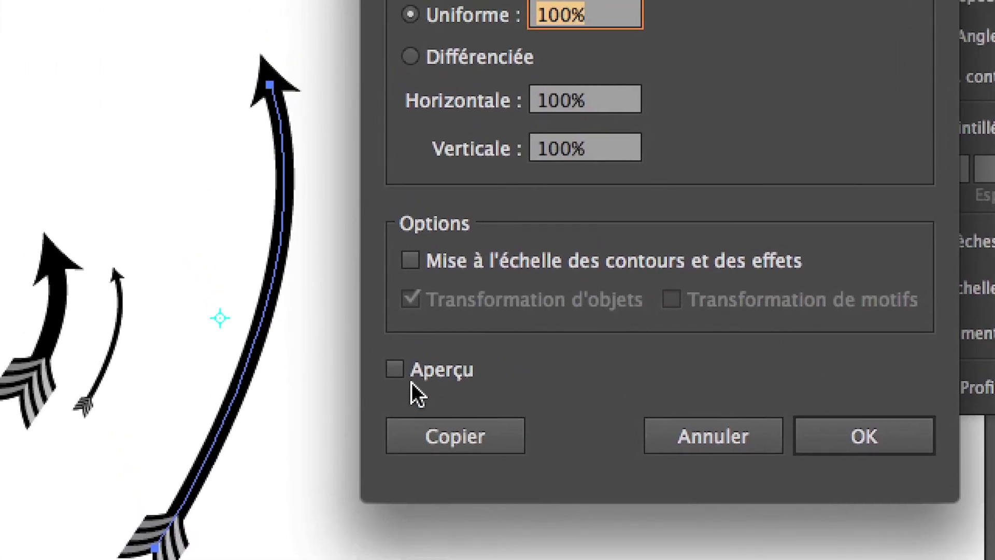
pyautogui.click(378, 296)
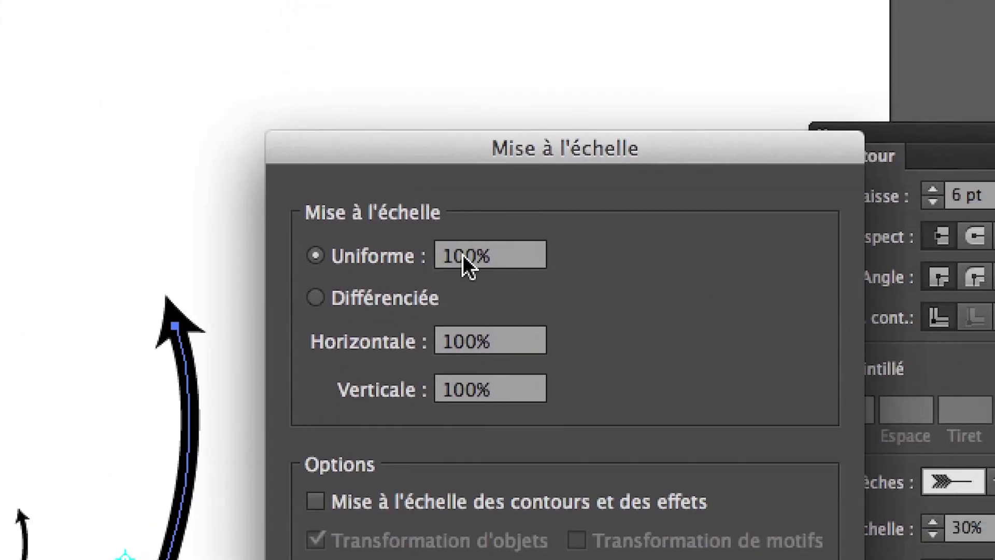
pyautogui.click(466, 254)
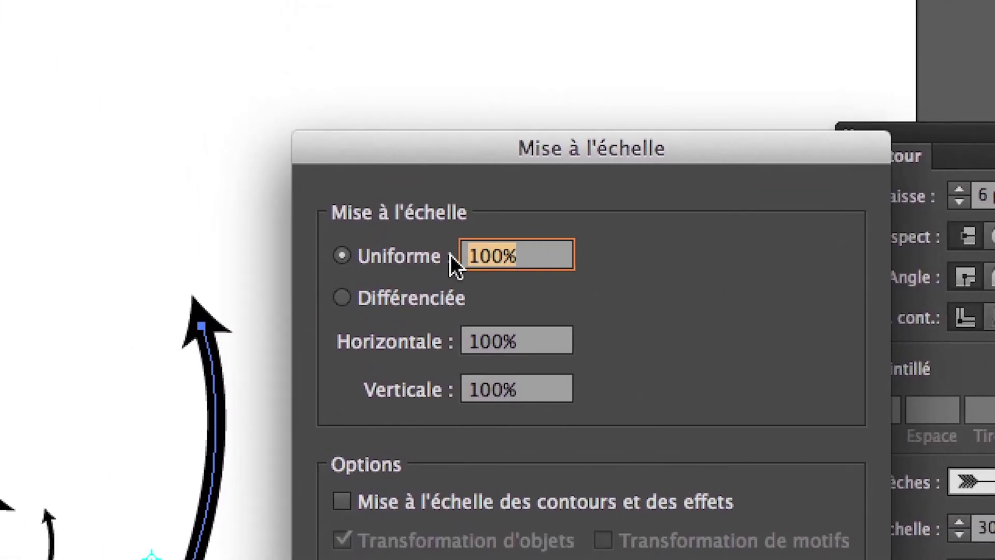
pyautogui.write('50')
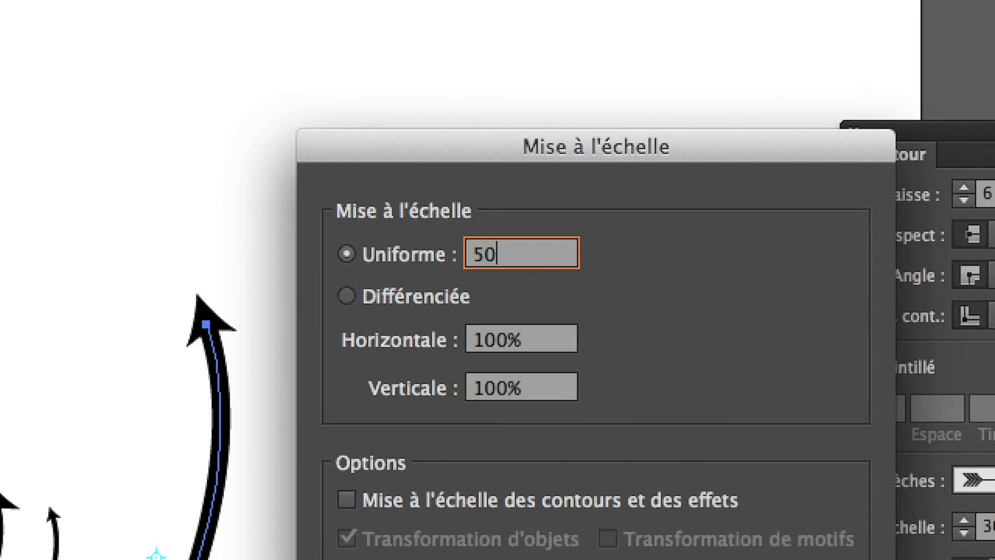
pyautogui.press('Tab')
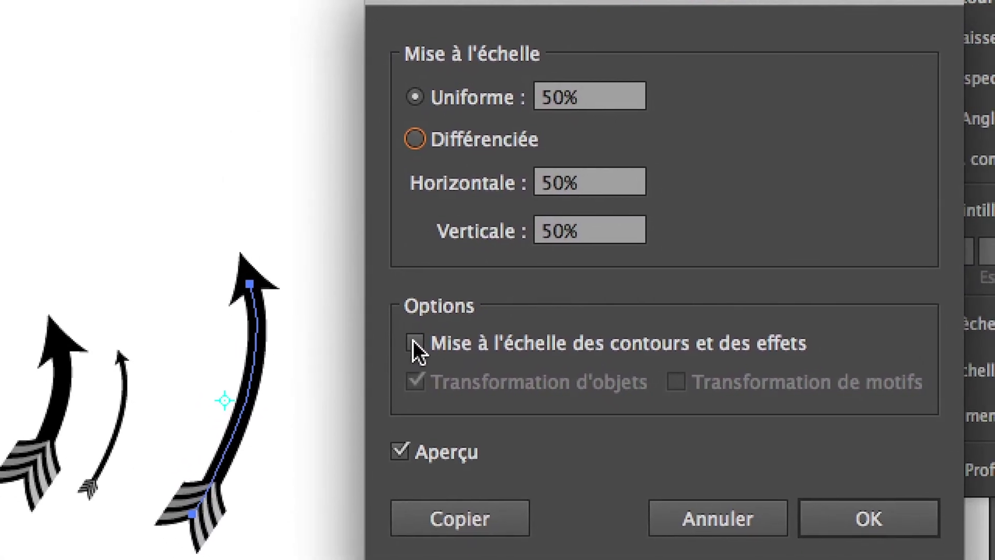
# - Compare the 50% scale preview with and without Mise à l'échelle des contours et des effets, and cancel the scaling
pyautogui.click(347, 500)
pyautogui.click(413, 343)
pyautogui.click(413, 343)
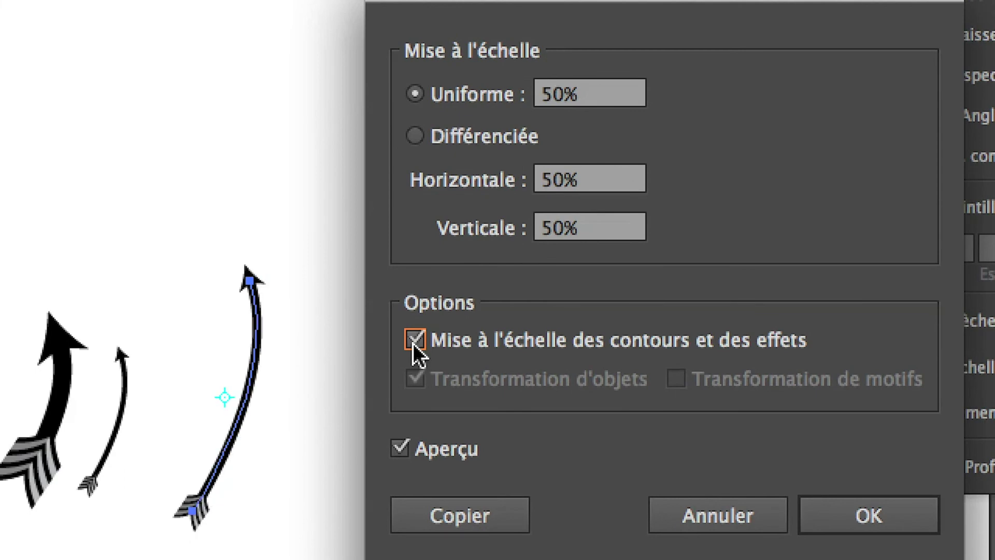
pyautogui.click(412, 343)
pyautogui.click(413, 343)
pyautogui.click(412, 343)
pyautogui.click(412, 343)
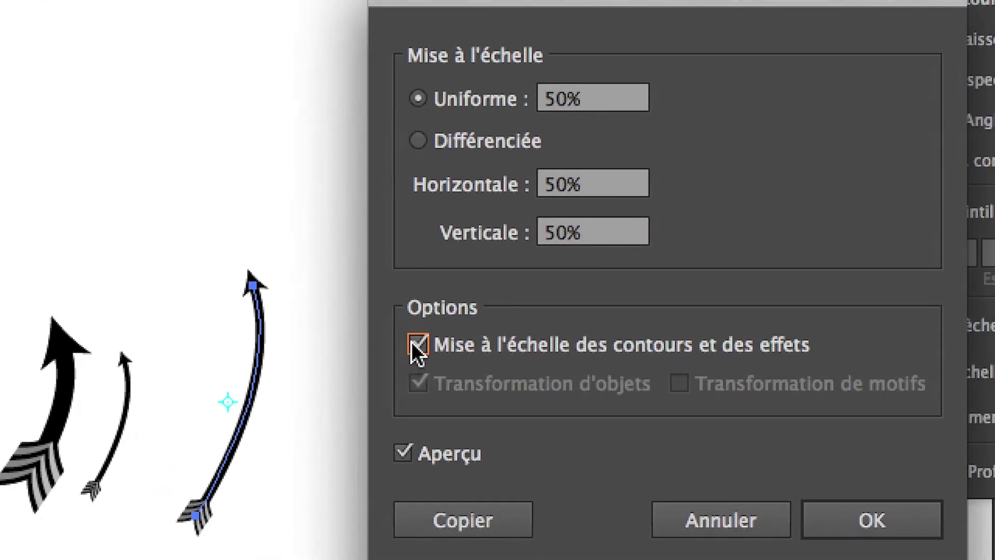
pyautogui.click(413, 343)
pyautogui.click(414, 344)
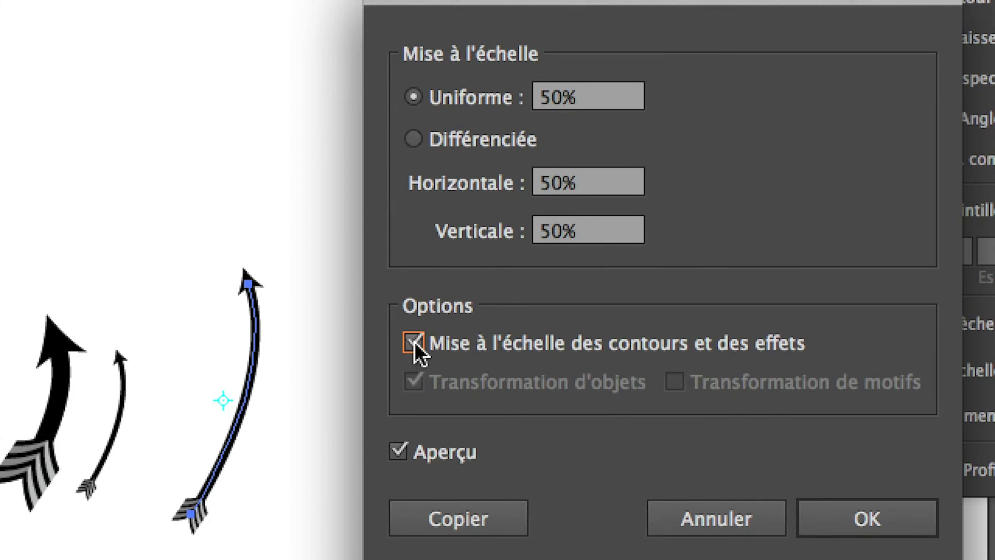
pyautogui.click(414, 342)
pyautogui.click(414, 342)
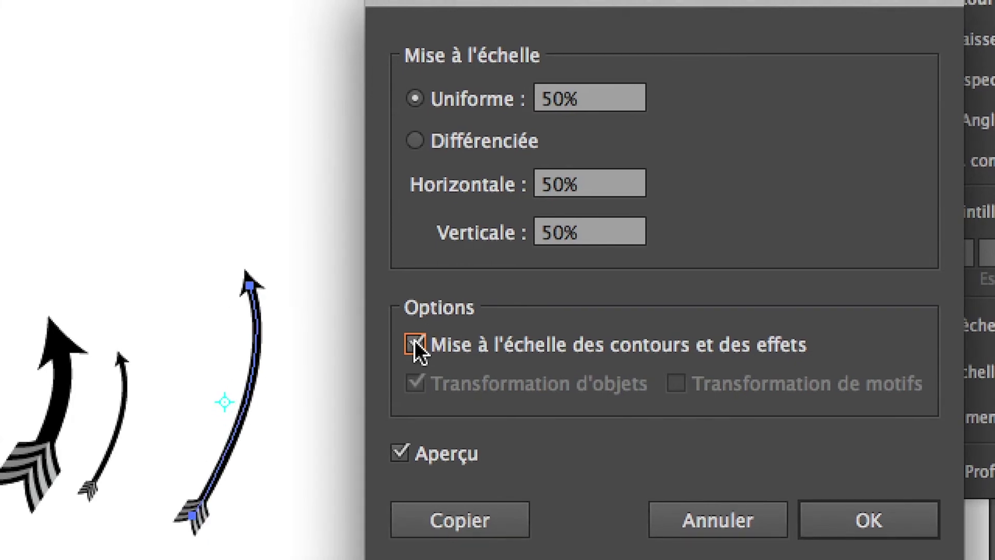
pyautogui.click(415, 342)
pyautogui.click(414, 342)
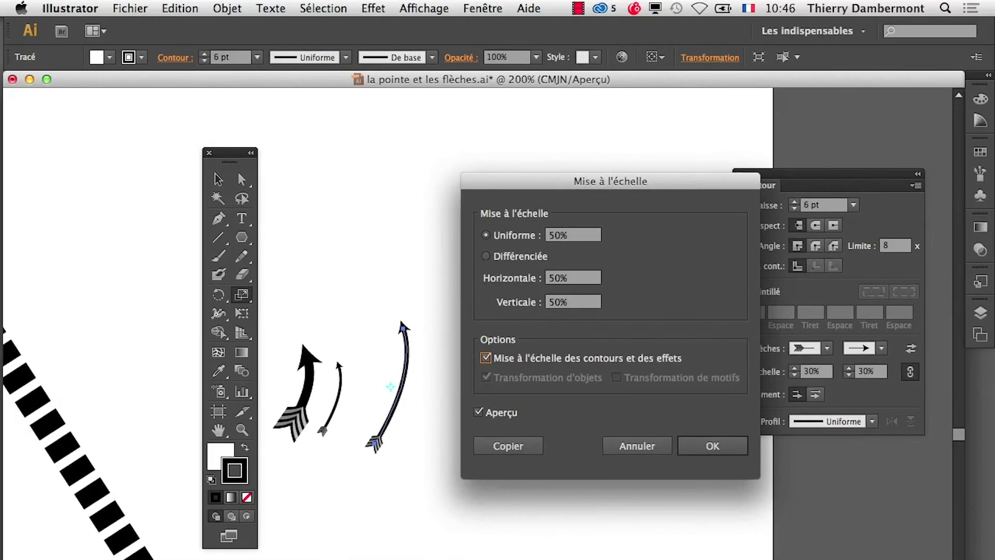
pyautogui.click(741, 518)
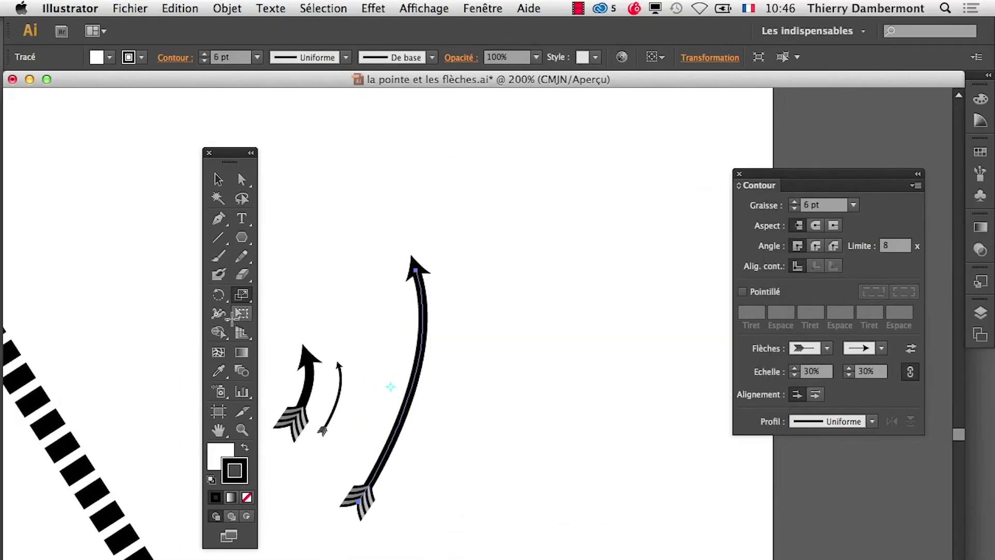
# - Show the Transformation panel with its options above the arrow, and toggle Mise à l'échelle des contours et des effets on and back off
pyautogui.click(239, 313)
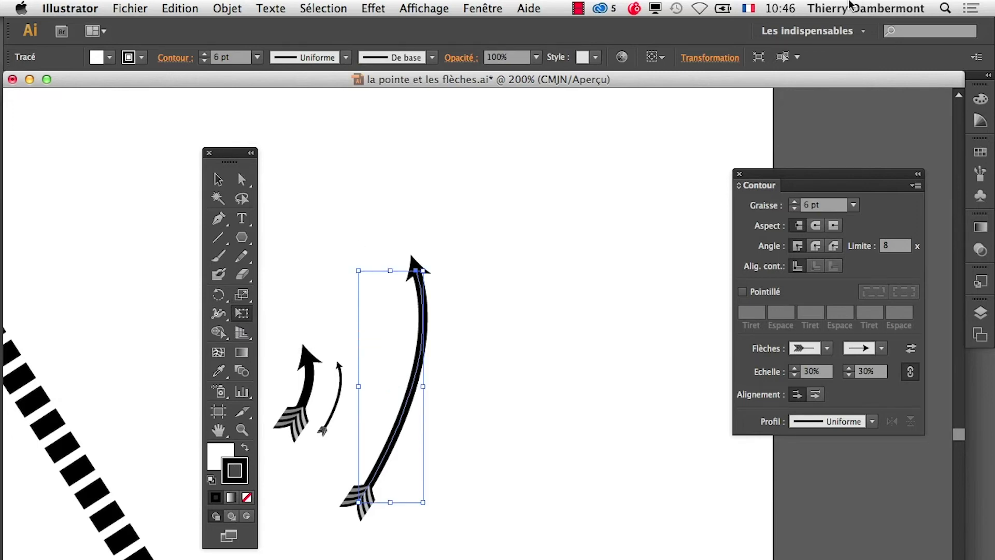
pyautogui.click(486, 6)
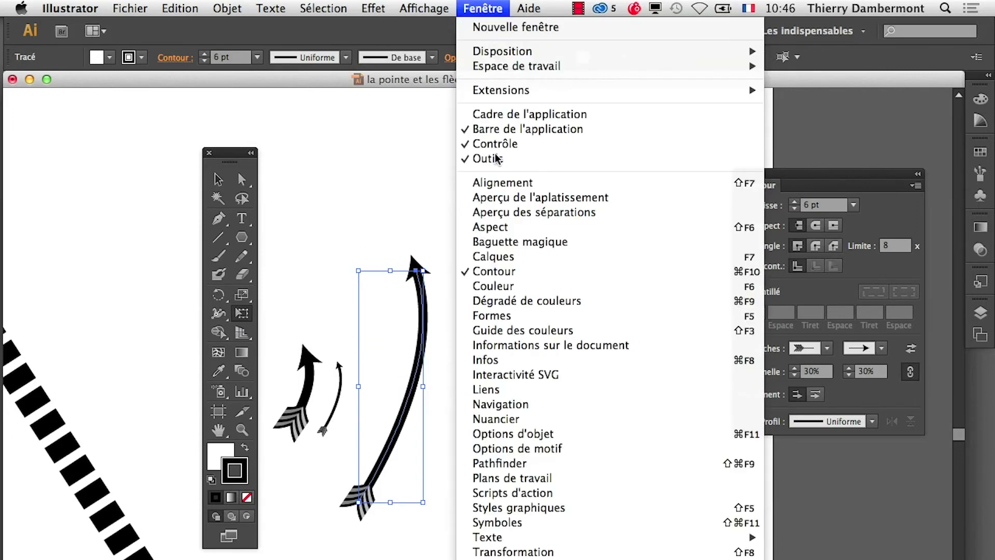
pyautogui.click(564, 552)
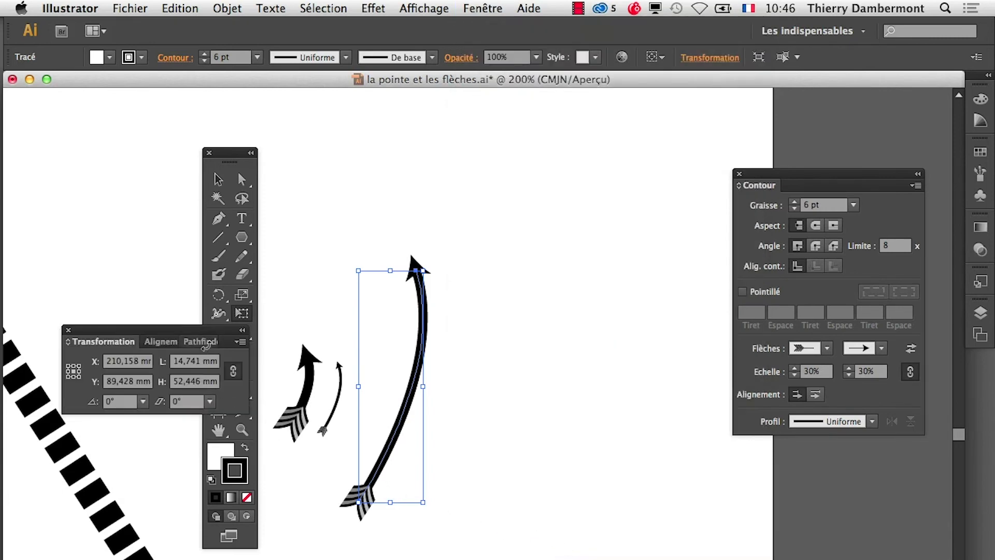
pyautogui.moveTo(213, 329); pyautogui.dragTo(588, 126)
pyautogui.click(615, 138)
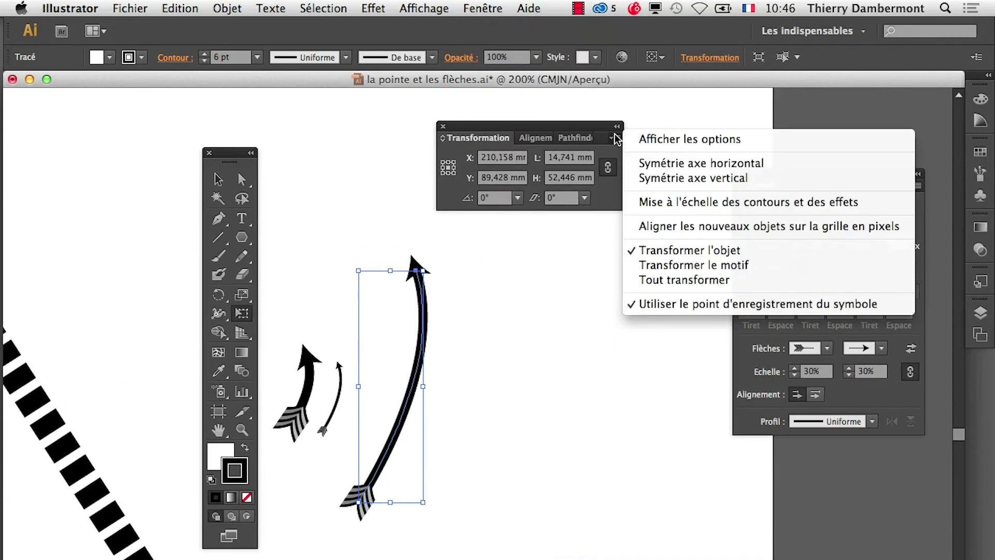
pyautogui.click(637, 137)
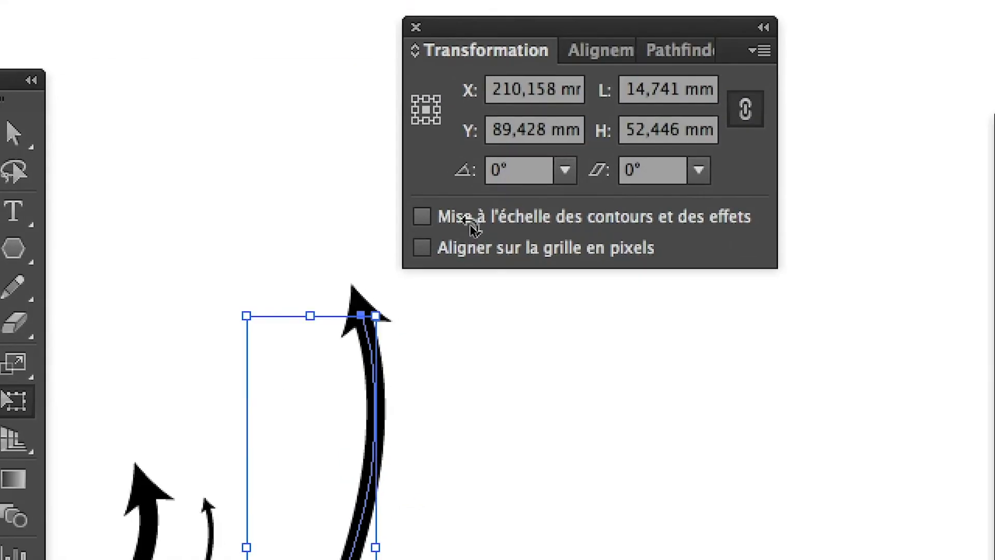
pyautogui.click(422, 216)
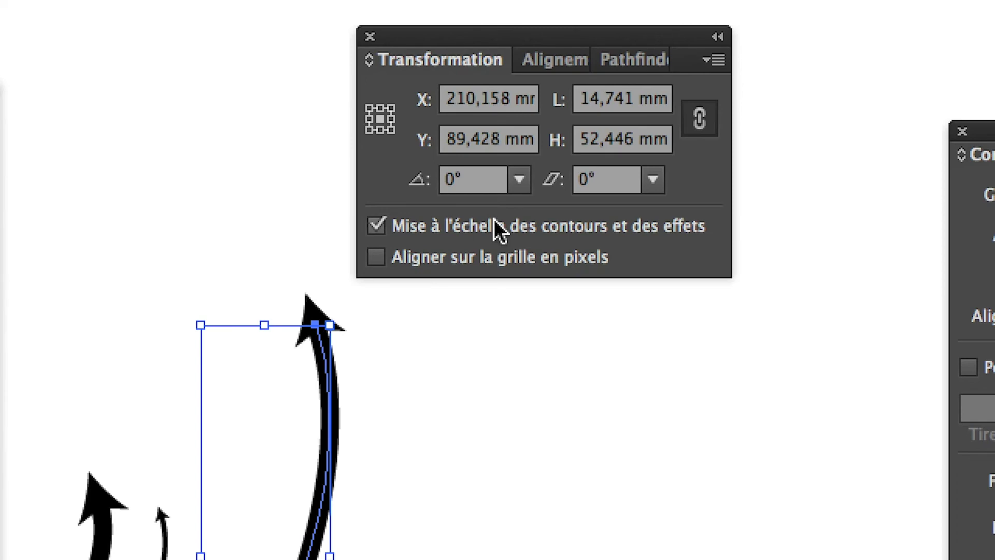
pyautogui.click(480, 222)
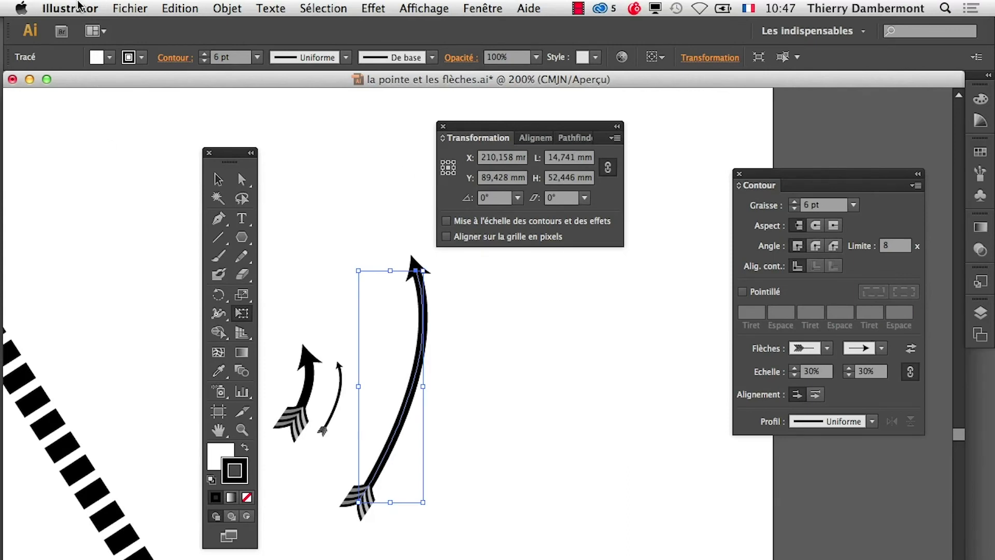
# - Save the arrows document and create a new A4 landscape document, 297 × 210 mm, with one artboard
pyautogui.click(129, 8)
pyautogui.click(160, 126)
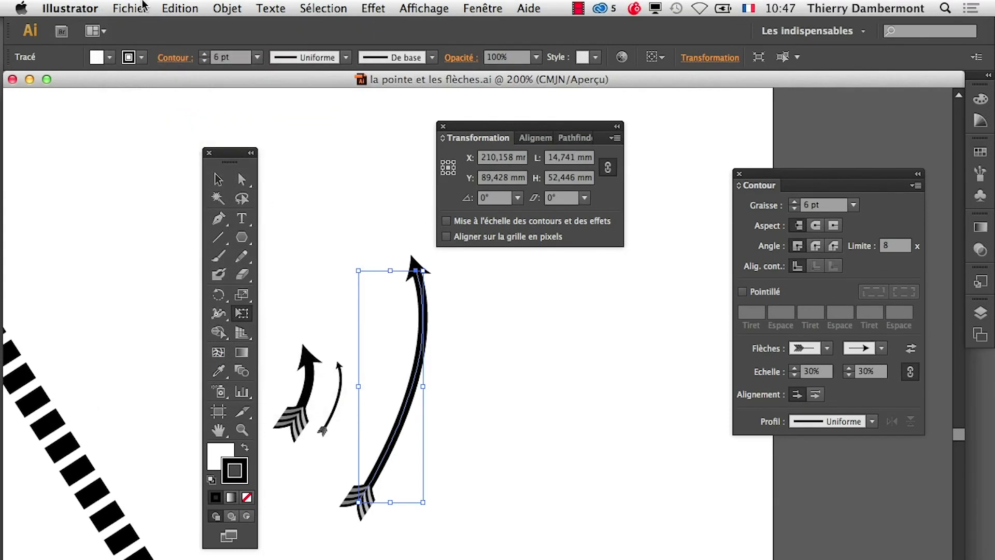
pyautogui.click(143, 6)
pyautogui.click(147, 55)
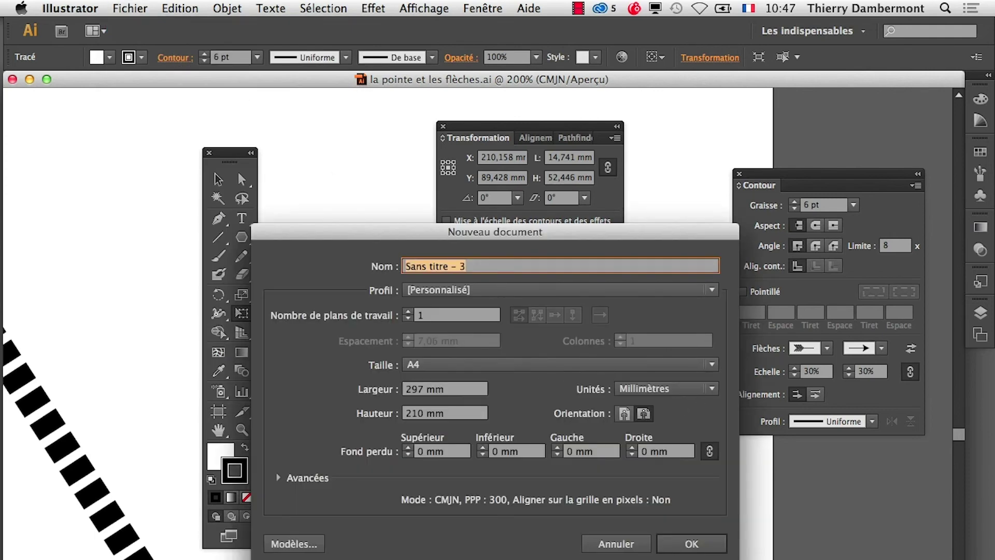
pyautogui.click(692, 543)
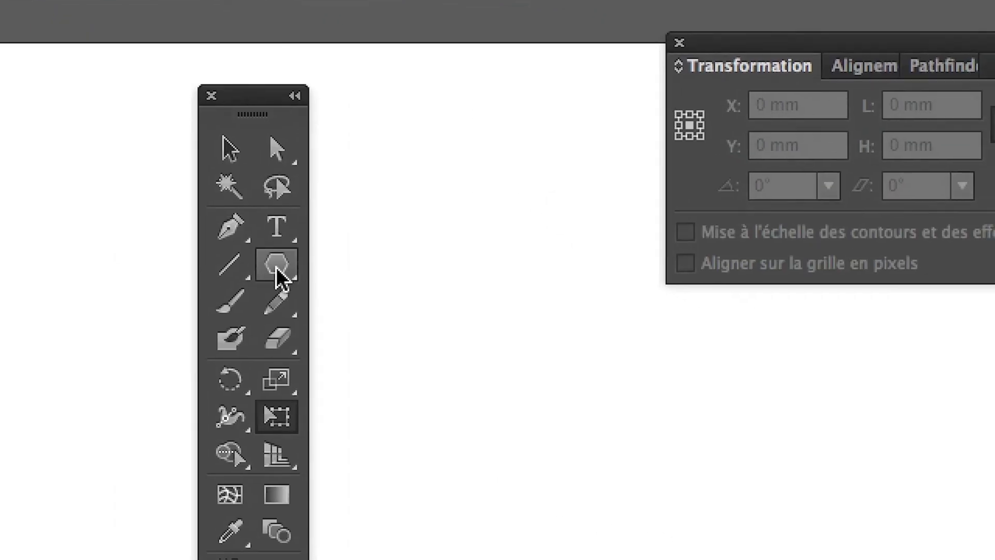
# - Draw five five-pointed stars of different sizes across the artboard with the Star tool, the last about 12 mm wide, and activate the Selection tool
pyautogui.click(277, 267)
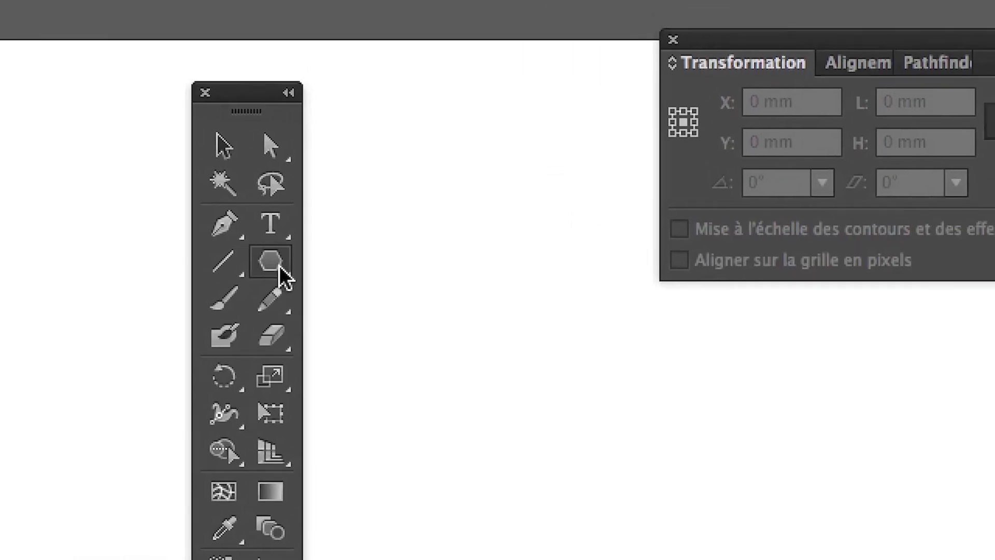
pyautogui.moveTo(280, 266); pyautogui.dragTo(370, 419)
pyautogui.moveTo(366, 372); pyautogui.dragTo(402, 404)
pyautogui.moveTo(662, 412)
pyautogui.mouseDown()
pyautogui.moveTo(685, 438)
pyautogui.moveTo(674, 467)
pyautogui.mouseUp()
pyautogui.moveTo(674, 508); pyautogui.dragTo(586, 559)
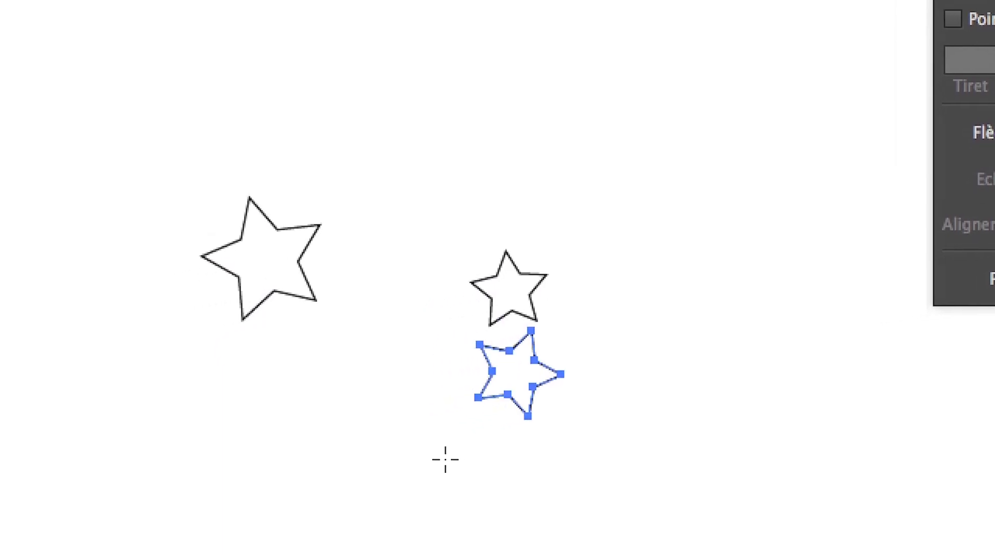
pyautogui.moveTo(395, 472); pyautogui.dragTo(406, 495)
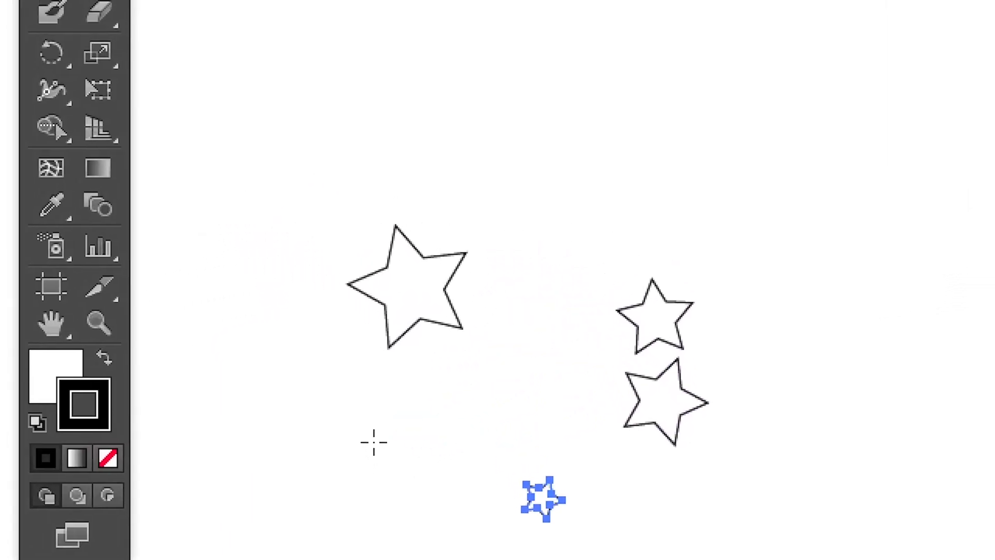
pyautogui.moveTo(353, 399); pyautogui.dragTo(348, 442)
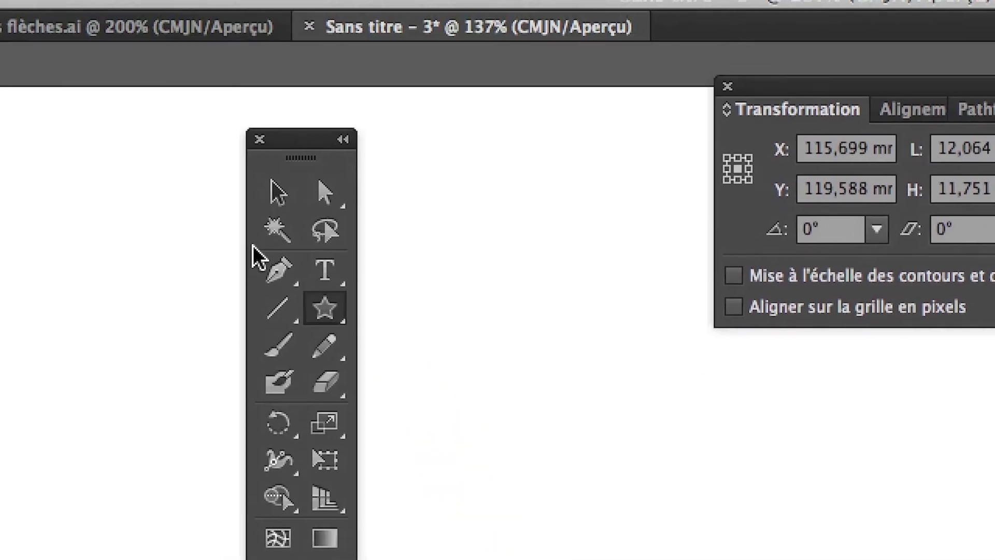
pyautogui.click(264, 228)
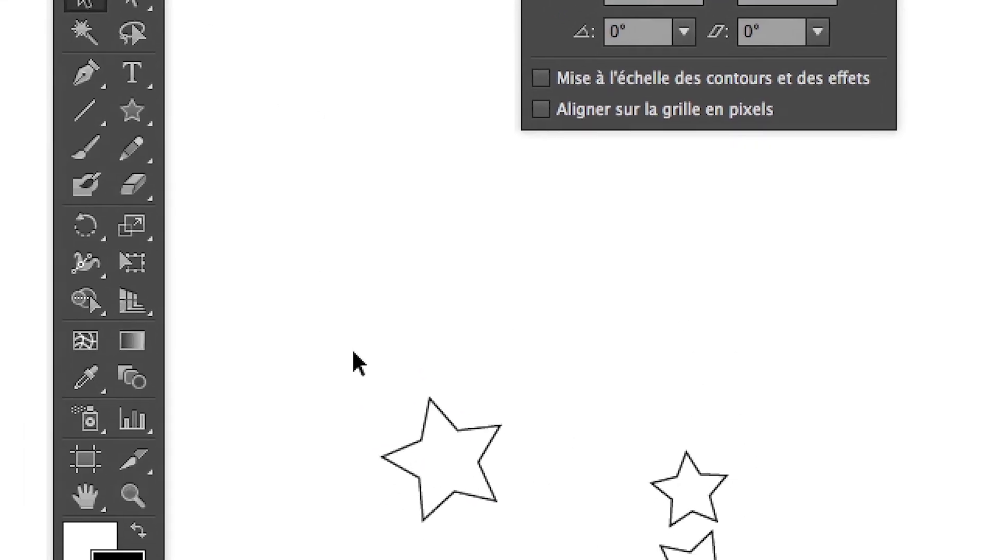
# - Select all five stars and set their stroke weight to 10 pt
pyautogui.moveTo(353, 352); pyautogui.dragTo(730, 559)
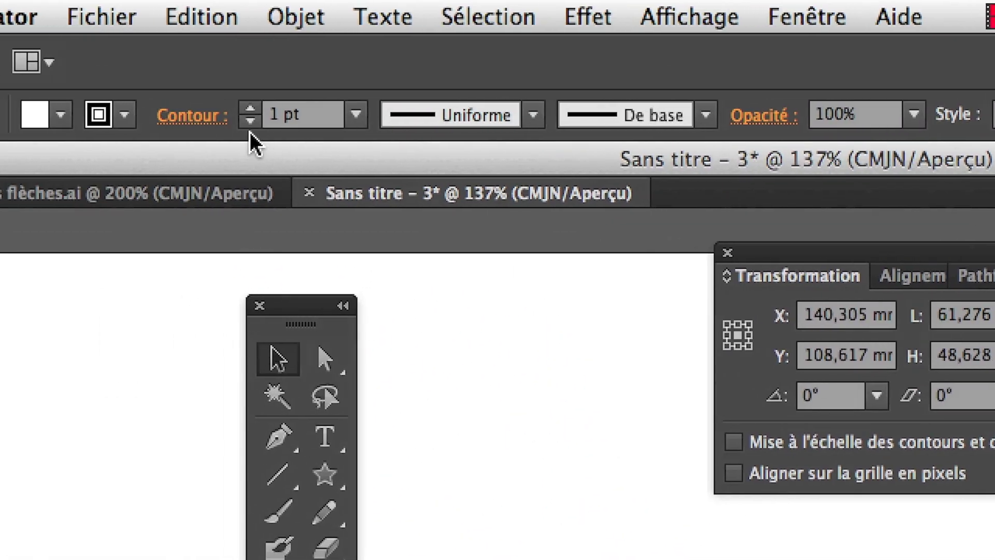
pyautogui.click(119, 109)
pyautogui.click(252, 110)
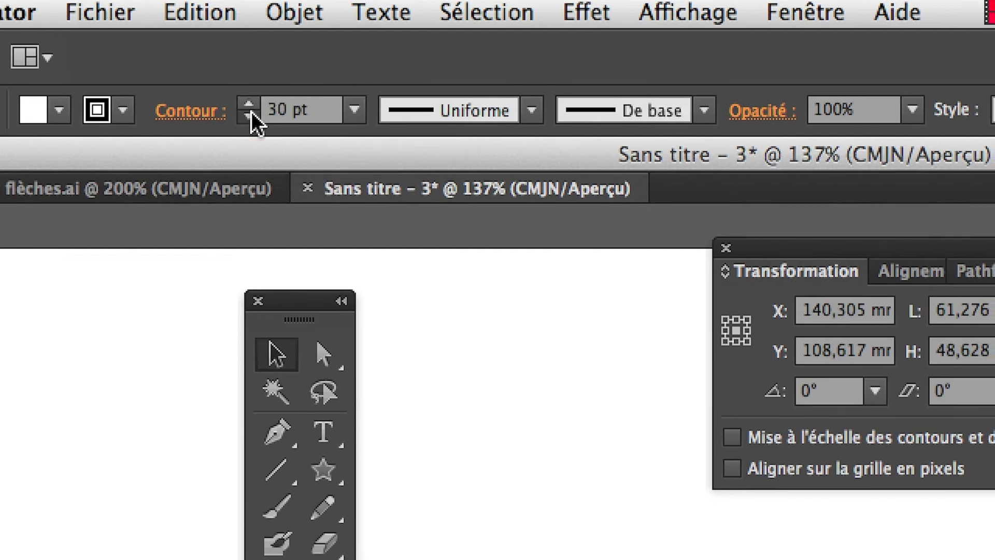
pyautogui.click(252, 120)
pyautogui.click(252, 120)
pyautogui.moveTo(395, 295); pyautogui.dragTo(251, 69)
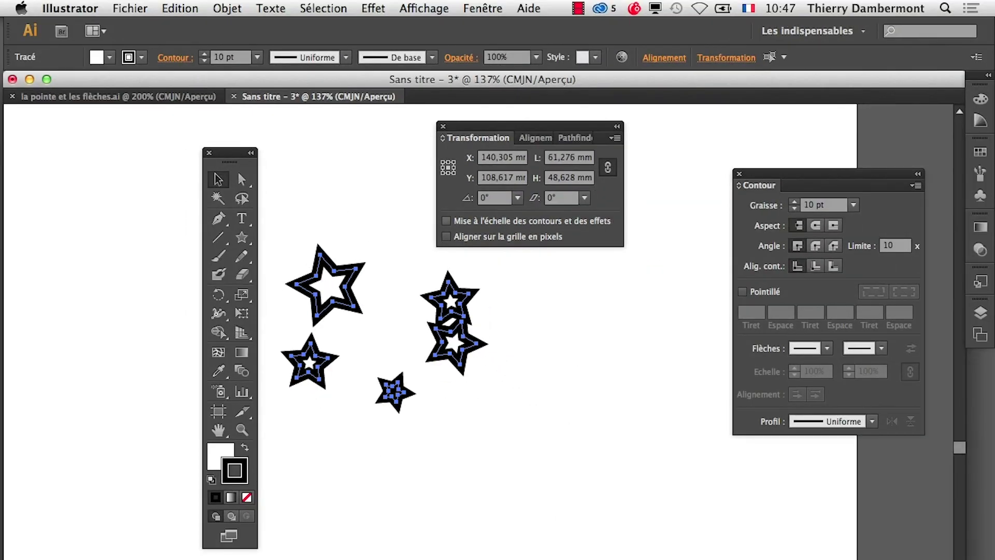
# - Detach and enlarge the Nuancier swatches, and apply a reddish-brown swatch to the strokes of all selected stars
pyautogui.click(980, 152)
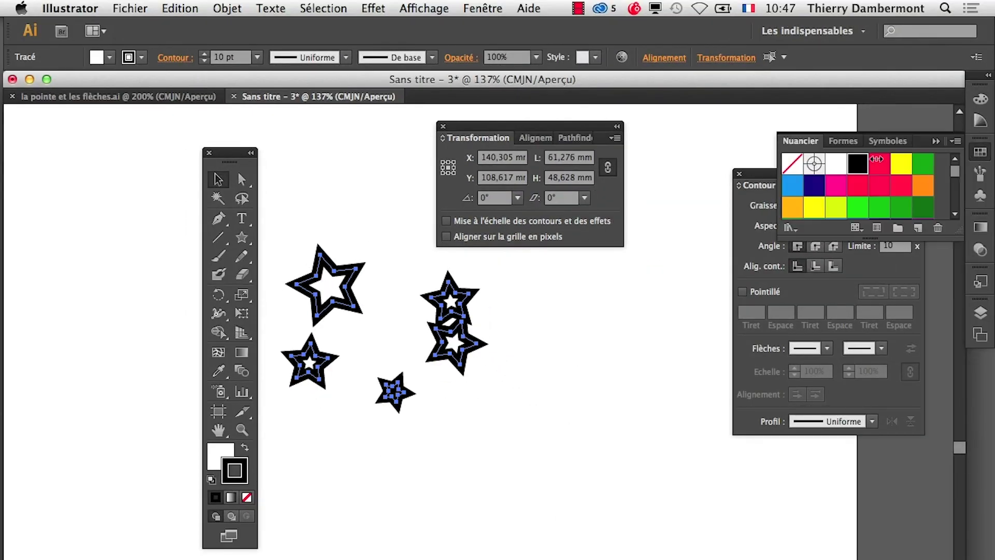
pyautogui.moveTo(799, 145); pyautogui.dragTo(485, 366)
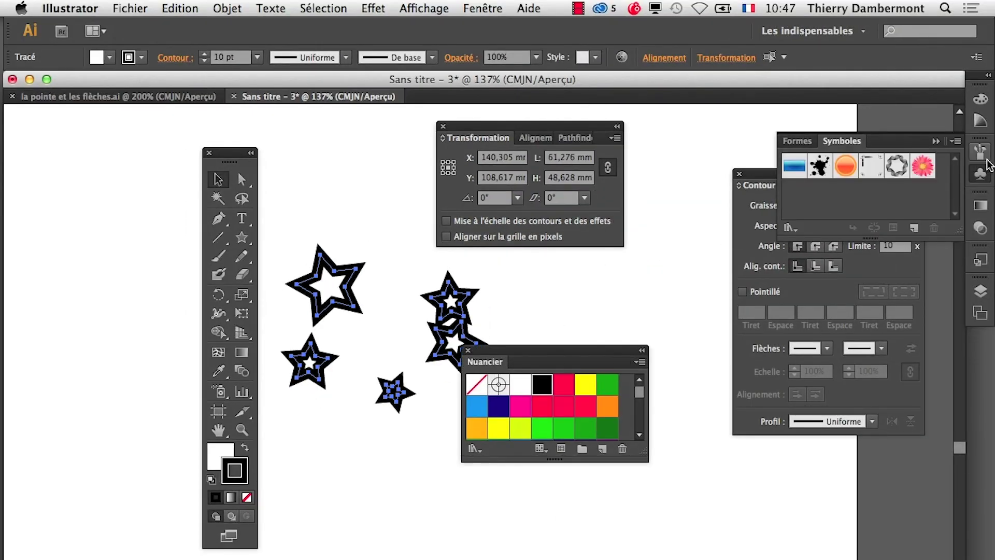
pyautogui.click(935, 141)
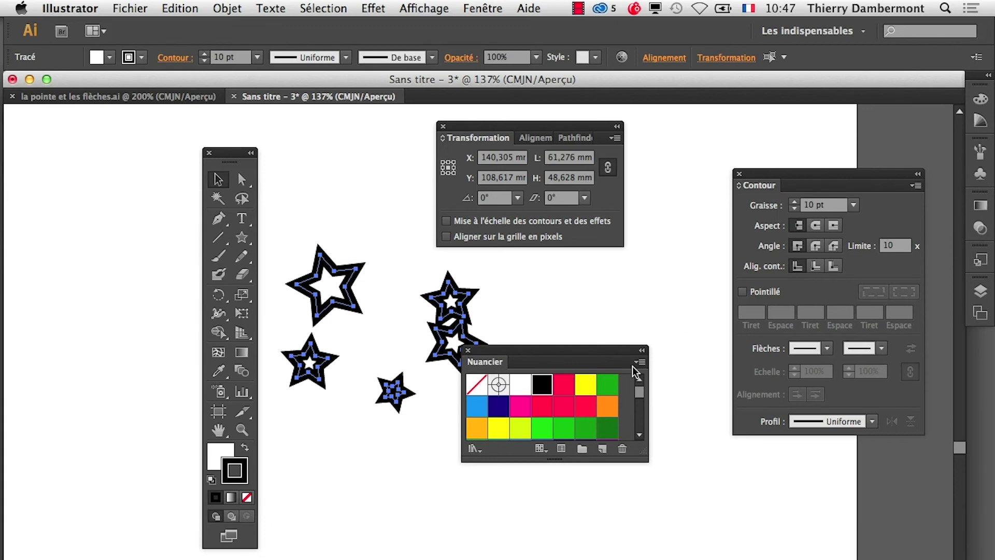
pyautogui.click(476, 428)
pyautogui.moveTo(642, 455); pyautogui.dragTo(692, 559)
pyautogui.click(569, 453)
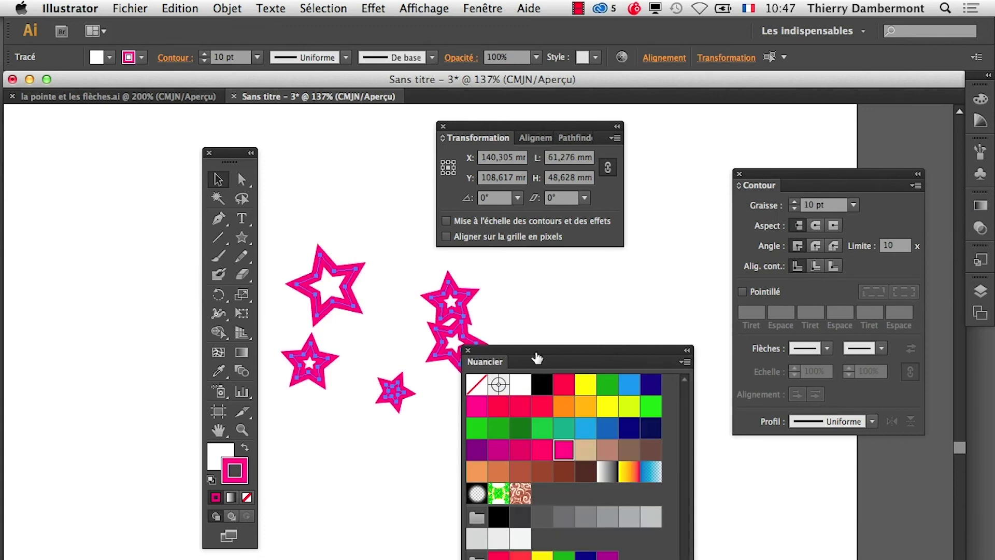
pyautogui.click(542, 472)
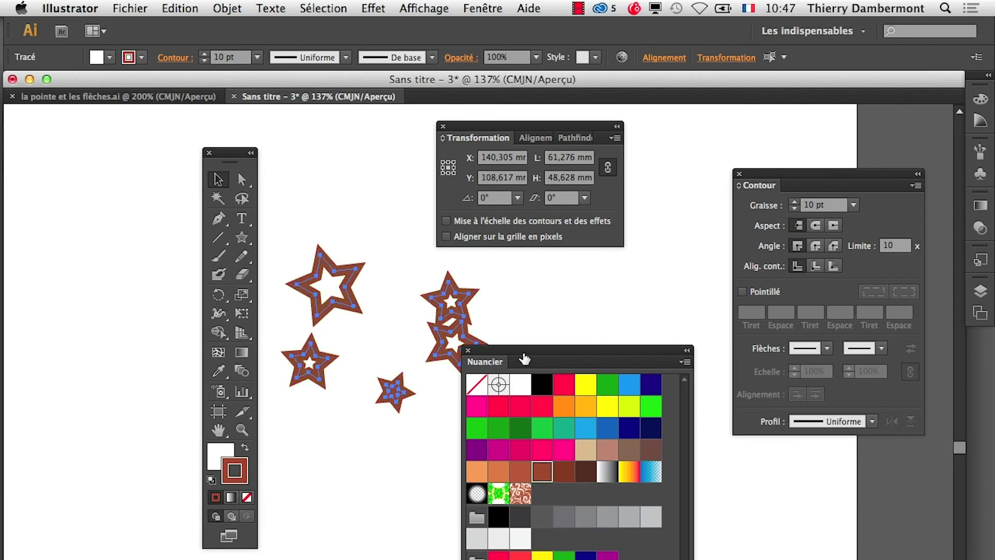
# - Move the floating palettes clear of the artwork, and move the upper of the two overlapping stars up and away from its neighbour
pyautogui.moveTo(524, 358); pyautogui.dragTo(635, 395)
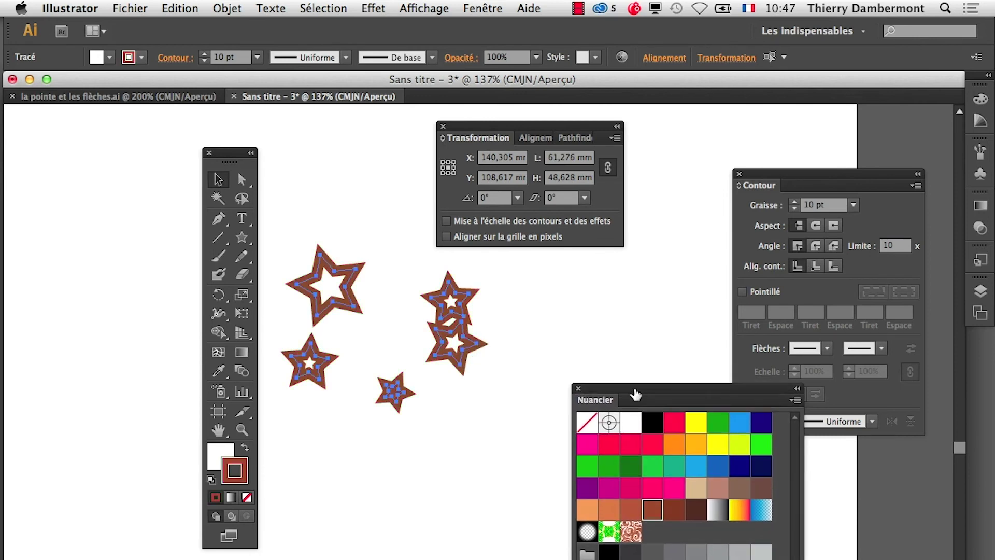
pyautogui.click(340, 213)
pyautogui.moveTo(481, 132); pyautogui.dragTo(618, 142)
pyautogui.click(456, 294)
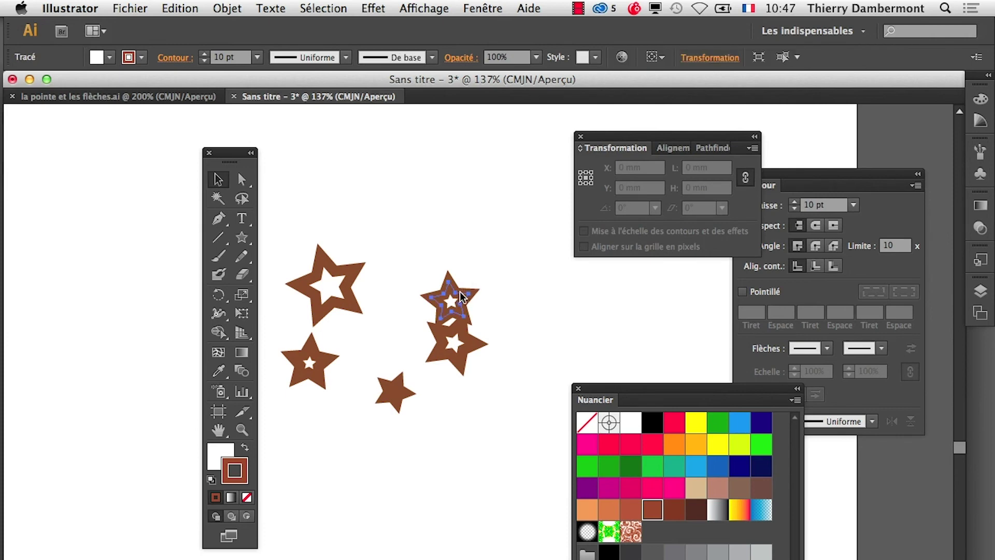
pyautogui.moveTo(456, 295); pyautogui.dragTo(438, 259)
pyautogui.click(484, 300)
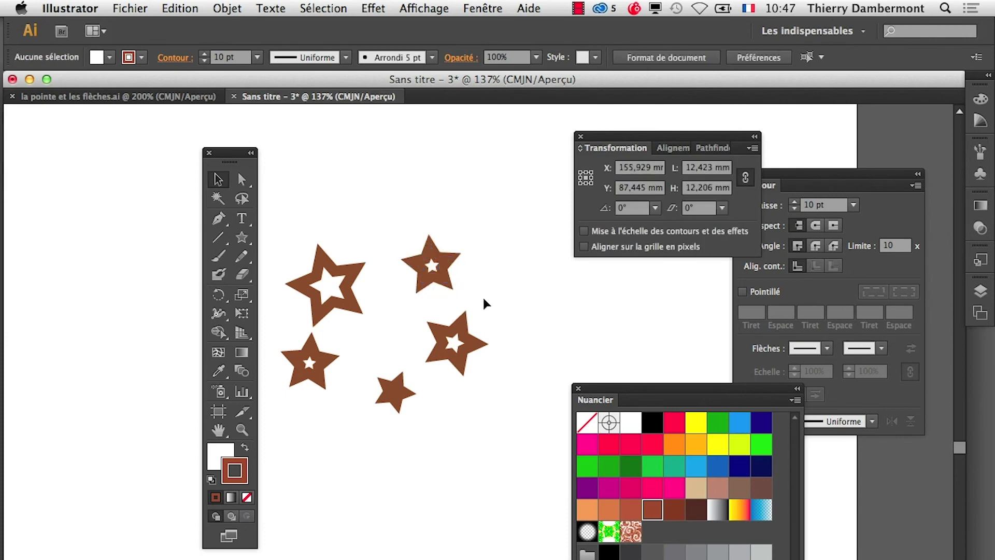
pyautogui.moveTo(229, 153); pyautogui.dragTo(102, 137)
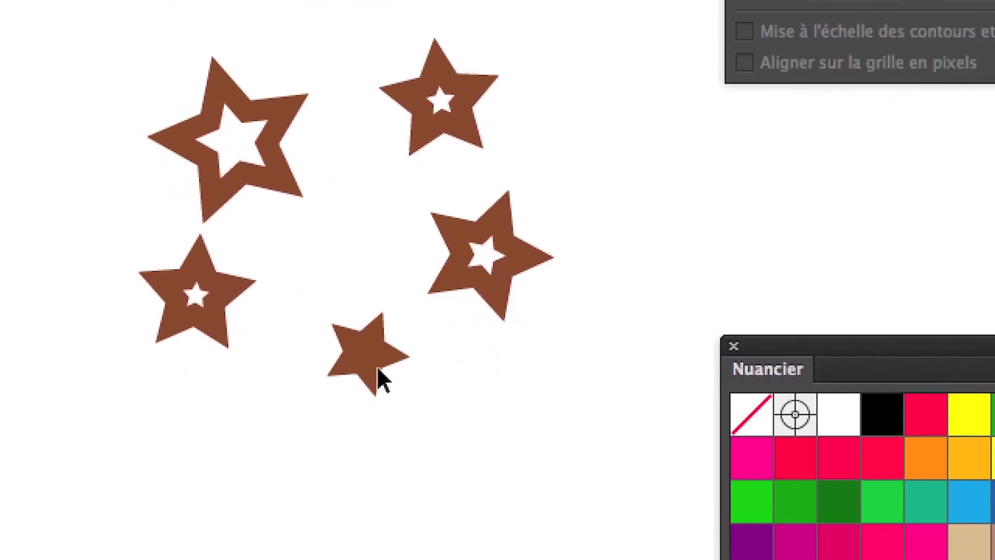
# - Check the Mise à l'échelle des contours et des effets option in the General preferences and close them without changes
pyautogui.click(374, 376)
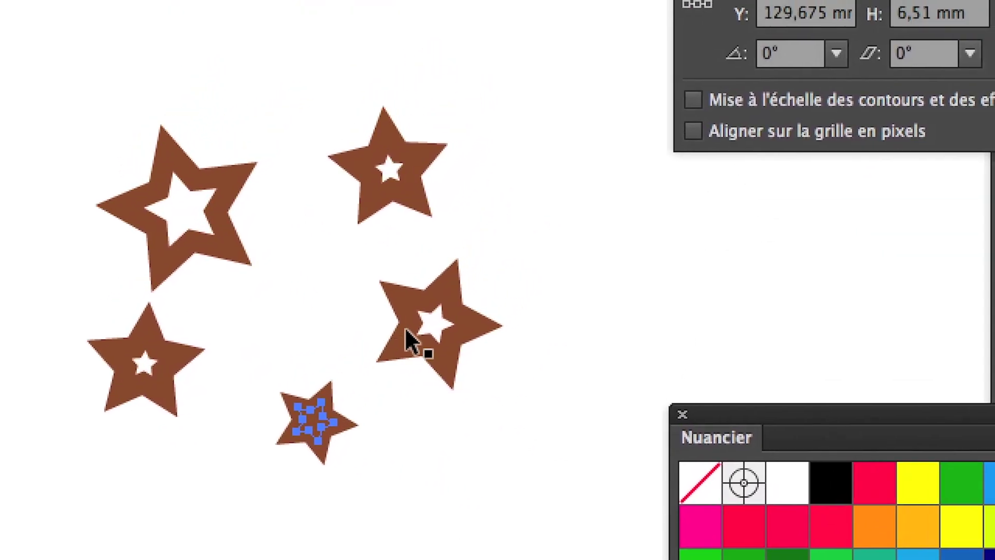
pyautogui.click(383, 320)
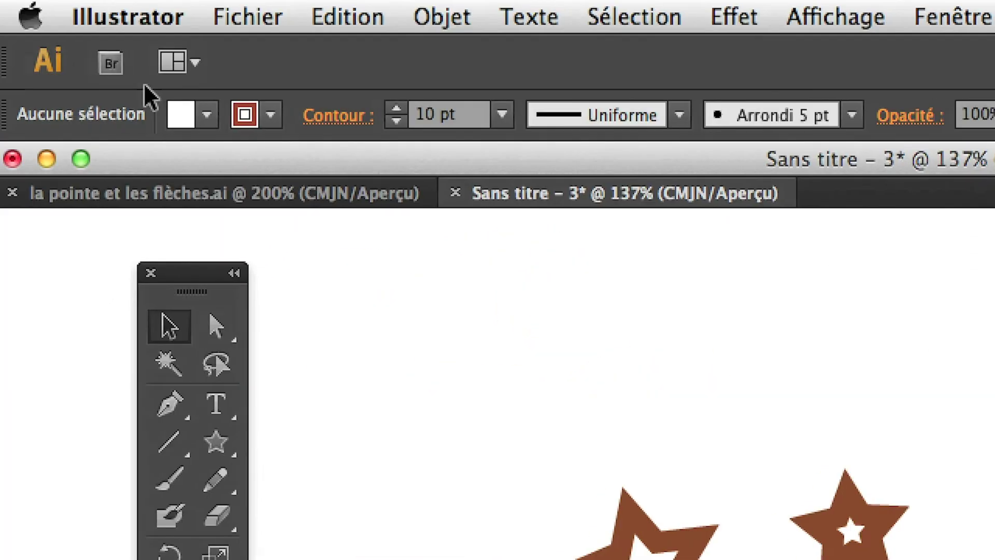
pyautogui.click(129, 11)
pyautogui.moveTo(236, 48)
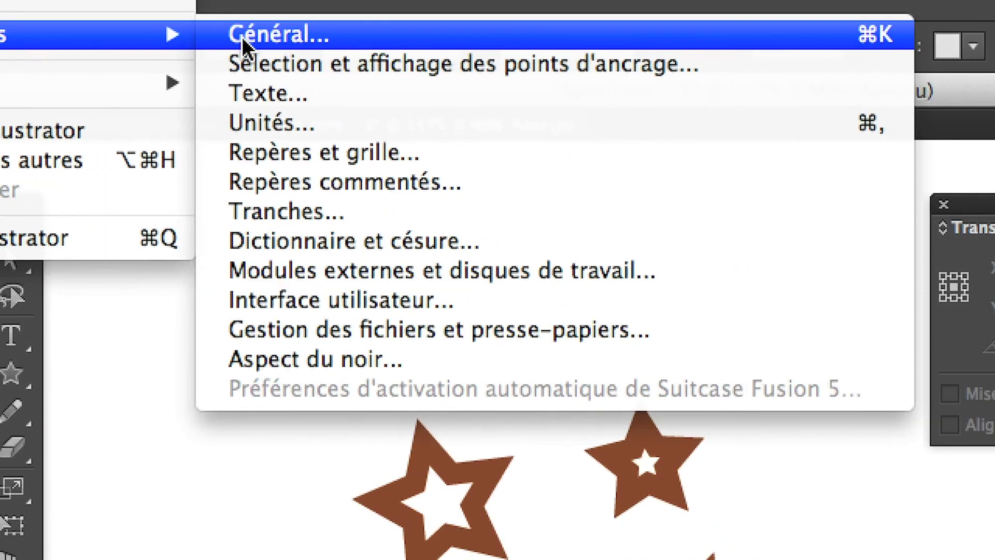
pyautogui.click(440, 54)
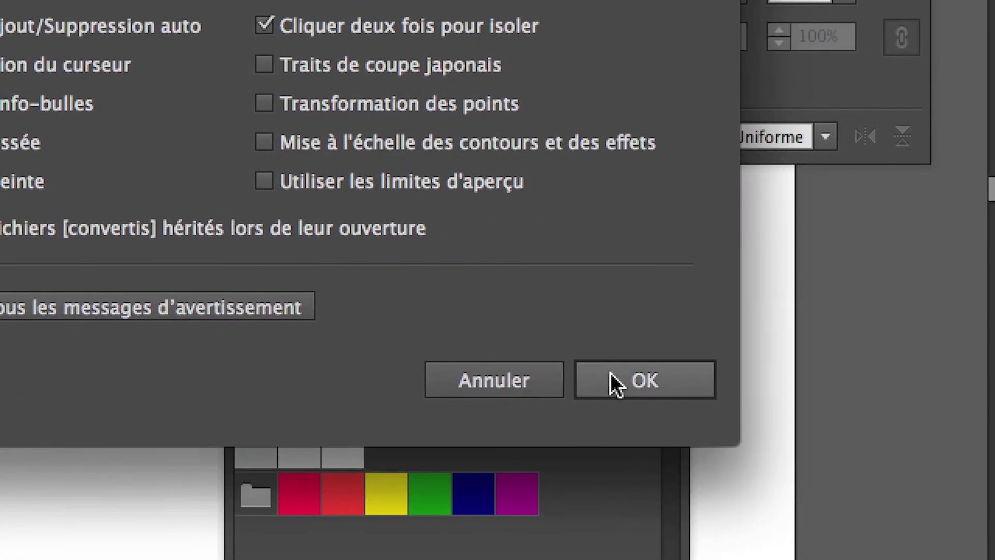
pyautogui.click(705, 466)
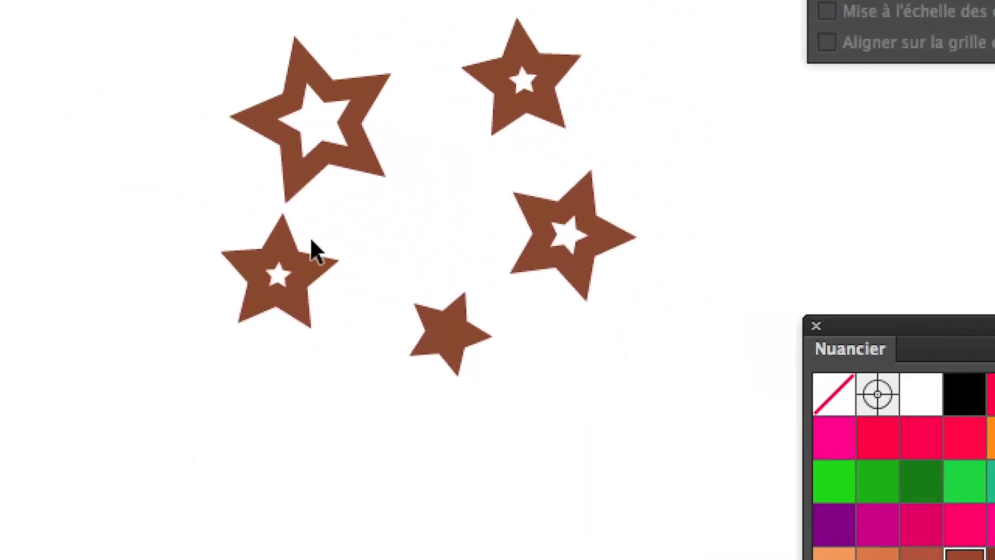
# - Enlarge the smallest star to about 44 × 45 mm with Free Transform and place it below the other stars
pyautogui.click(356, 268)
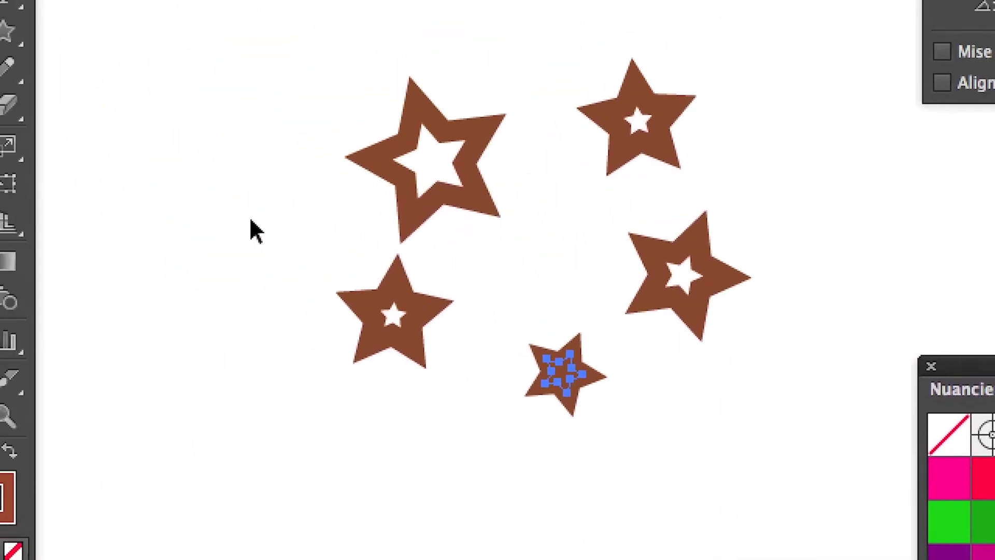
pyautogui.click(166, 211)
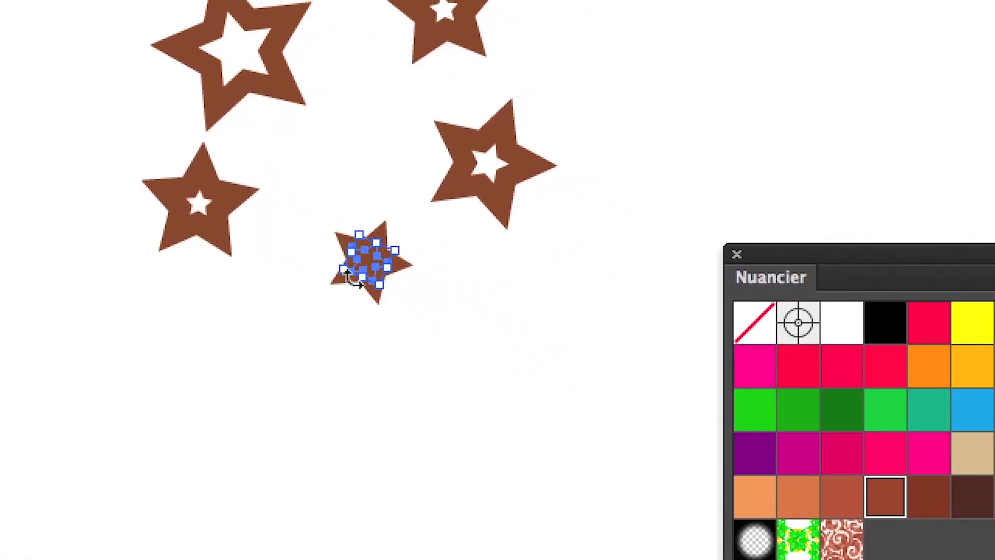
pyautogui.moveTo(566, 338); pyautogui.dragTo(529, 351)
pyautogui.moveTo(338, 281); pyautogui.dragTo(114, 383)
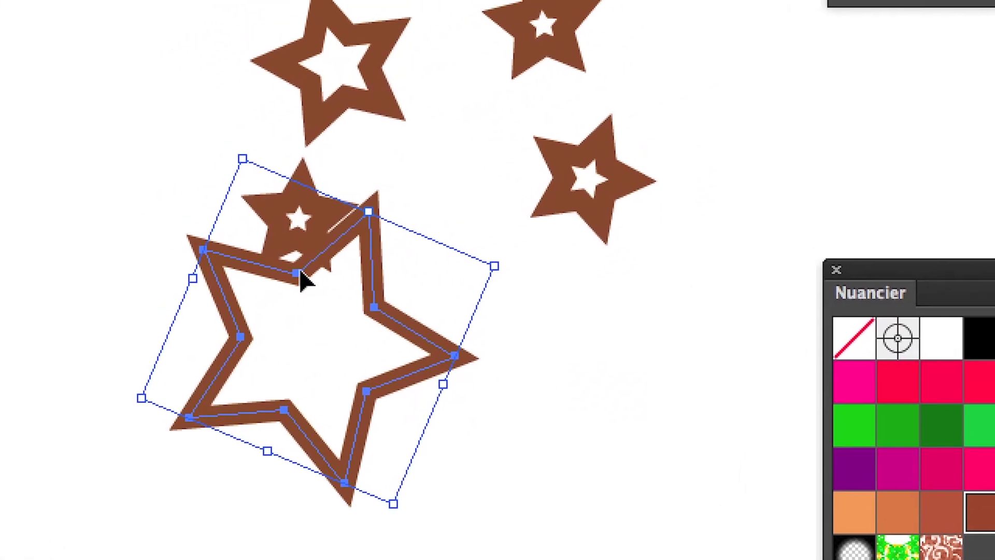
pyautogui.moveTo(303, 280); pyautogui.dragTo(453, 331)
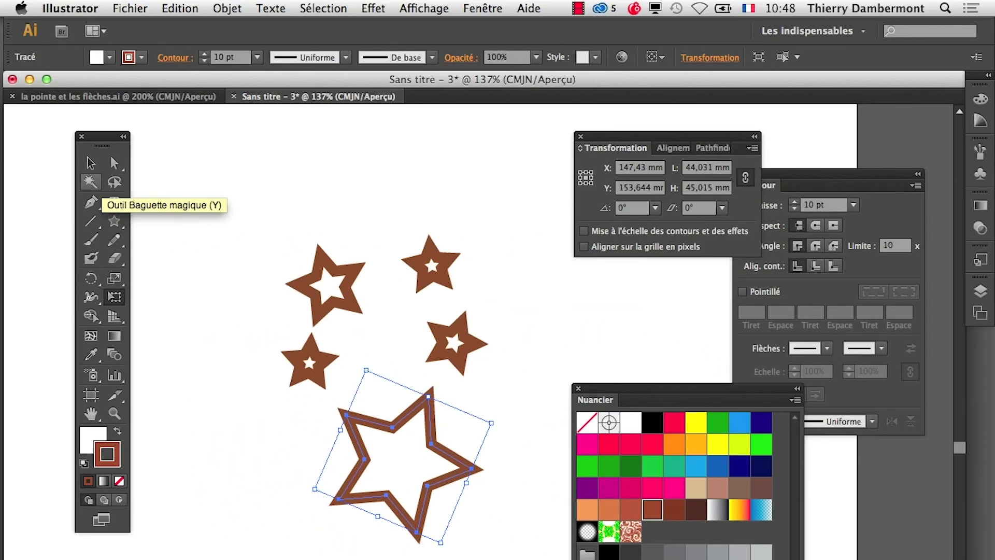
# - Enlarge the upper-left star proportionally with Free Transform, extending it outward from its upper-left corner
pyautogui.click(90, 163)
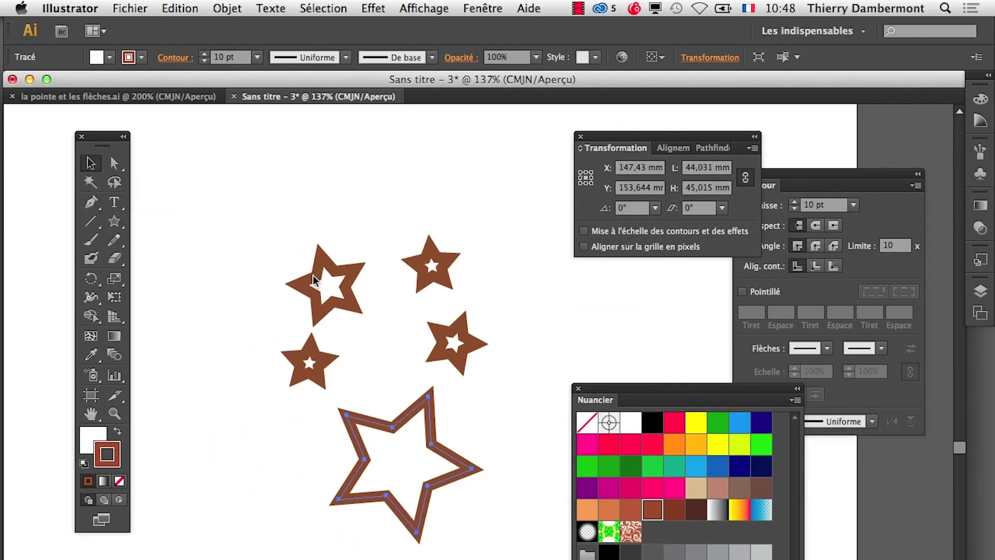
pyautogui.click(302, 286)
pyautogui.click(114, 297)
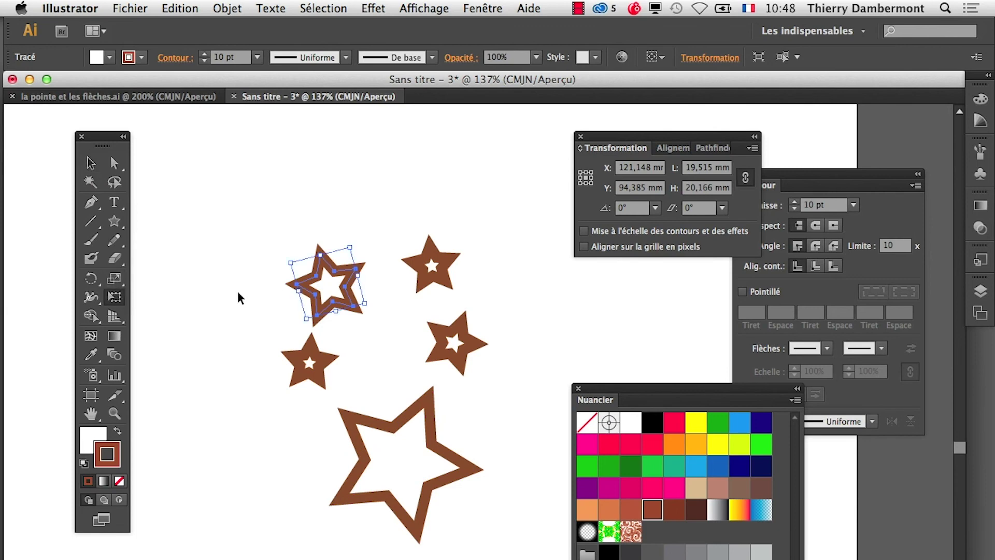
pyautogui.moveTo(290, 263); pyautogui.dragTo(249, 220)
# - Enlarge the lower-left star to about 27 × 26 mm, move it away from the star above, and deselect it
pyautogui.click(310, 358)
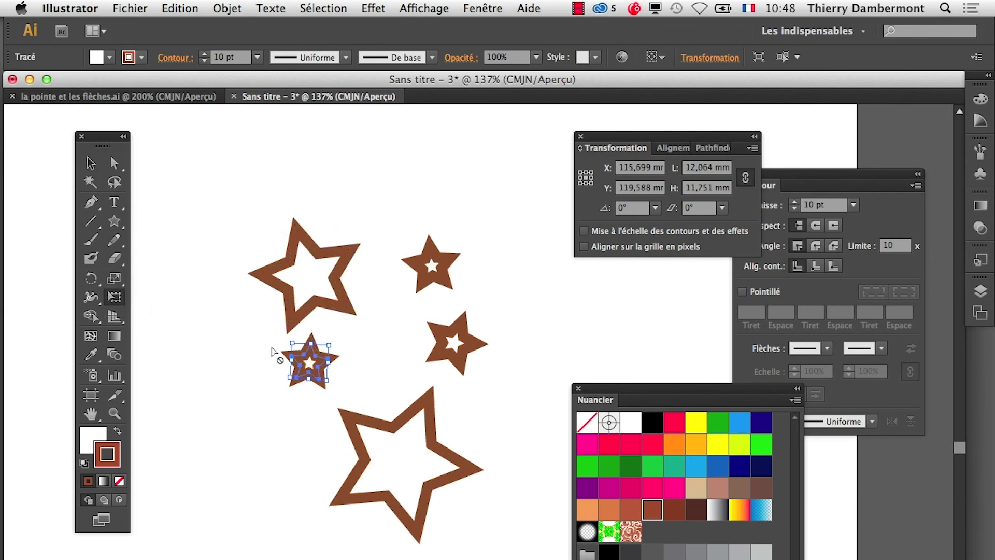
pyautogui.moveTo(290, 376); pyautogui.dragTo(238, 418)
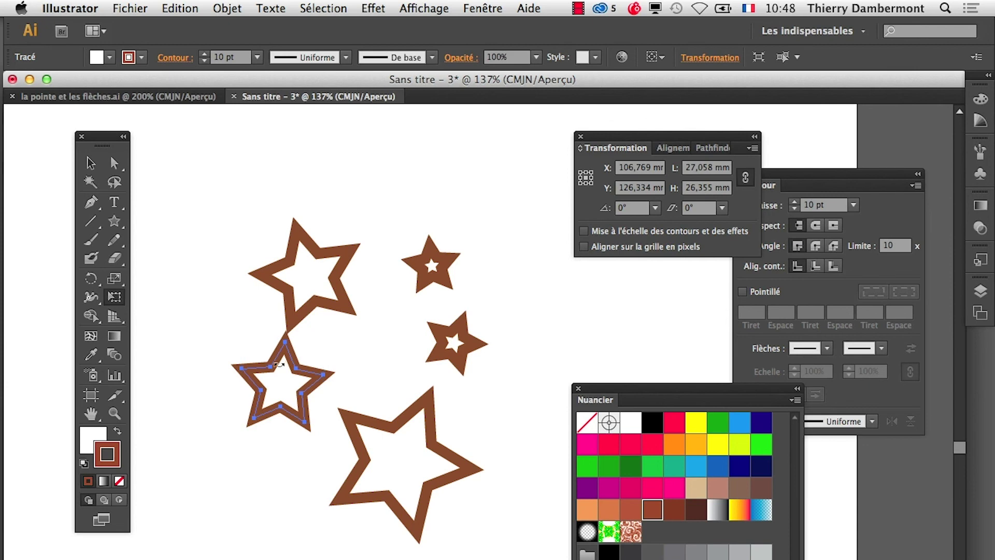
pyautogui.moveTo(290, 373); pyautogui.dragTo(256, 386)
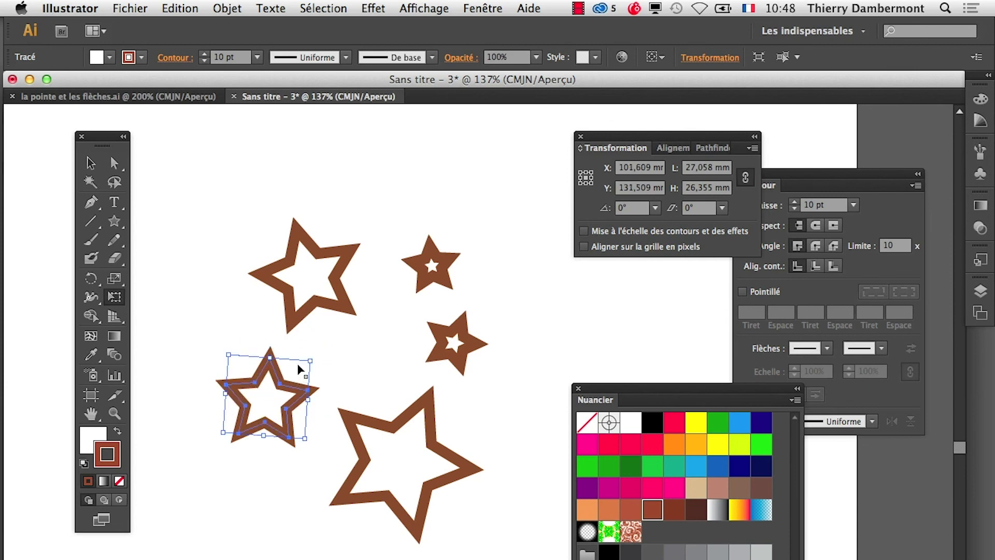
pyautogui.click(90, 163)
pyautogui.click(169, 182)
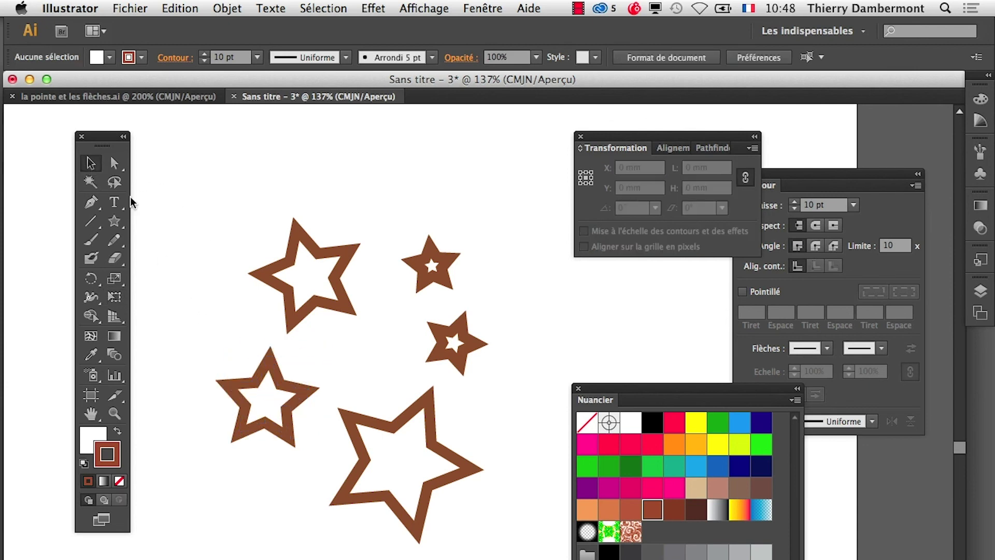
# - Enable Mise à l'échelle des contours et des effets in the General preferences
pyautogui.click(71, 8)
pyautogui.moveTo(104, 51)
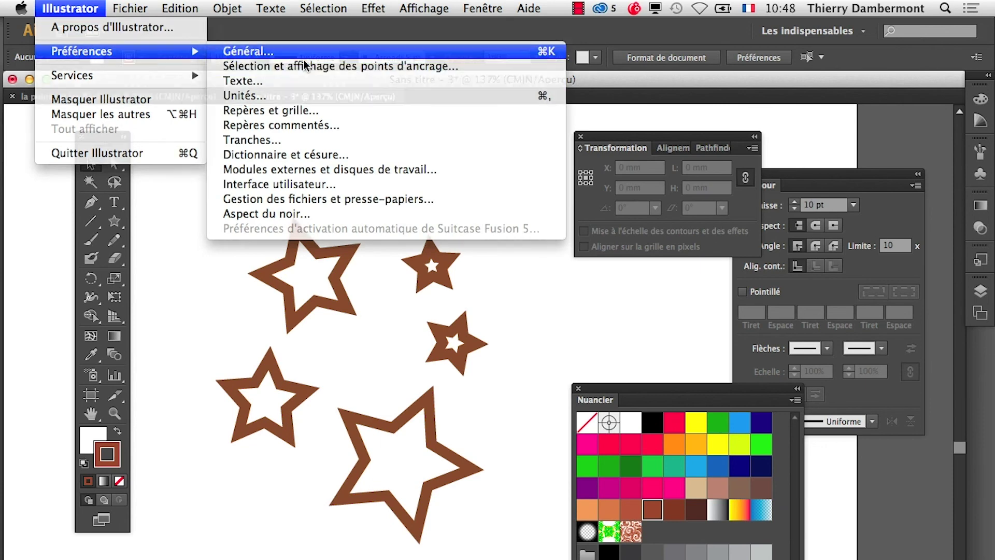
pyautogui.click(280, 49)
pyautogui.click(654, 424)
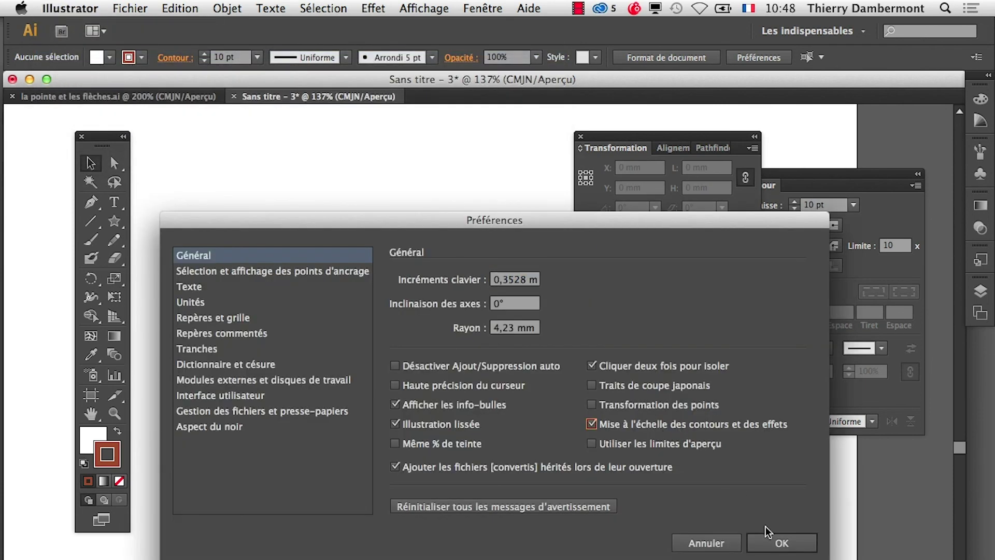
pyautogui.click(768, 542)
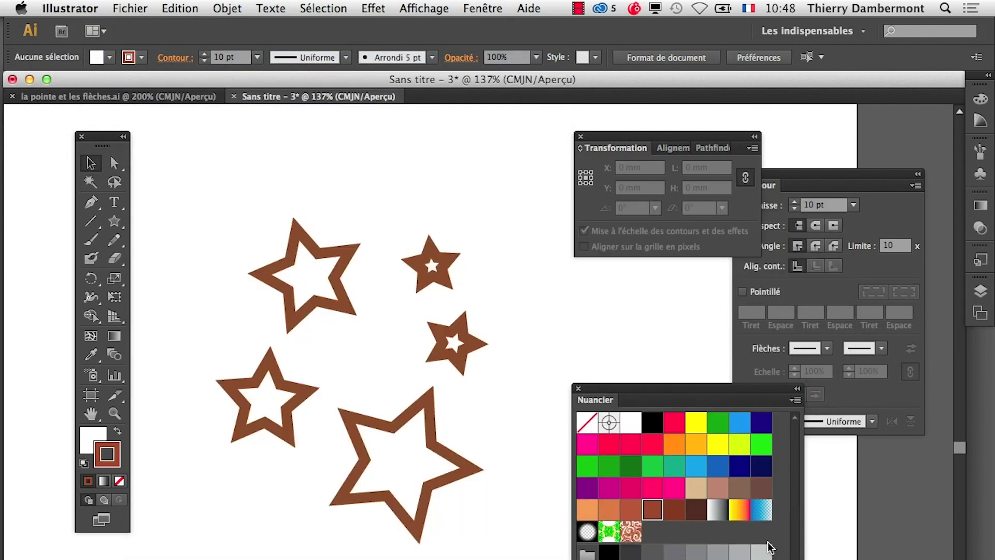
# - Shrink the lower-left star to about 10 mm wide with Free Transform, scaling its stroke along with it
pyautogui.click(297, 398)
pyautogui.click(114, 297)
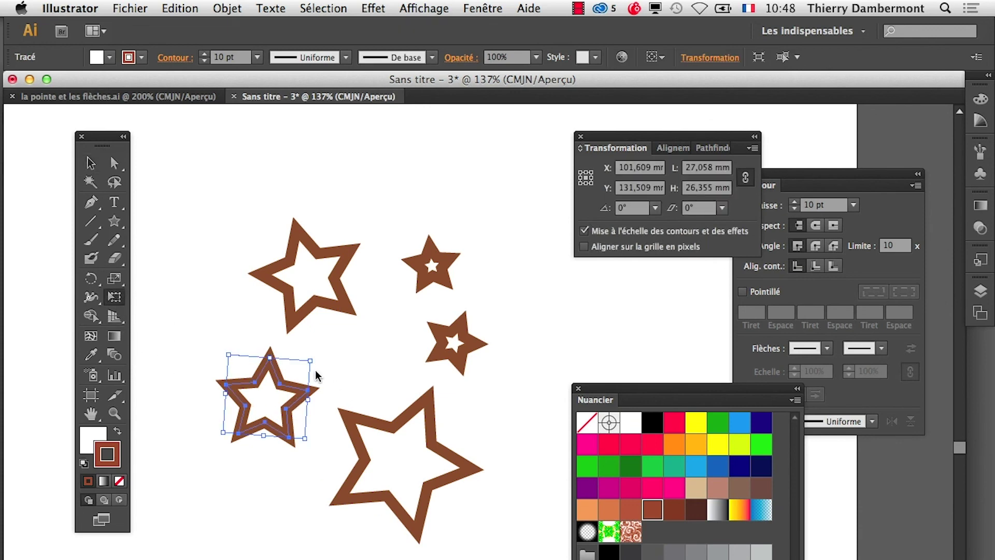
pyautogui.moveTo(310, 357)
pyautogui.mouseDown()
pyautogui.moveTo(255, 405)
pyautogui.moveTo(305, 383)
pyautogui.mouseUp()
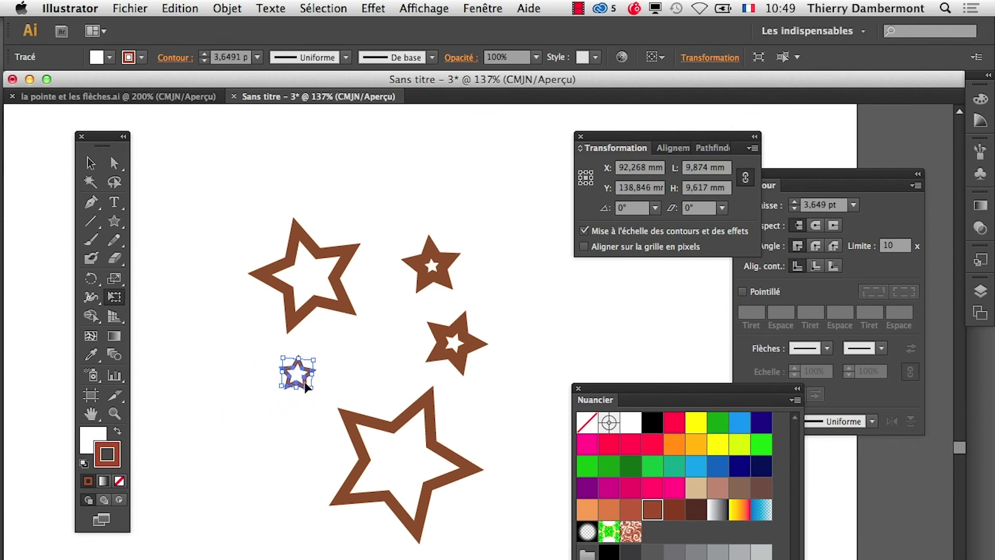
# - Enlarge the middle-right star to about 53 × 55 mm with Free Transform, scaling its stroke along with it
pyautogui.click(446, 346)
pyautogui.click(442, 346)
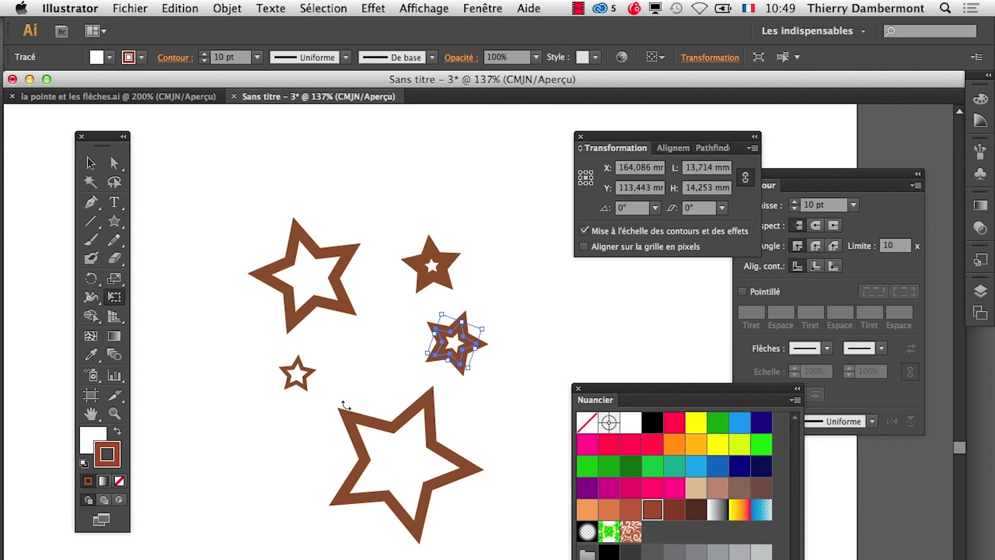
pyautogui.scroll(1, 336, 388)
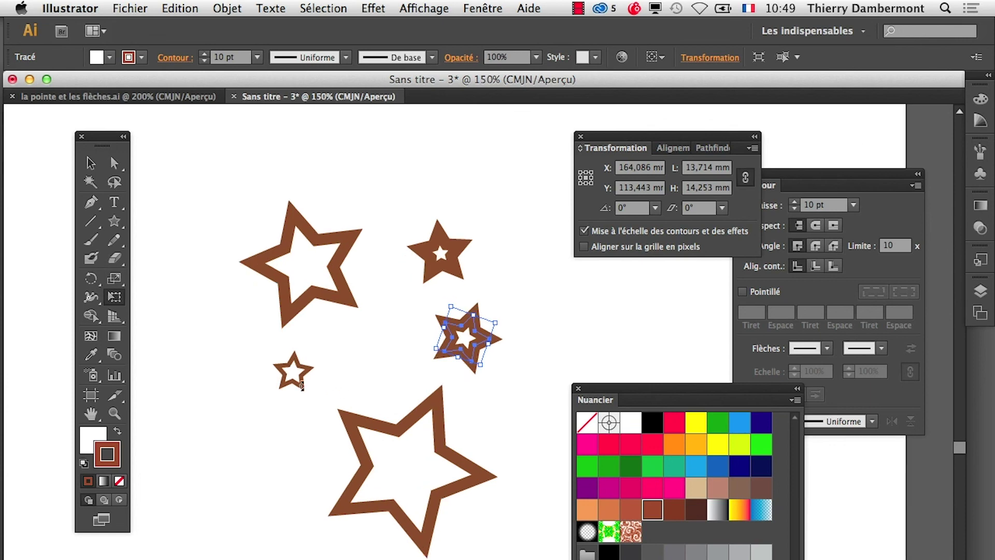
pyautogui.scroll(2, 302, 385)
pyautogui.scroll(-2, 302, 388)
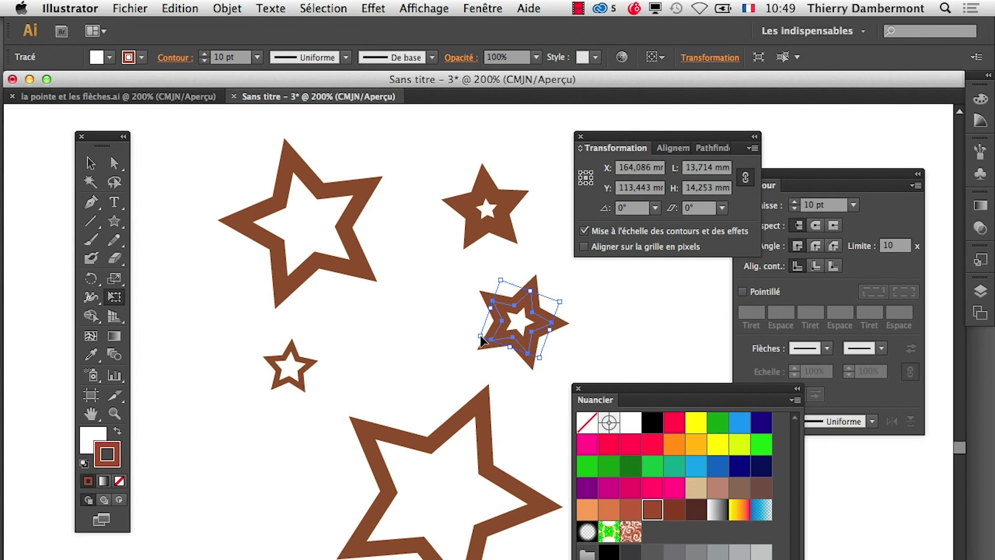
pyautogui.moveTo(481, 340)
pyautogui.mouseDown()
pyautogui.moveTo(291, 402)
pyautogui.moveTo(251, 423)
pyautogui.moveTo(247, 449)
pyautogui.mouseUp()
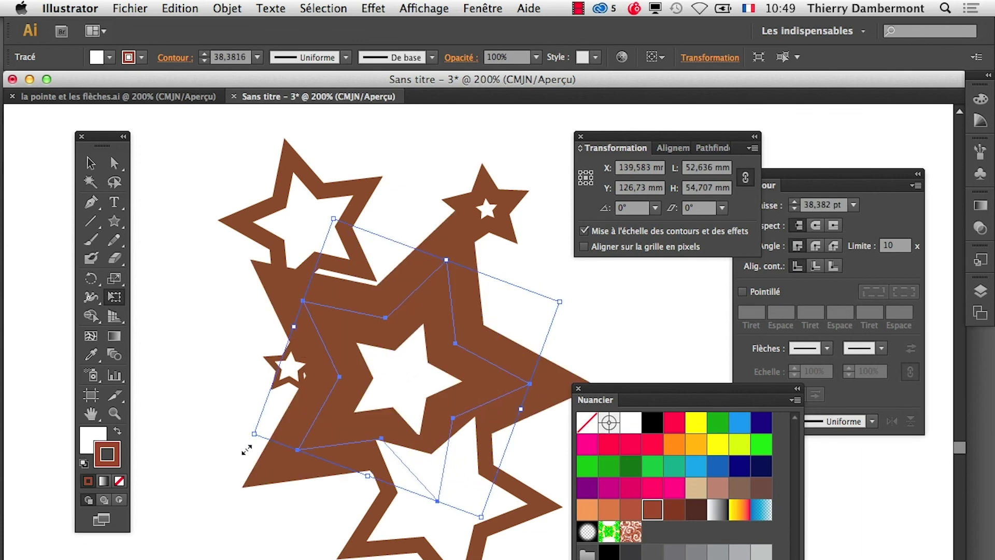
# - Move the enlarged thick-stroked star to the upper-left of the artboard, clear of the other stars, and deselect it
pyautogui.scroll(-1, 467, 358)
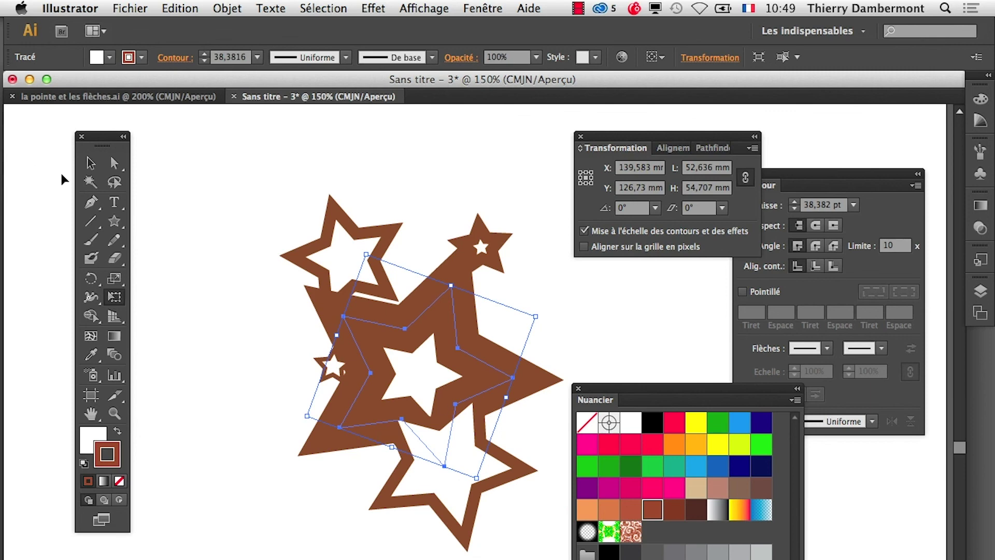
pyautogui.scroll(-1, 346, 311)
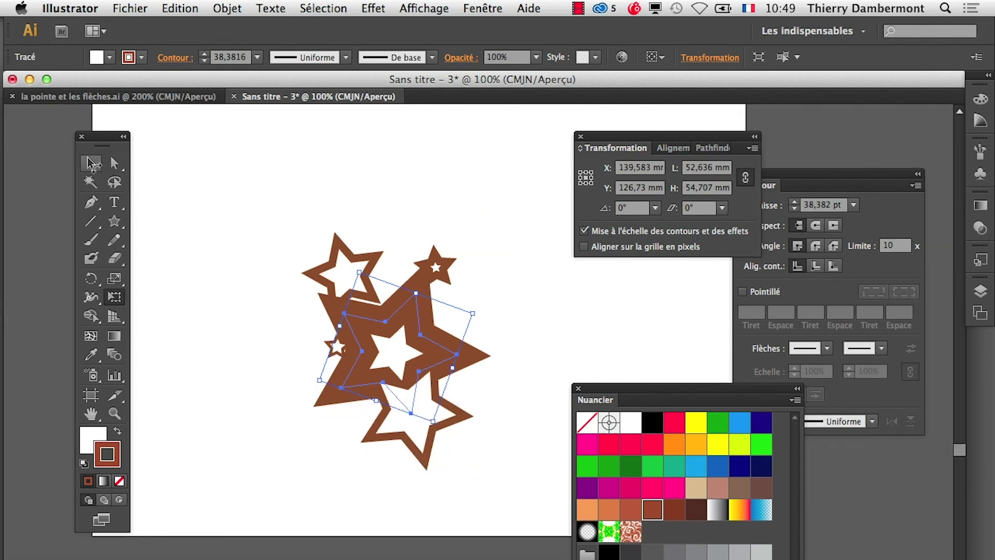
pyautogui.click(91, 163)
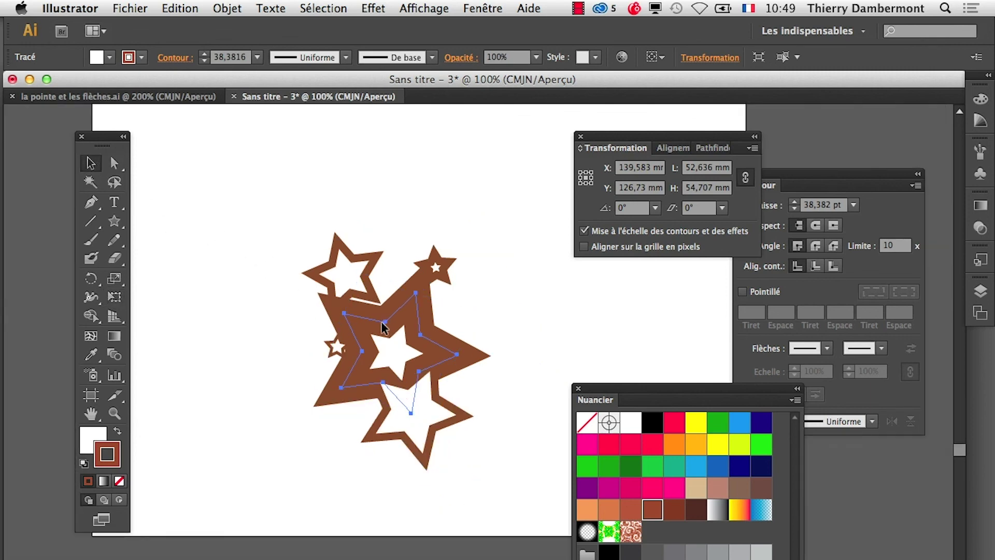
pyautogui.moveTo(382, 325); pyautogui.dragTo(222, 196)
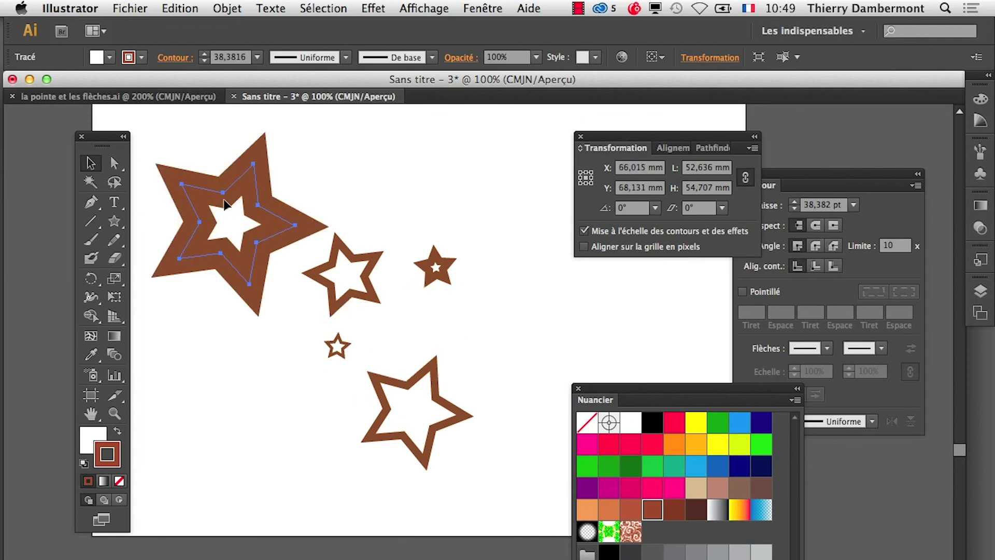
pyautogui.click(472, 167)
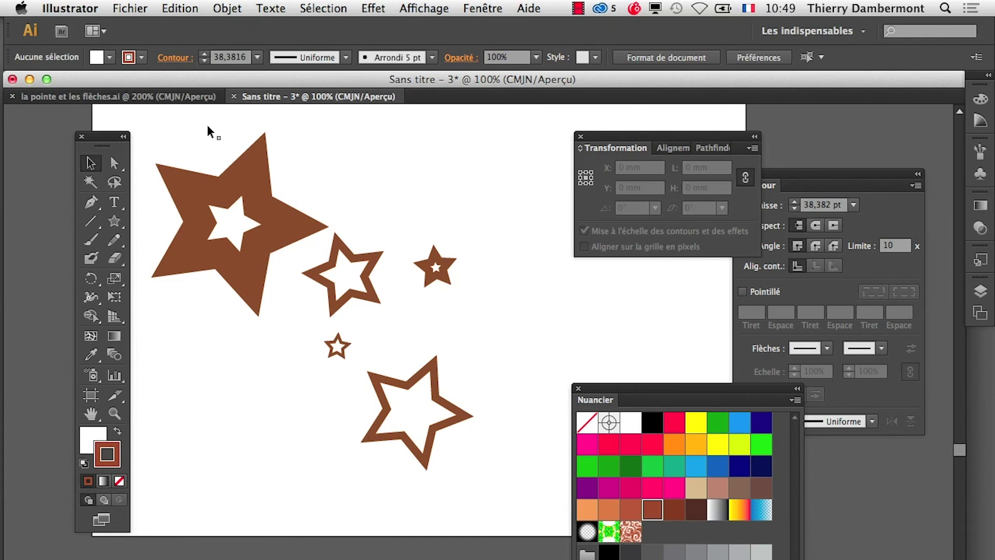
# - Give all five stars the same stroke weight of 18 pt and deselect them
pyautogui.moveTo(210, 128); pyautogui.dragTo(533, 473)
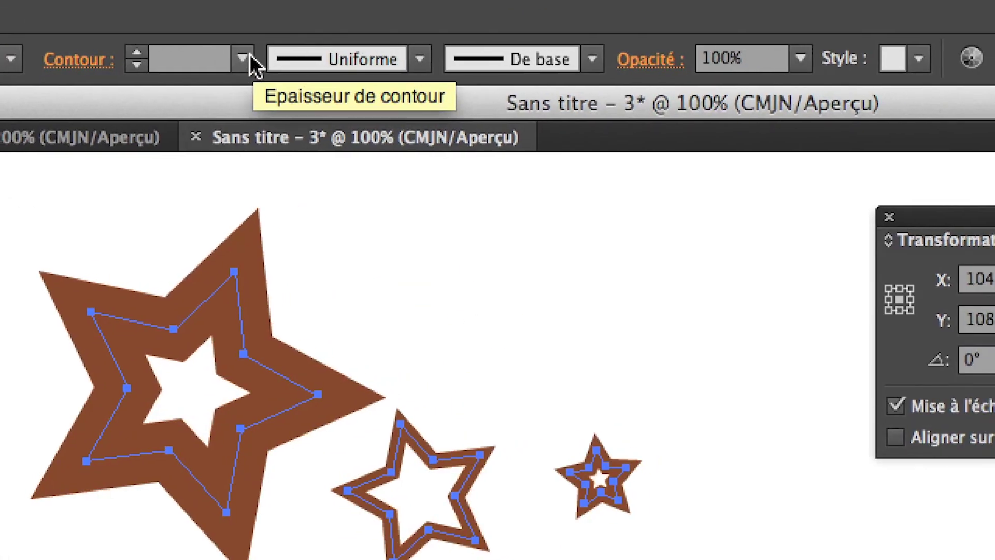
pyautogui.click(252, 65)
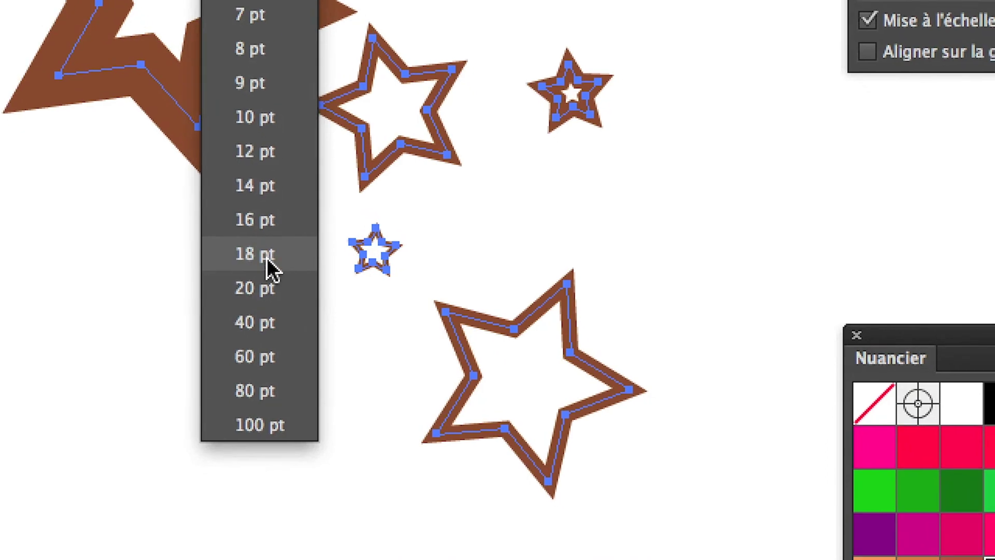
pyautogui.click(241, 361)
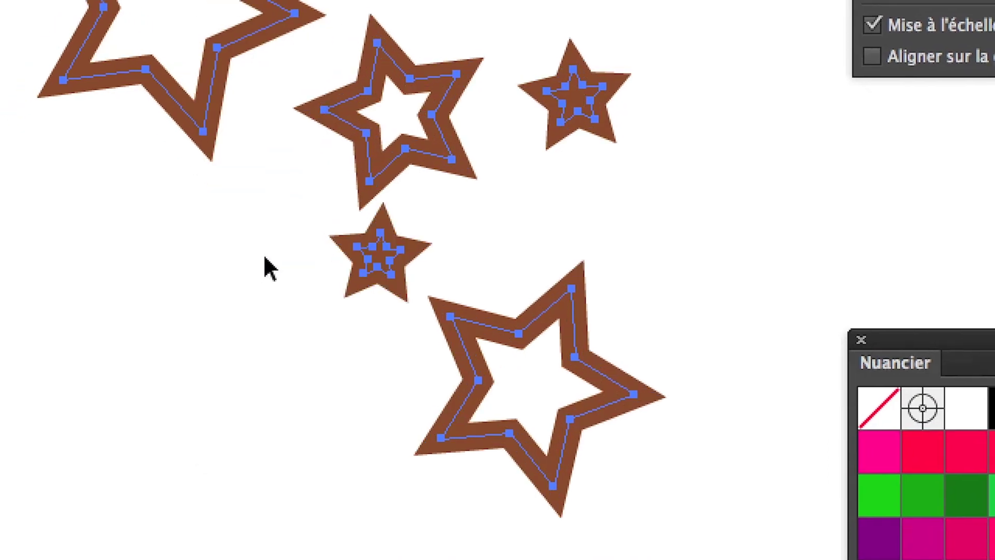
pyautogui.click(239, 236)
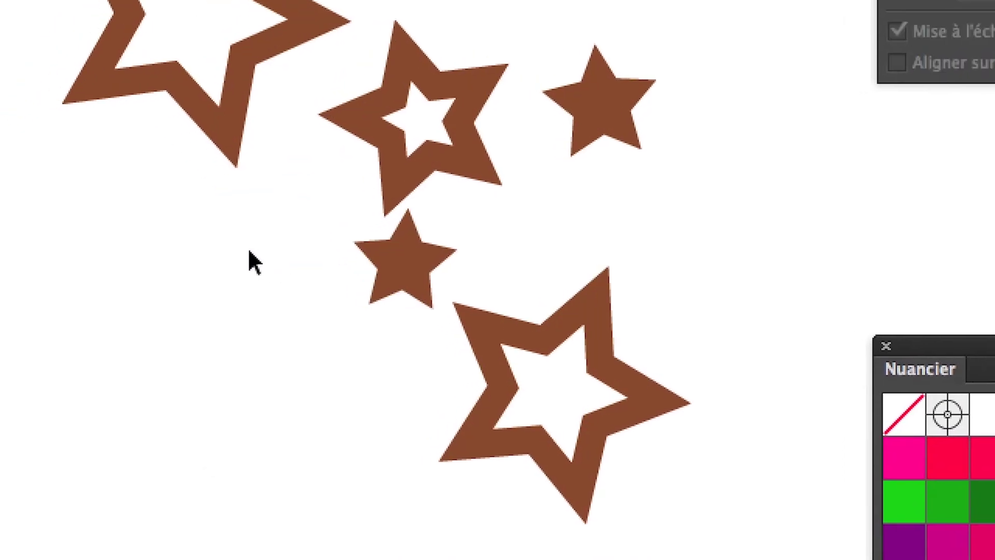